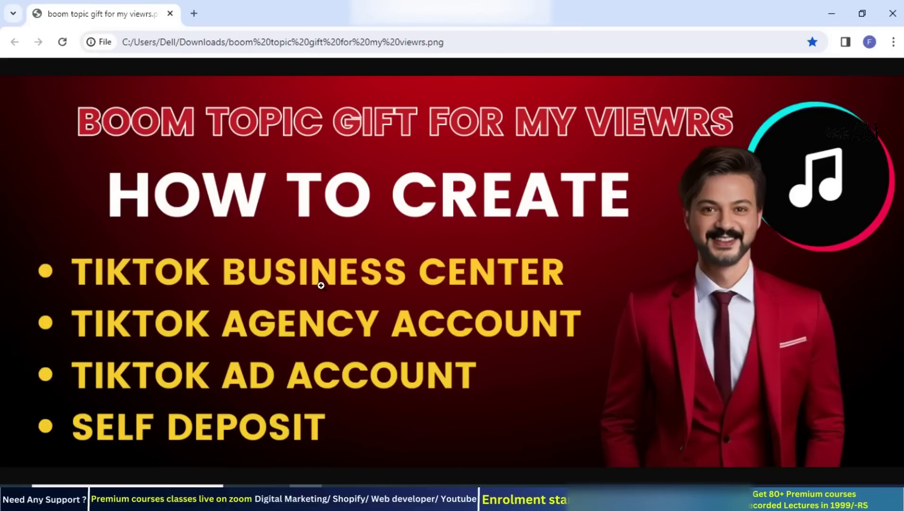
Step: Search Google for "free vpn" in a new browser tab
left_click(191, 14)
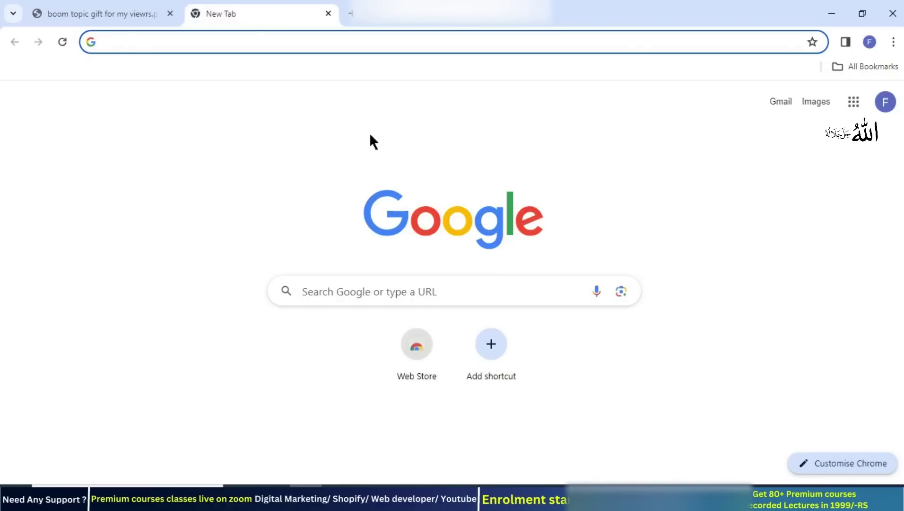
left_click(332, 485)
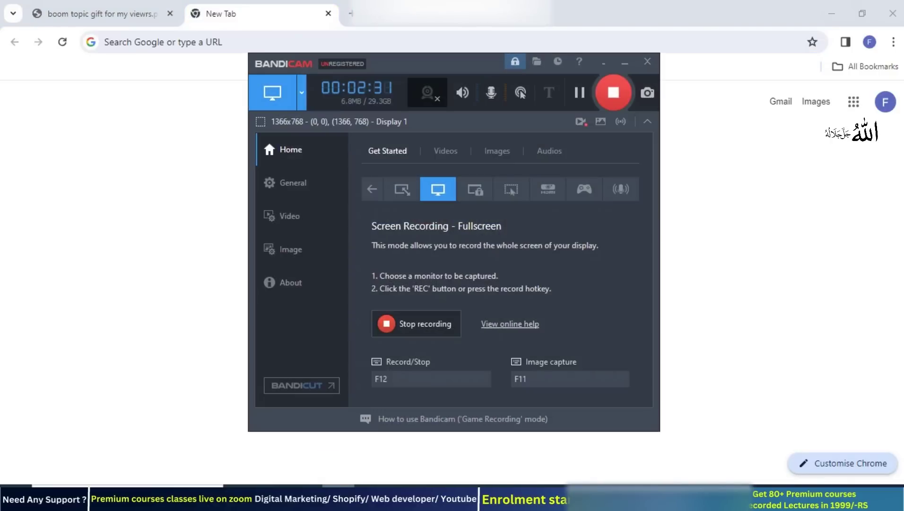
left_click(335, 489)
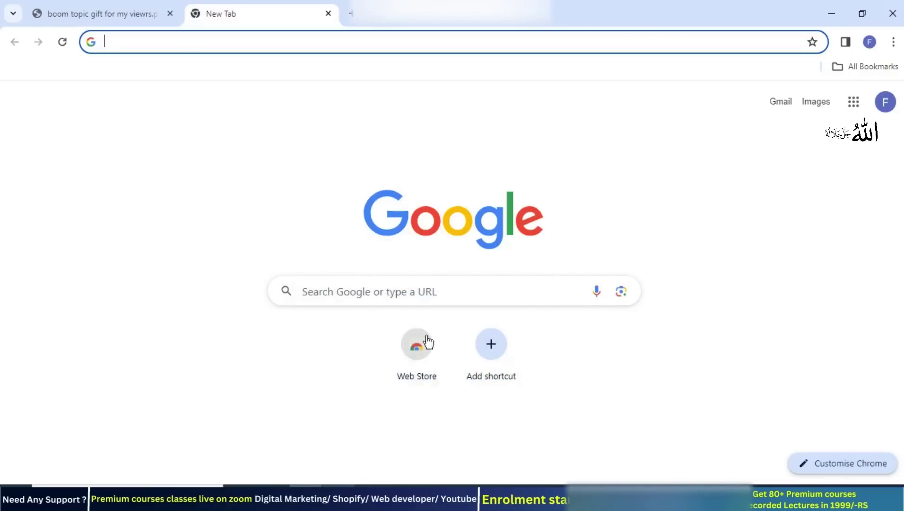
left_click(416, 293)
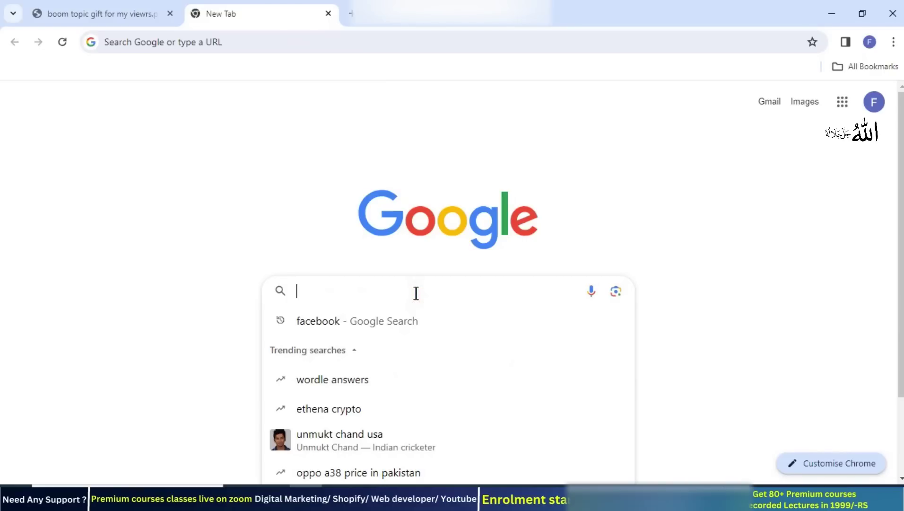
type("free")
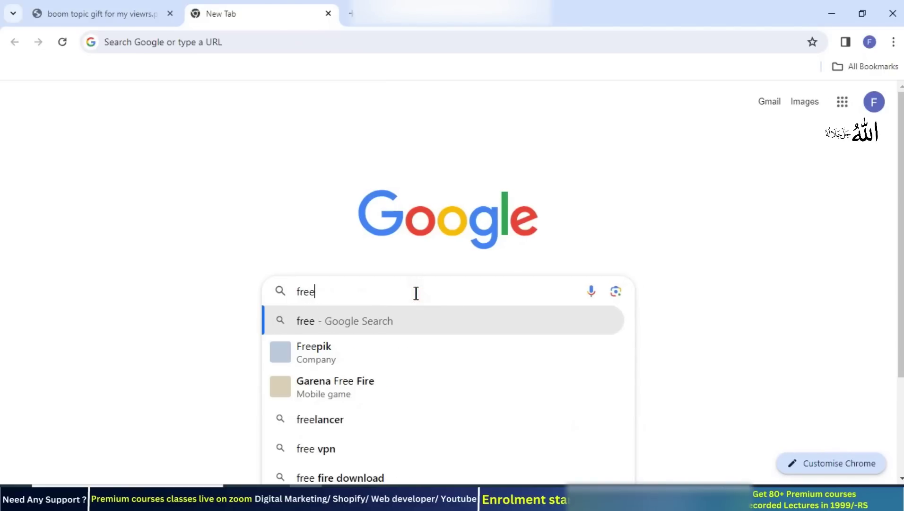
type(" vpn")
key("Return")
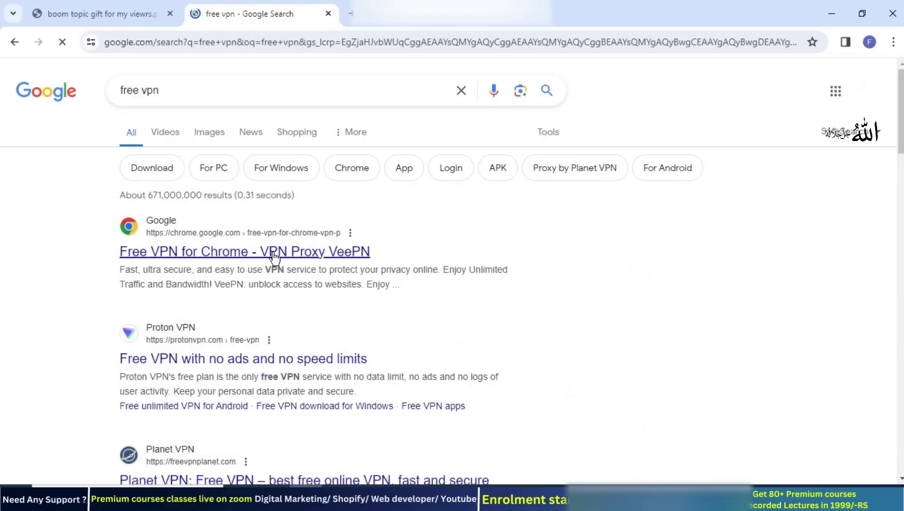
Step: Install the Free VPN for Chrome - VPN Proxy VeePN extension from the Chrome Web Store and close its welcome page
left_click(279, 256)
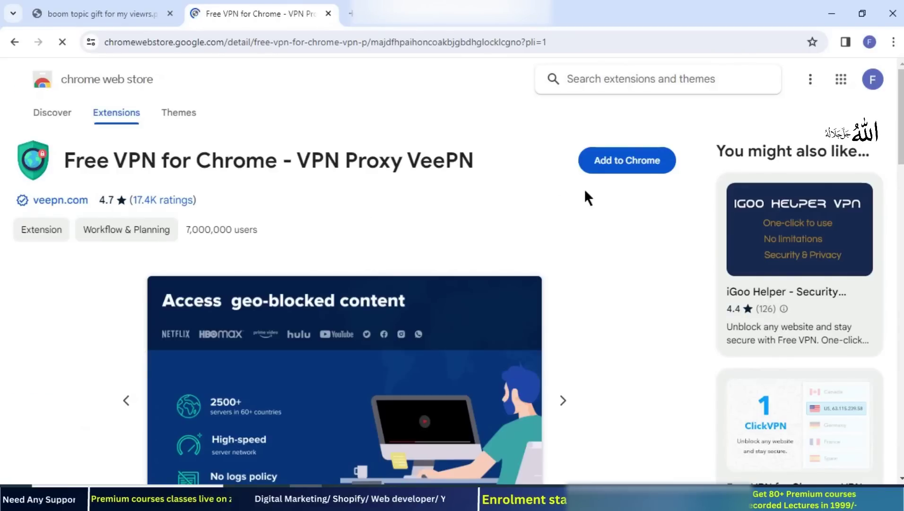
left_click(619, 161)
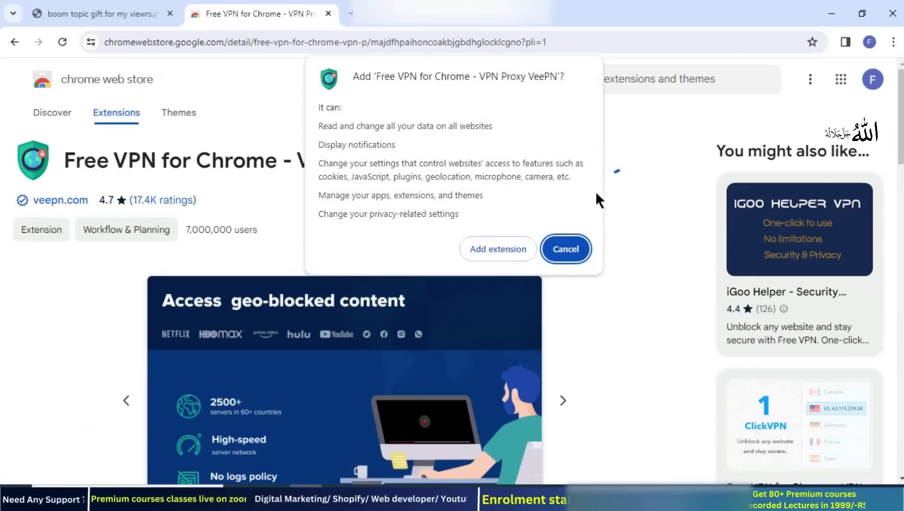
left_click(509, 245)
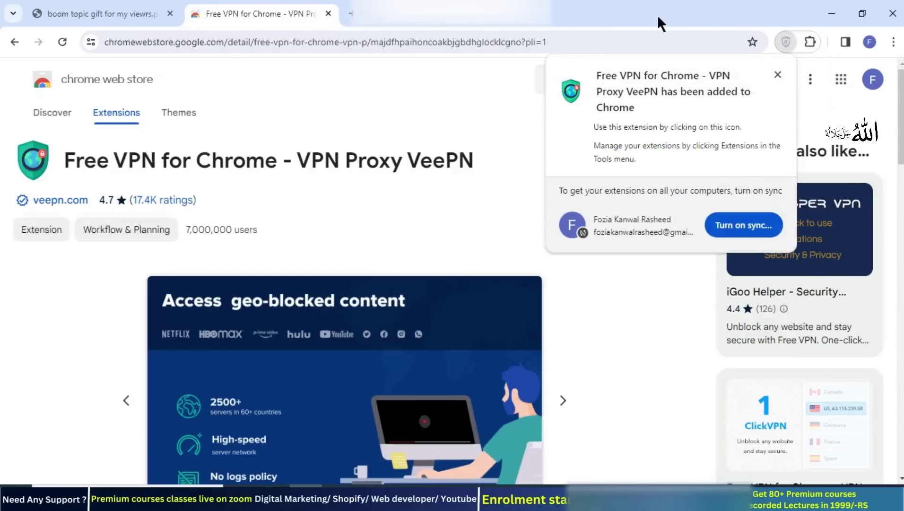
left_click(777, 75)
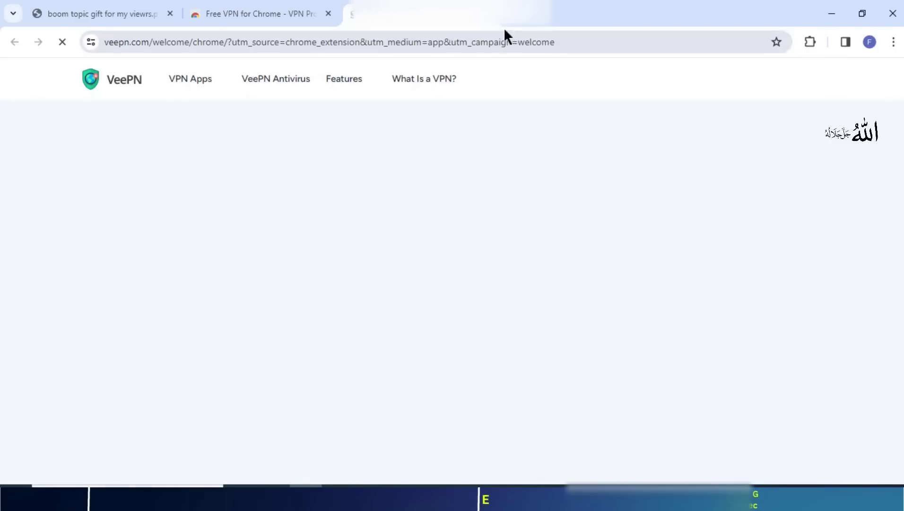
left_click(487, 13)
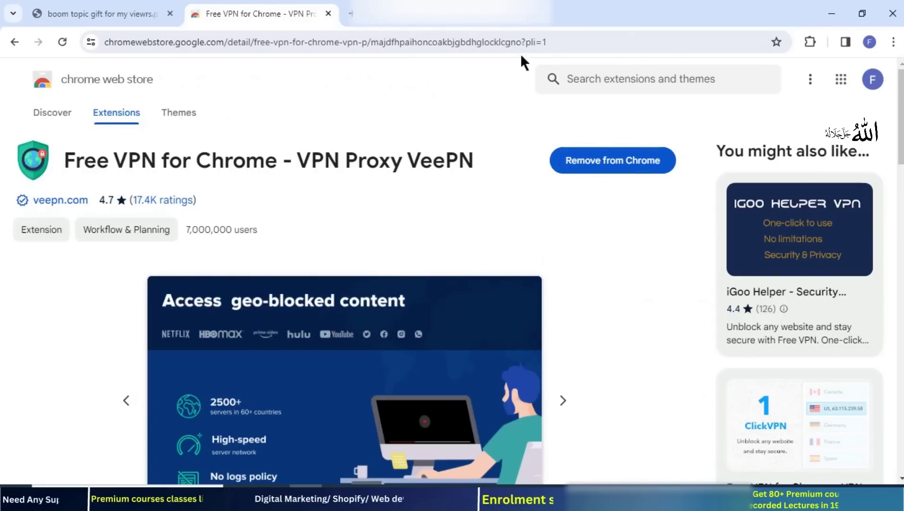
Step: Pin the Free VPN for Chrome extension so it stays accessible in the browser
left_click(809, 44)
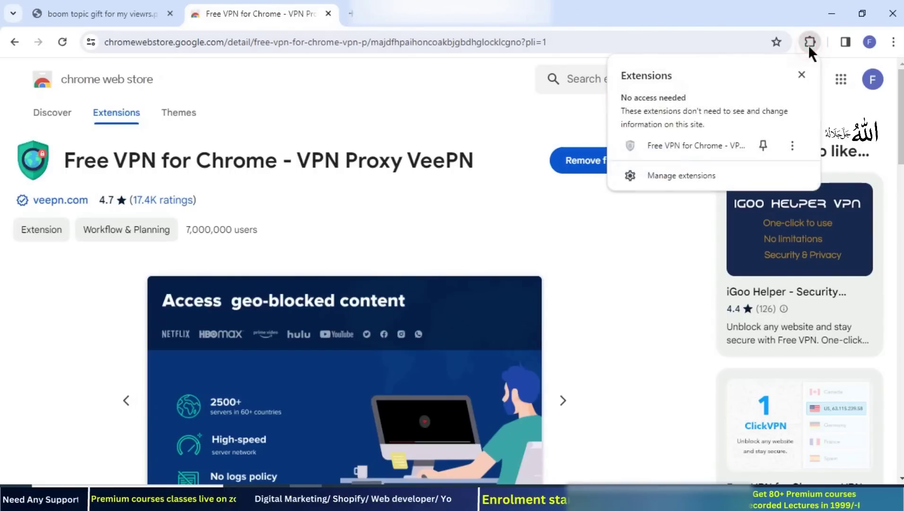
left_click(763, 146)
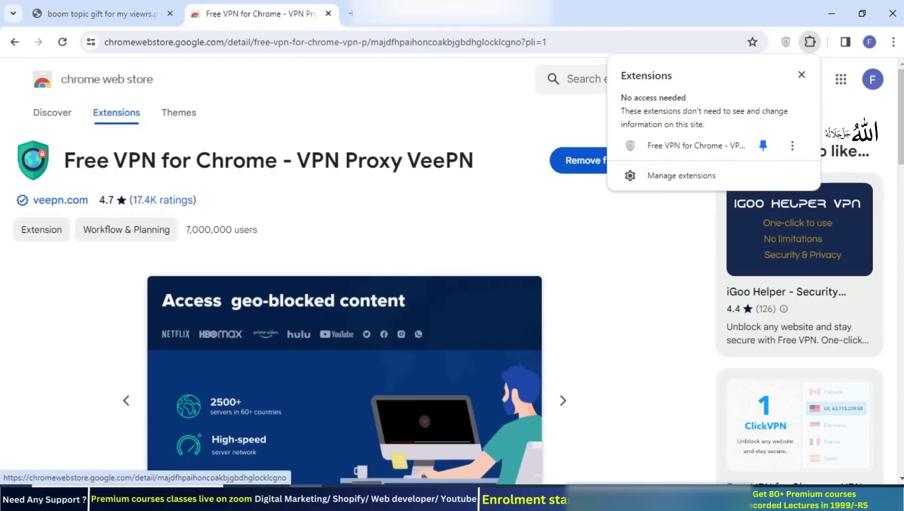
left_click(428, 13)
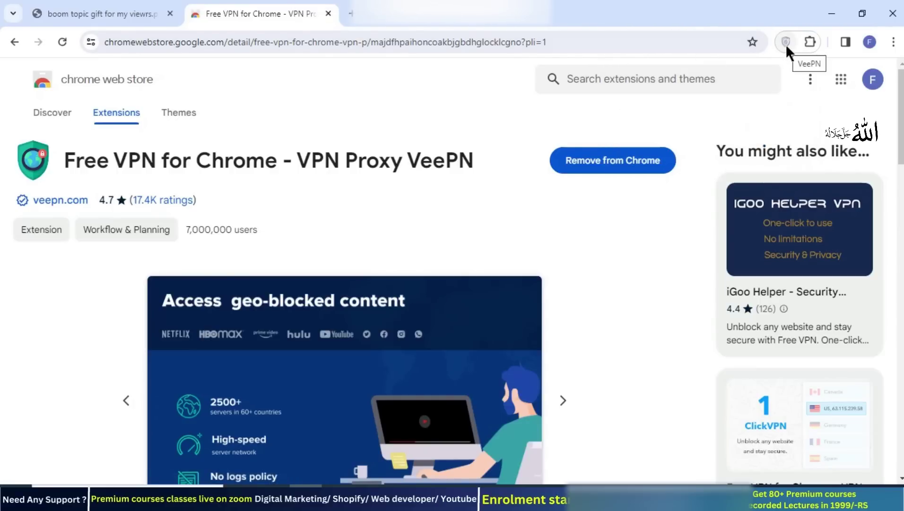
Step: Replace the web store page with a new tab, launch the VeePN extension and complete its introduction screens
left_click(328, 14)
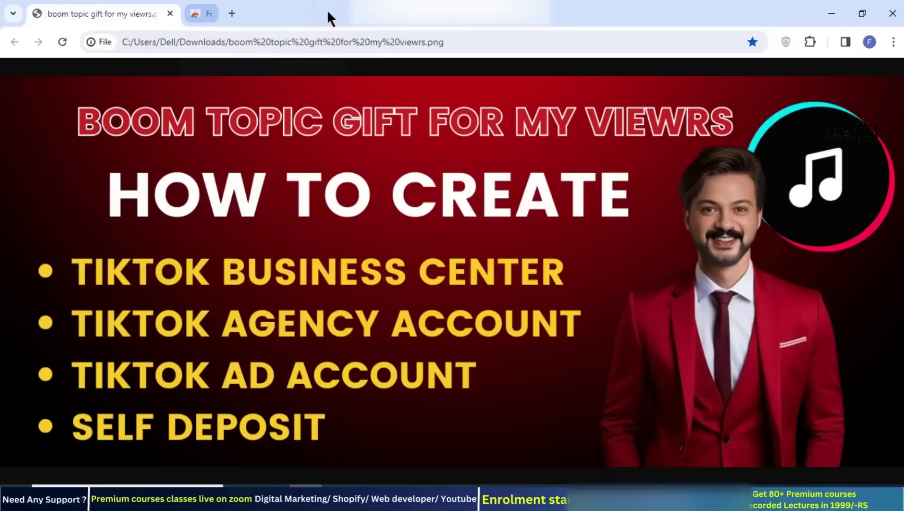
left_click(195, 14)
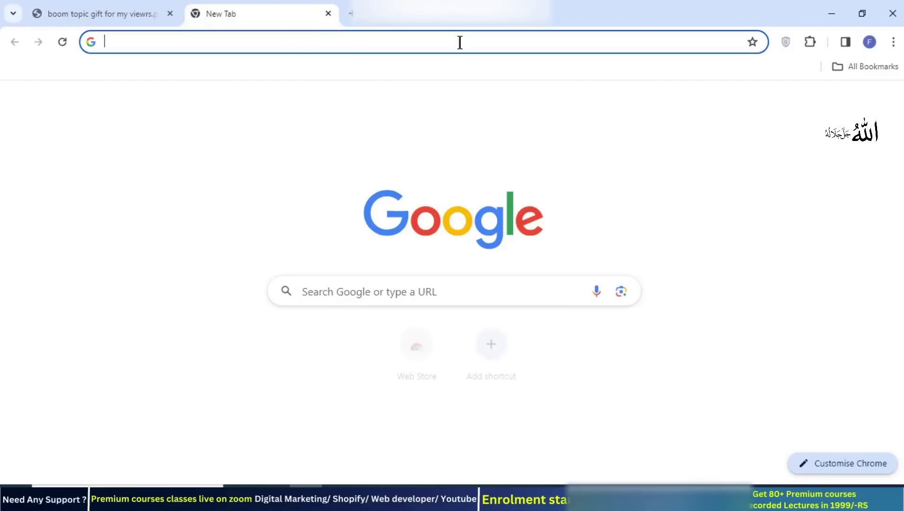
left_click(784, 44)
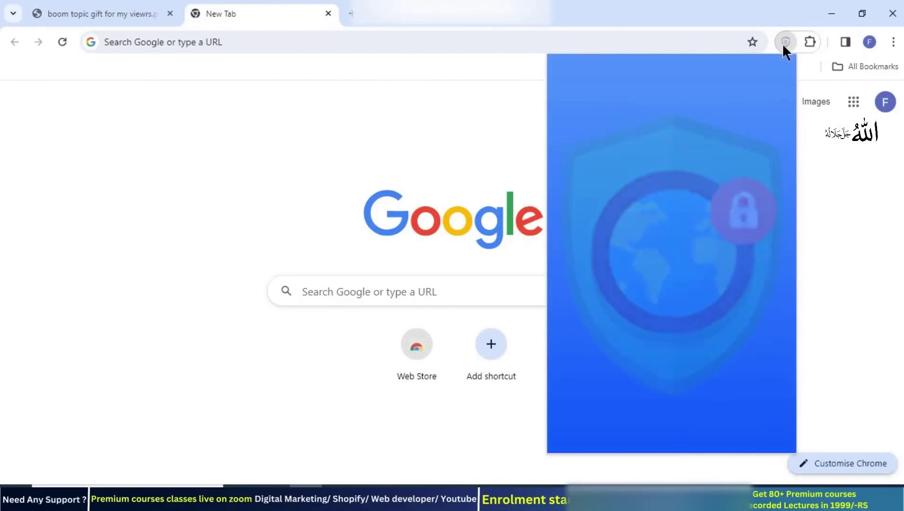
left_click(757, 438)
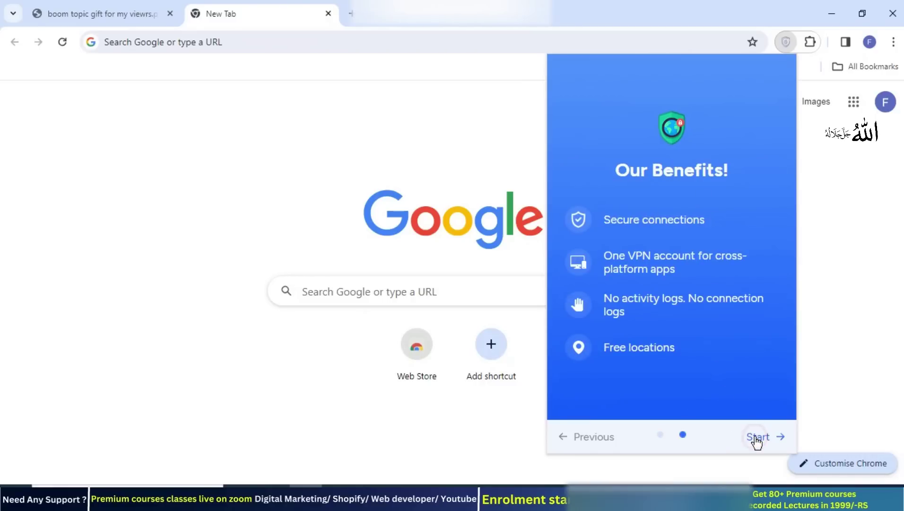
left_click(756, 438)
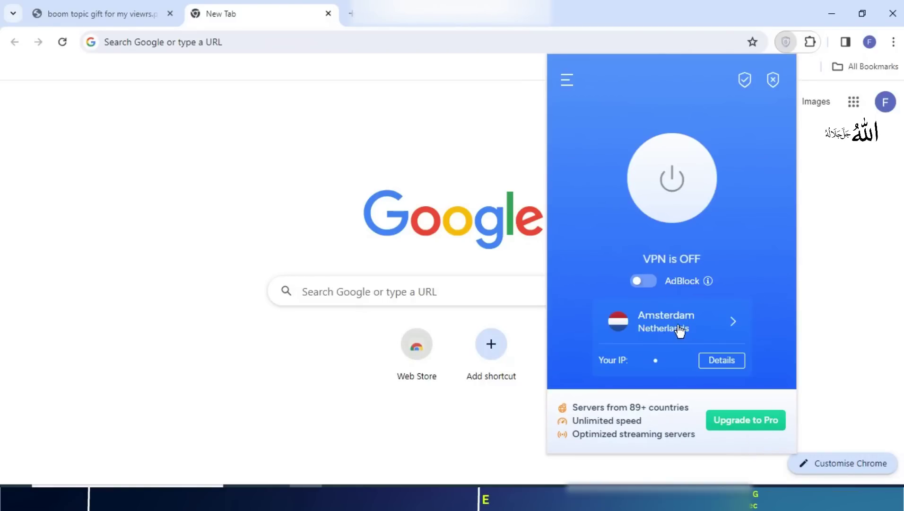
Step: Set the VPN location to Virginia, USA, from the free locations and turn the VPN on
left_click(698, 325)
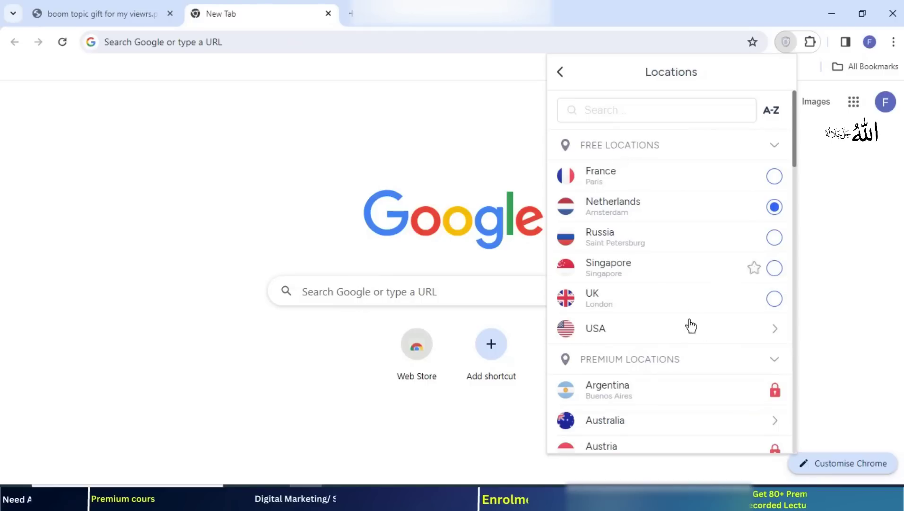
left_click(644, 336)
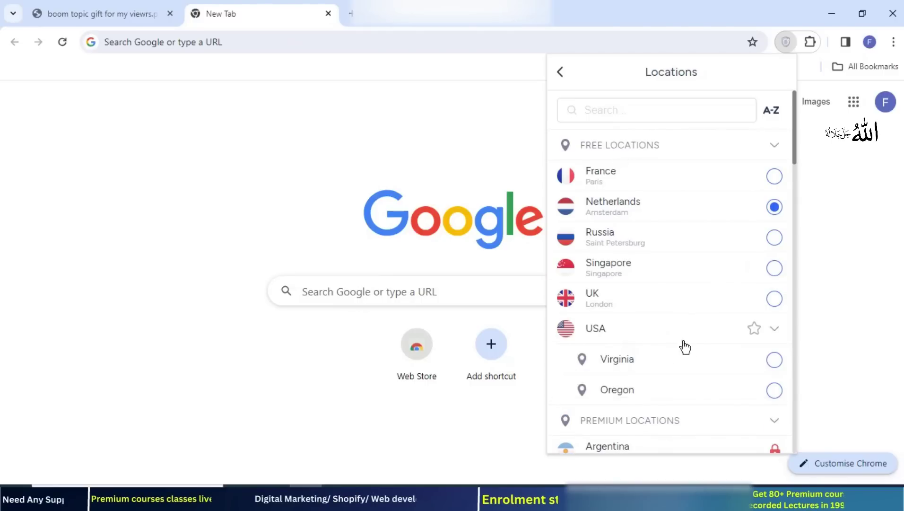
left_click(776, 361)
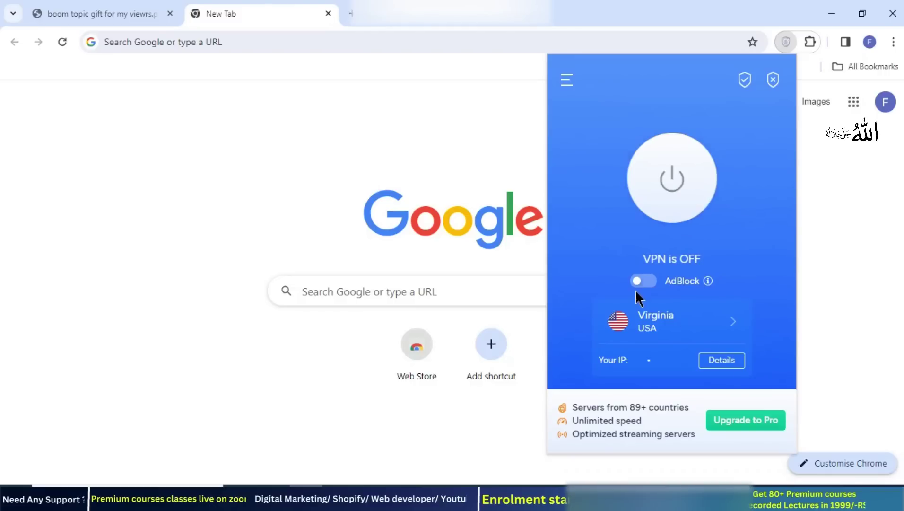
left_click(675, 194)
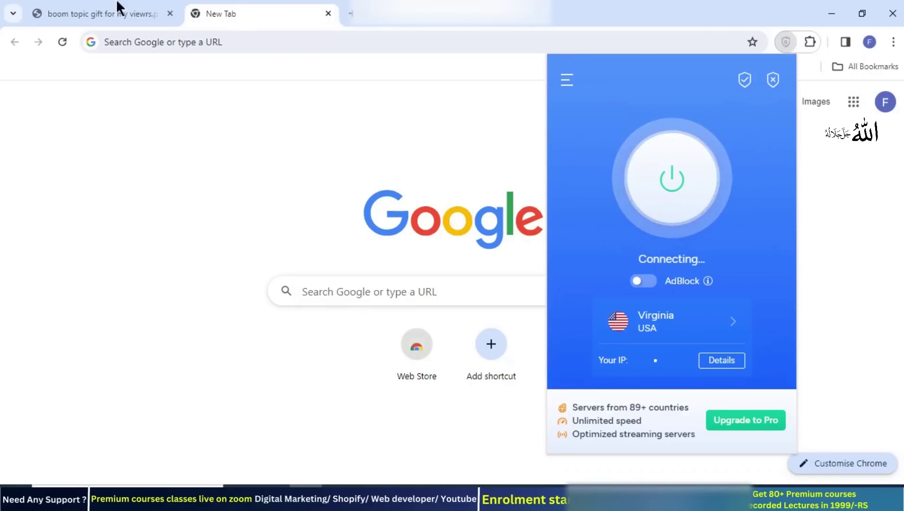
Step: Reopen VeePN on the blank tab, decline the Premium offer to continue as free, and check the connection status
left_click(96, 6)
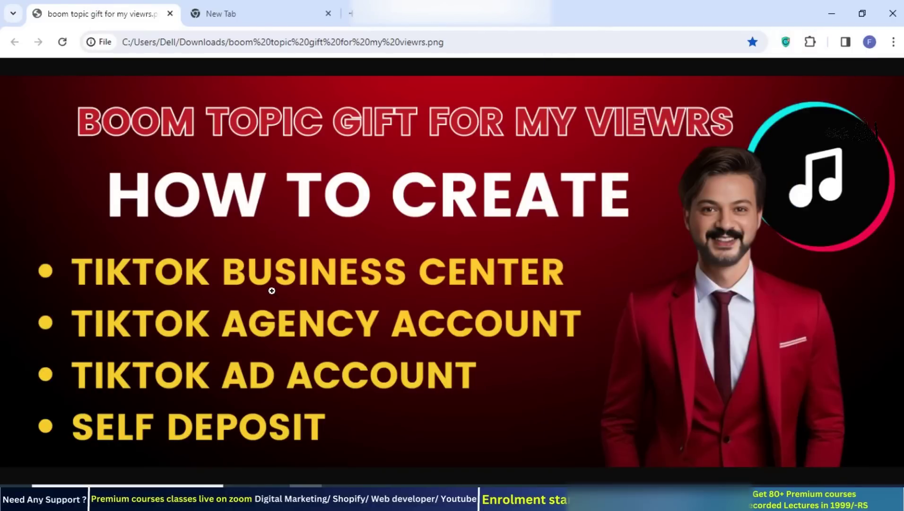
left_click(293, 6)
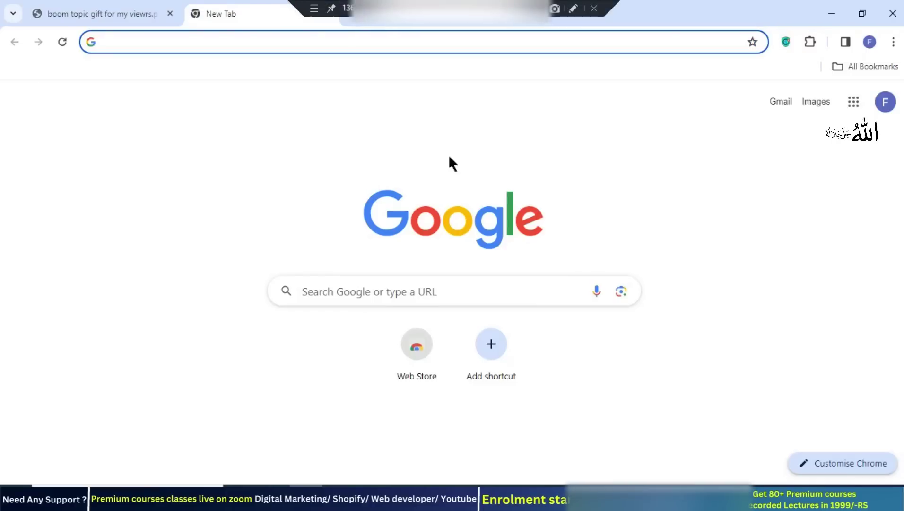
left_click(787, 41)
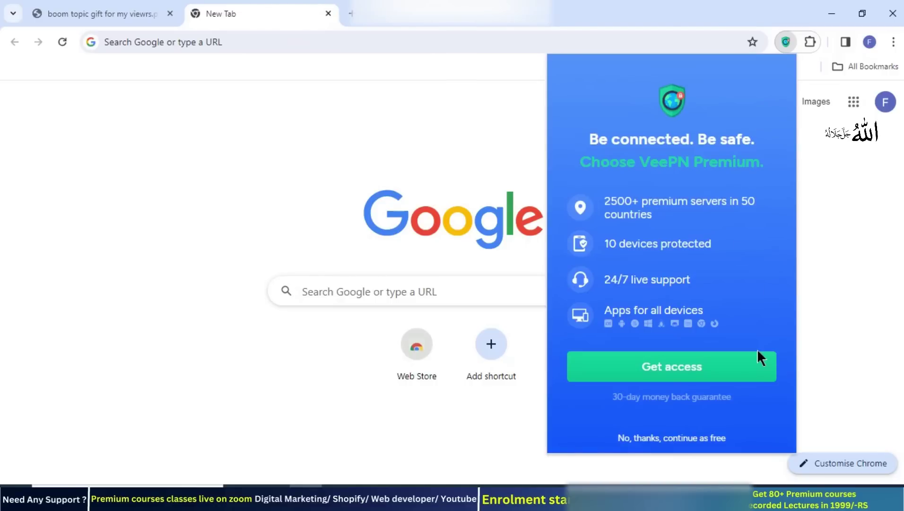
left_click(670, 438)
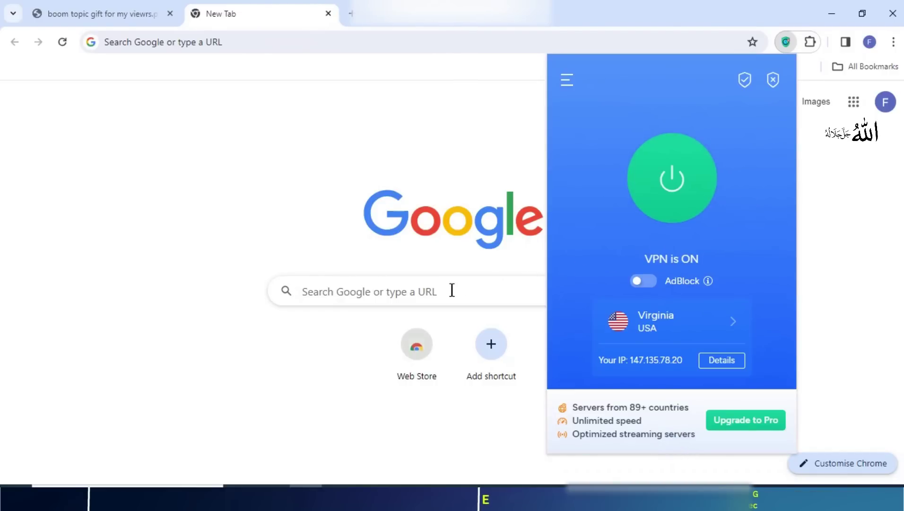
left_click(452, 182)
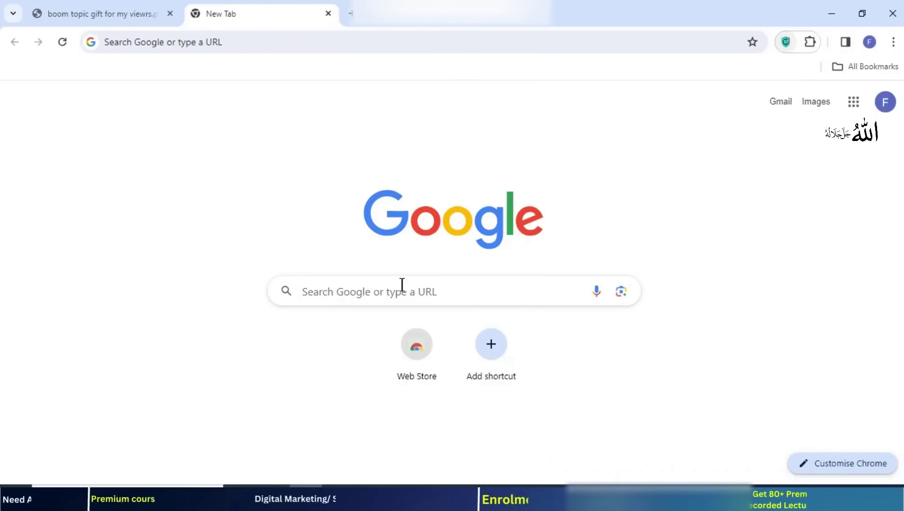
Step: Open business.tiktok.com in the blank tab
left_click(400, 293)
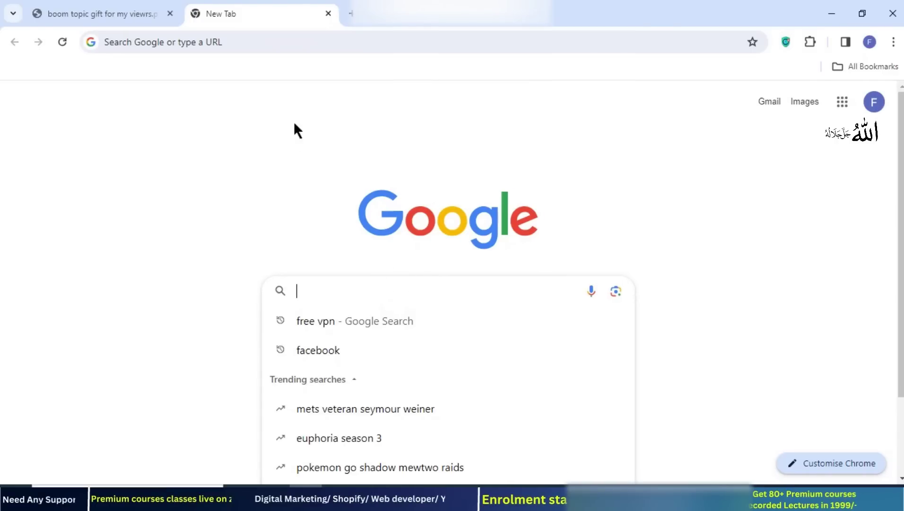
left_click(319, 47)
type("b")
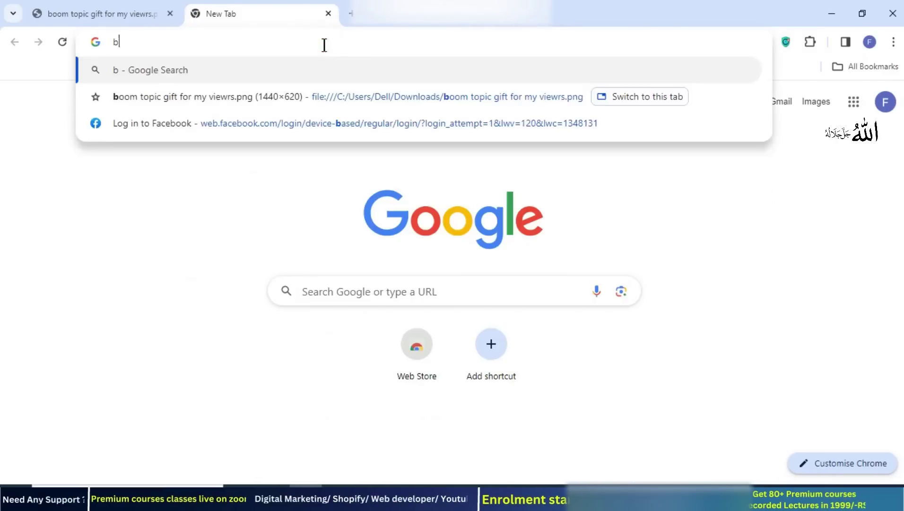
type("usiness.")
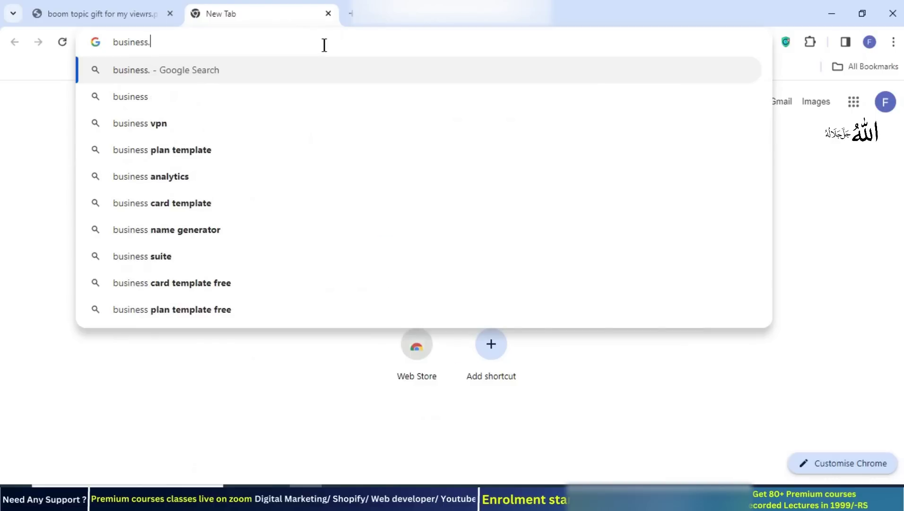
type("face")
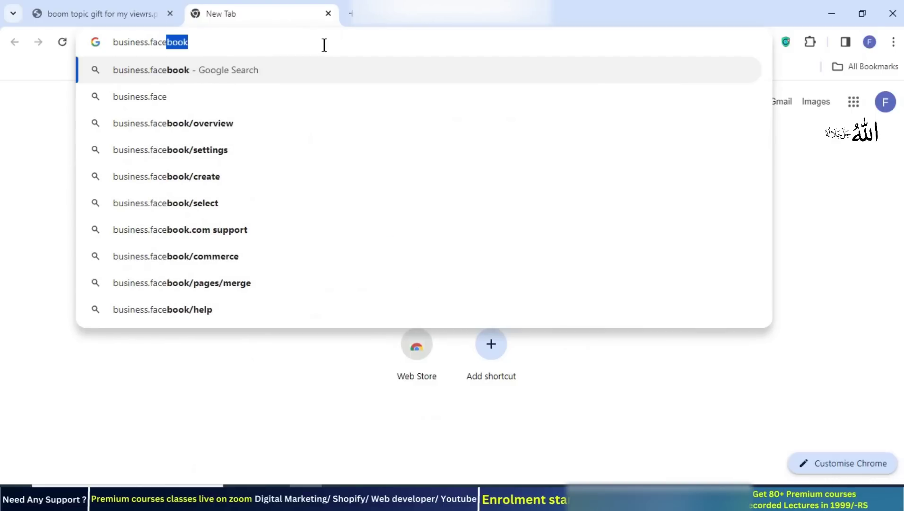
key("BackSpace")
key("BackSpace")
key("BackSpace")
key("BackSpace")
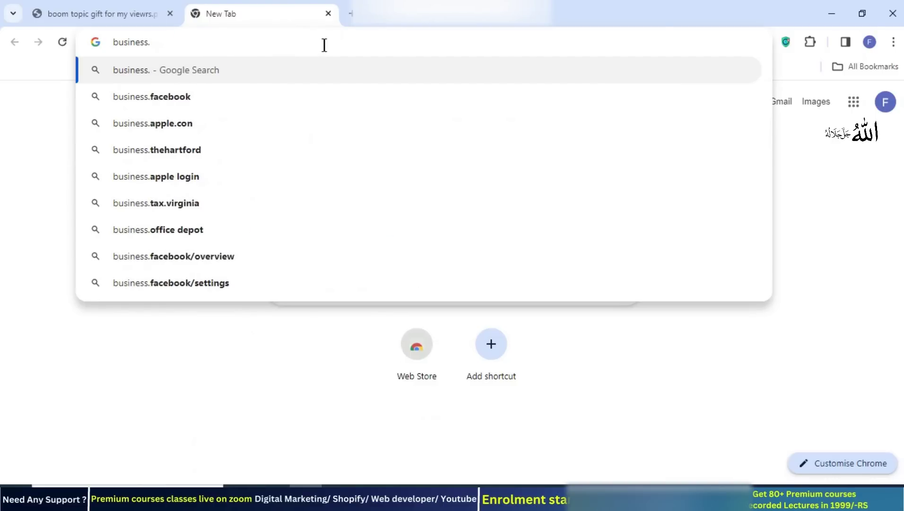
type("tiktok.com")
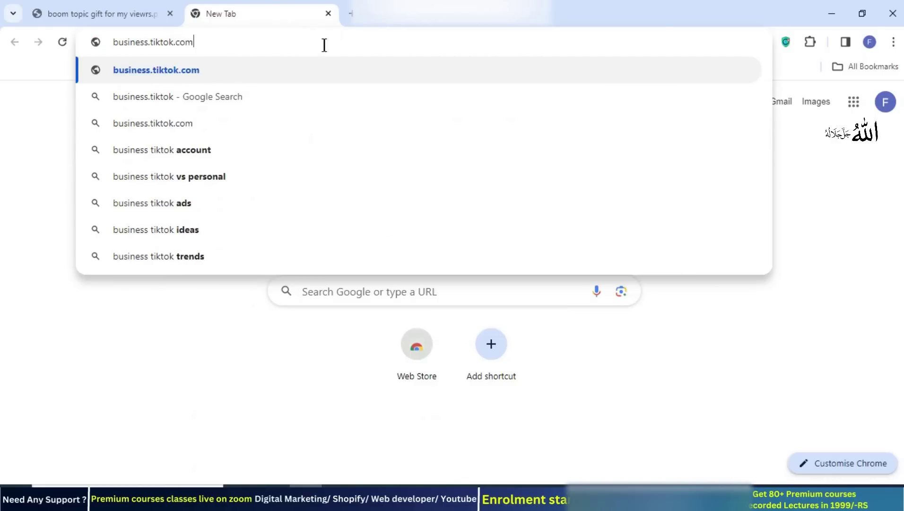
triple_click(244, 46)
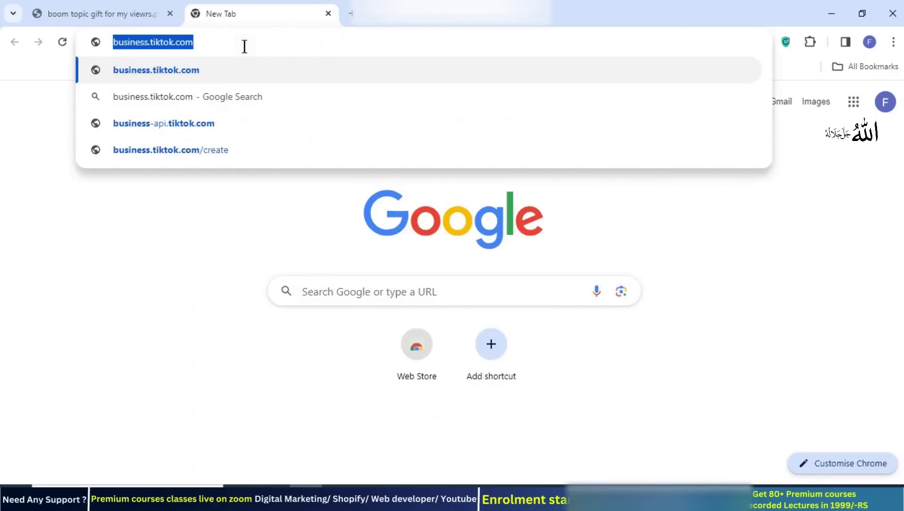
left_click(244, 46)
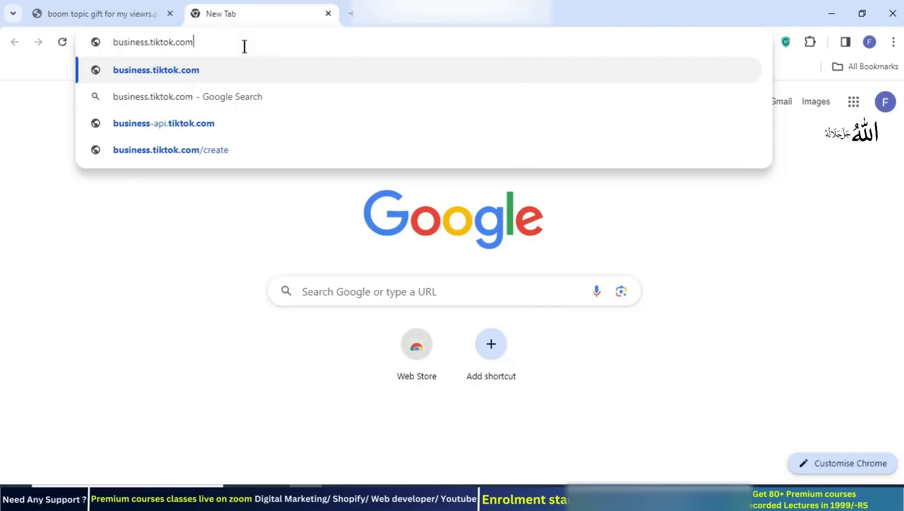
key("Return")
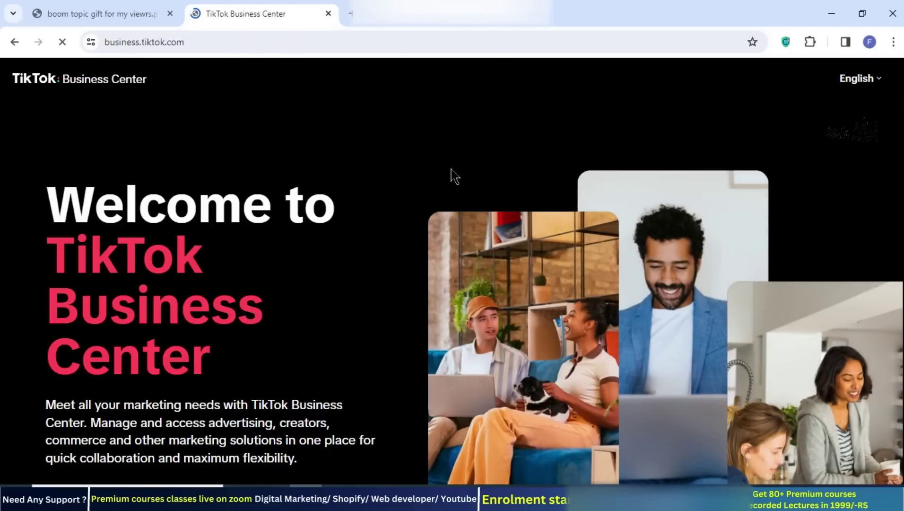
Step: Start signing up for a new account from the TikTok Business Center welcome page
scroll(451, 169, "down", 3)
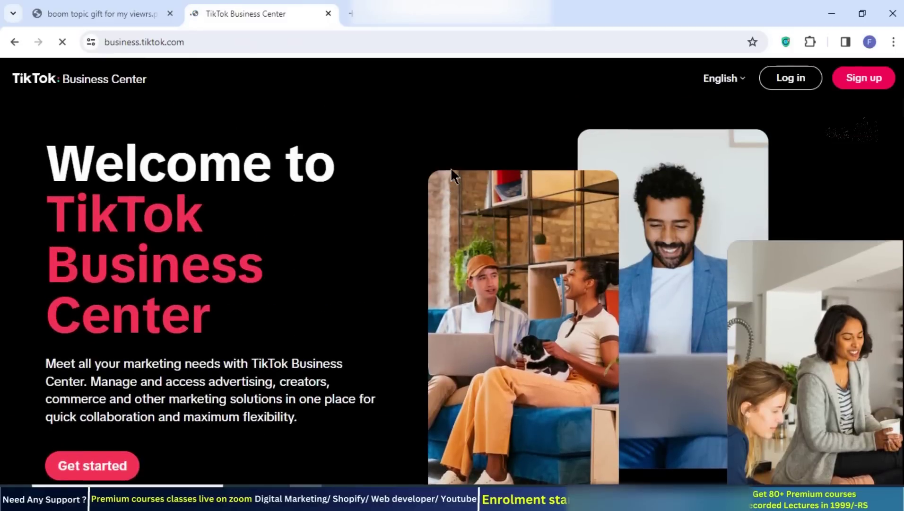
scroll(450, 169, "down", 3)
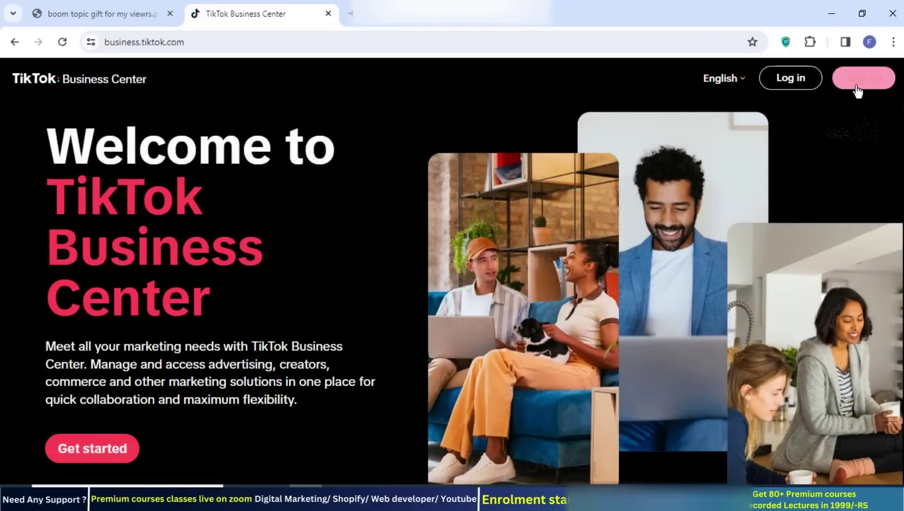
left_click(94, 449)
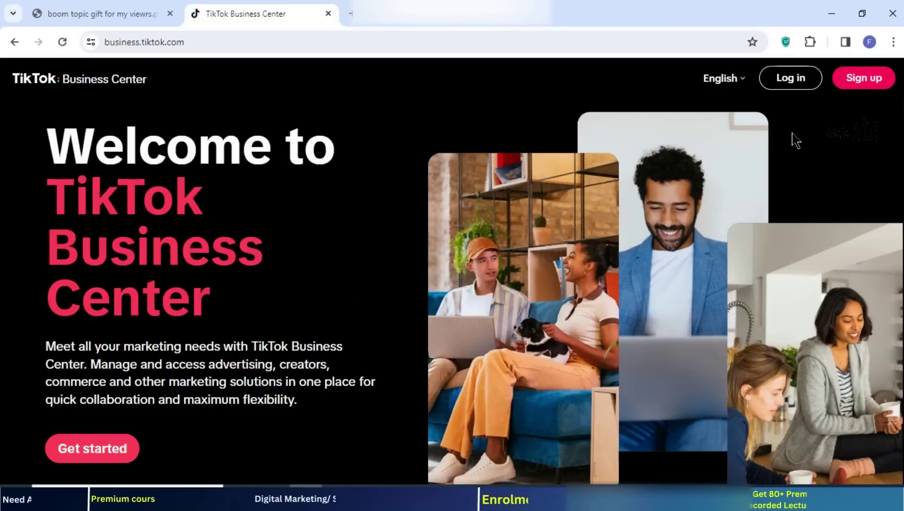
left_click(861, 85)
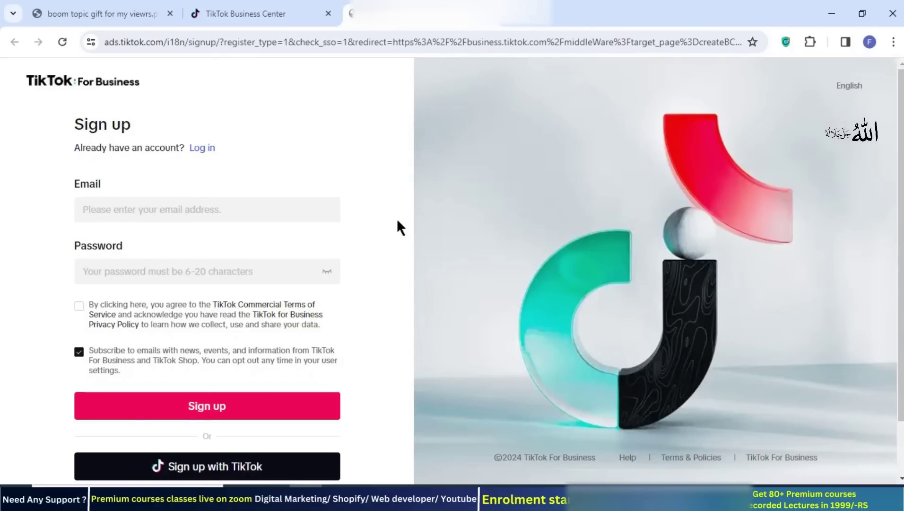
scroll(397, 218, "down", 1)
scroll(396, 218, "up", 1)
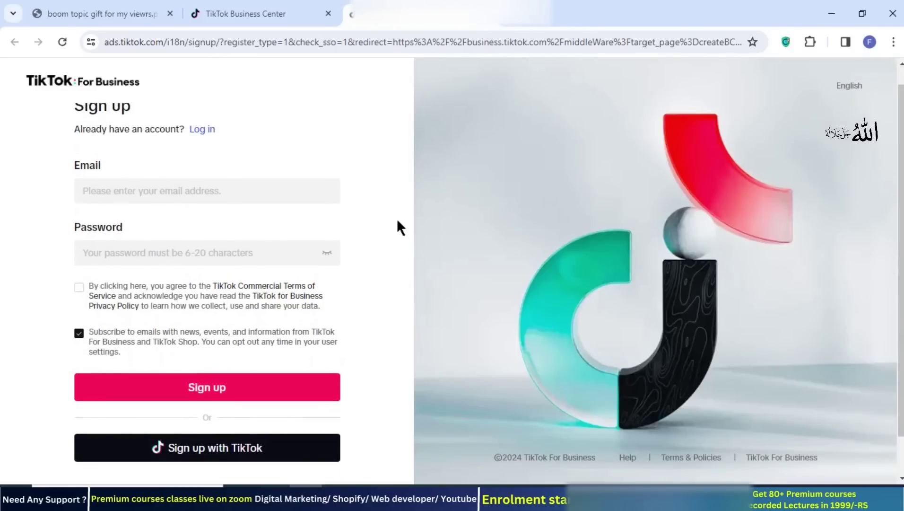
scroll(397, 221, "up", 1)
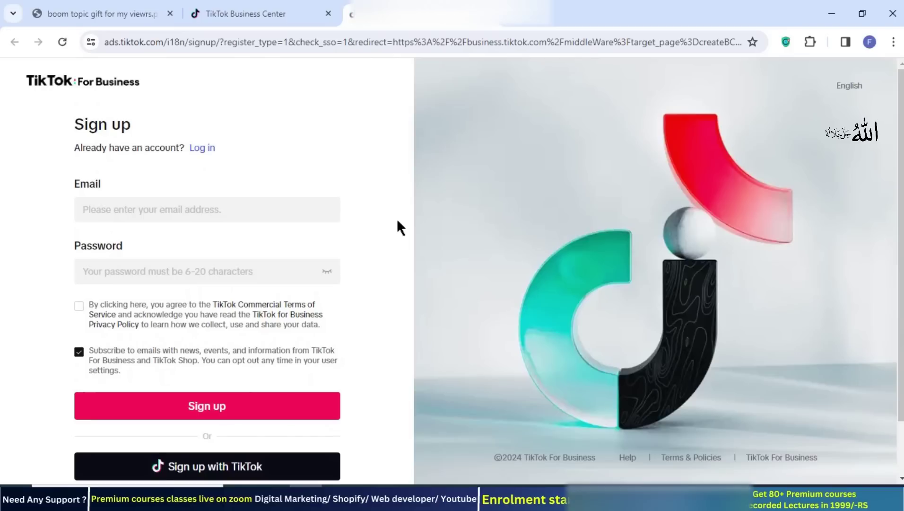
scroll(398, 221, "down", 1)
scroll(397, 221, "up", 1)
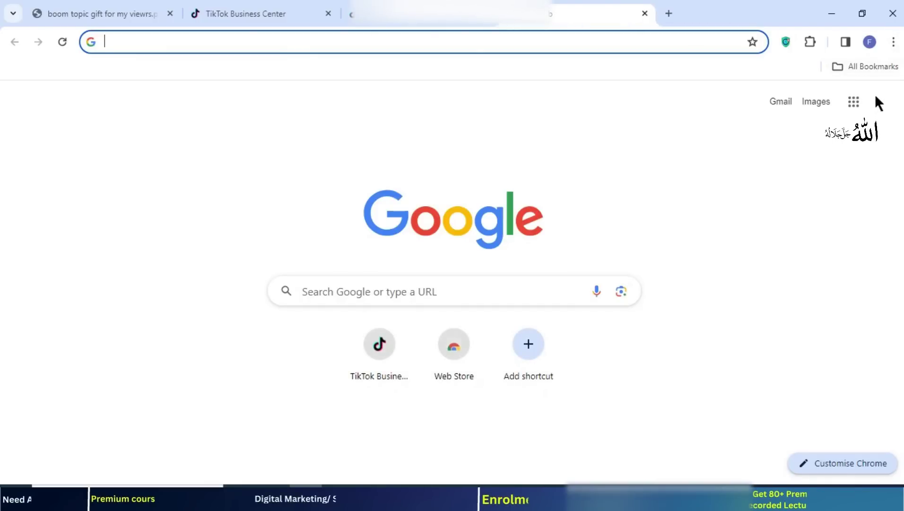
Step: Copy the e-mail address of the signed-in Google account and paste it as the e-mail in the TikTok sign-up form
left_click(876, 101)
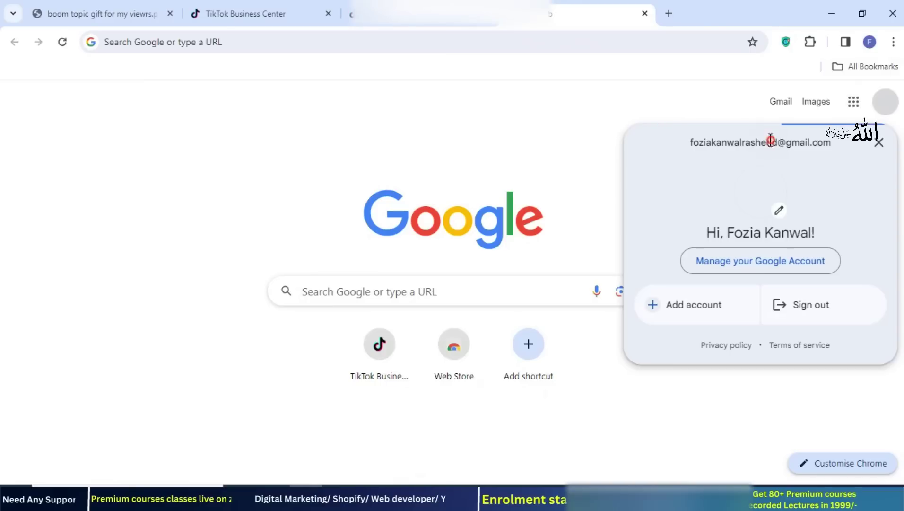
triple_click(771, 140)
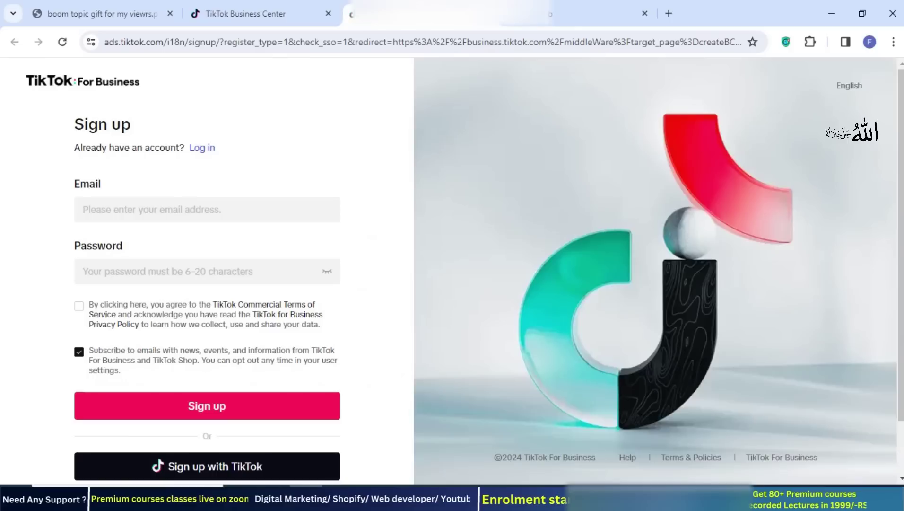
left_click(236, 209)
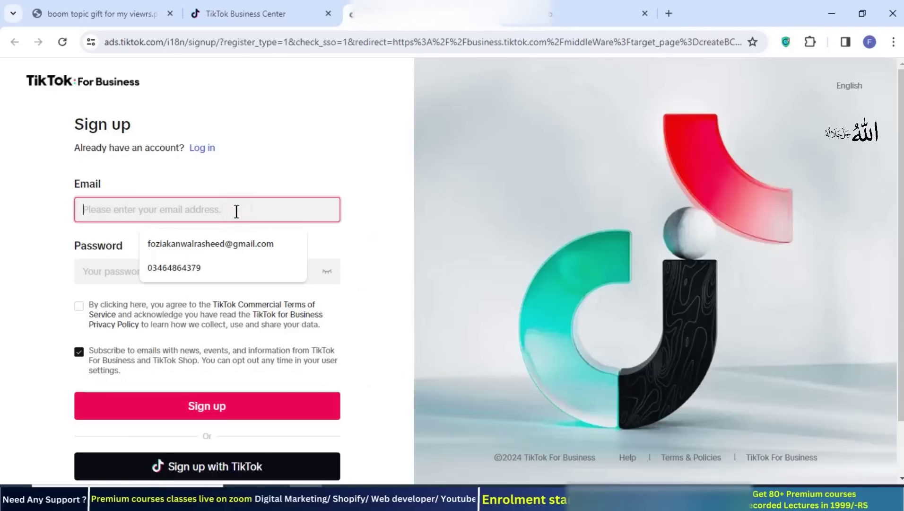
key("ctrl+v")
Step: Enter the account password in the TikTok sign-up form and submit the registration
left_click(209, 267)
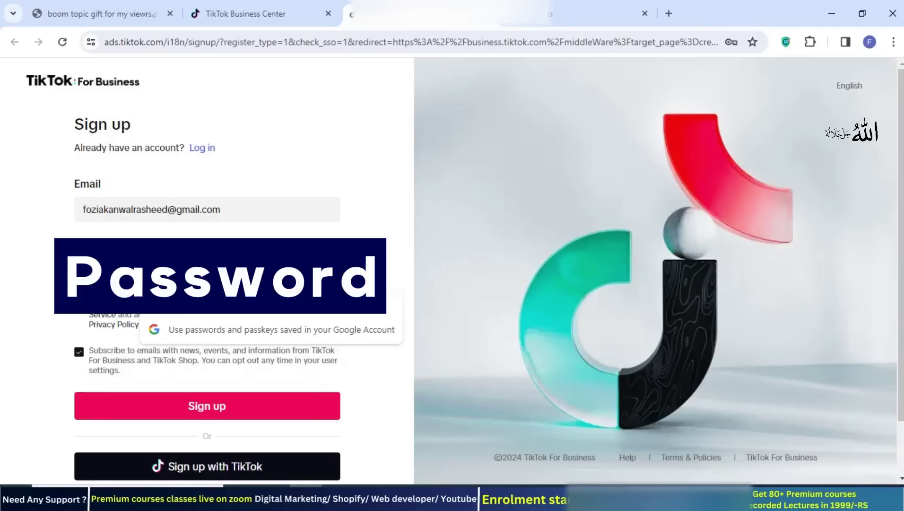
left_click(362, 238)
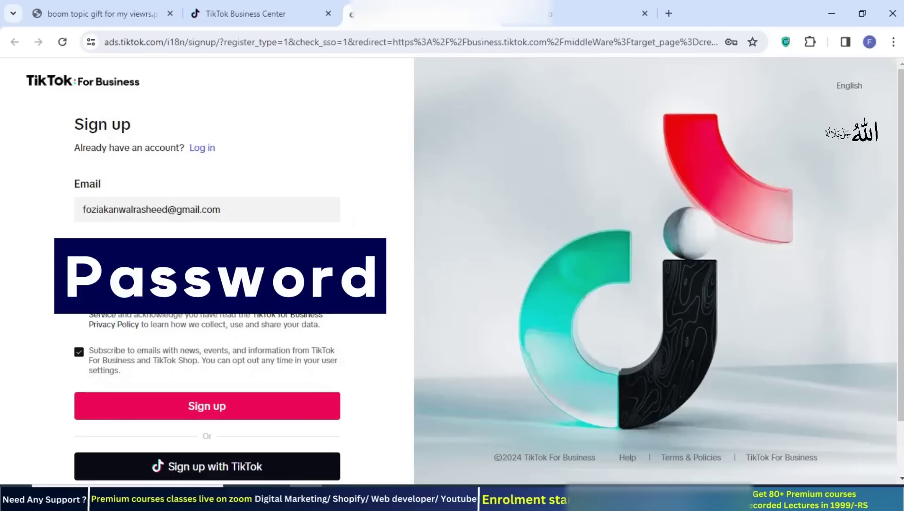
scroll(384, 313, "down", 1)
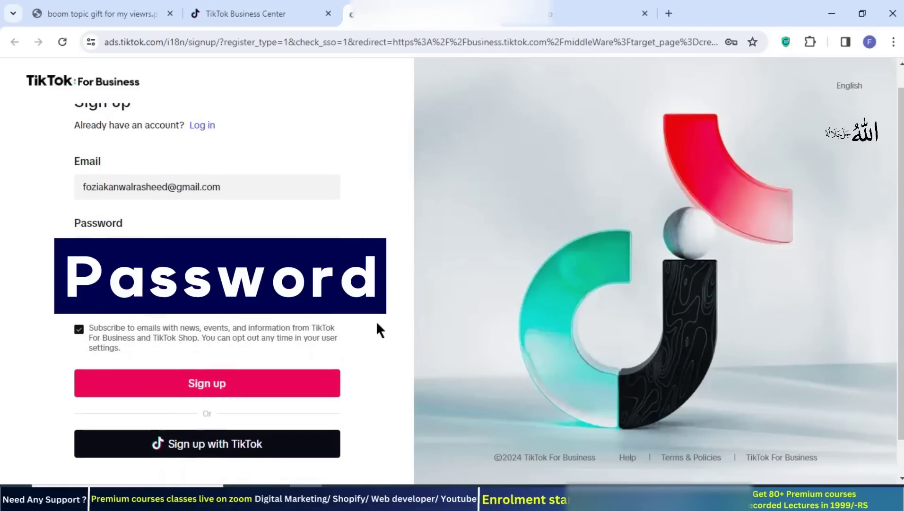
left_click(229, 391)
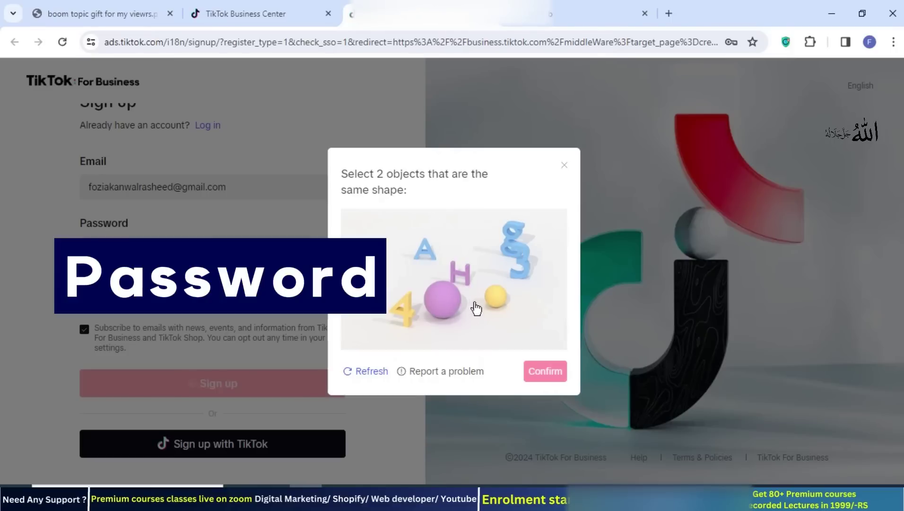
Step: Solve the same-shape puzzle by choosing the purple and yellow spheres, confirm it, and decline saving the password in the browser
left_click(444, 301)
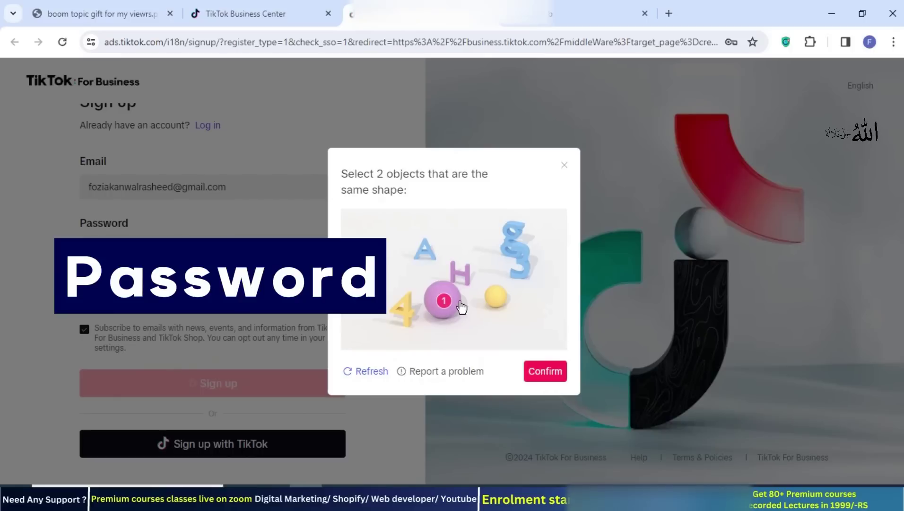
left_click(491, 301)
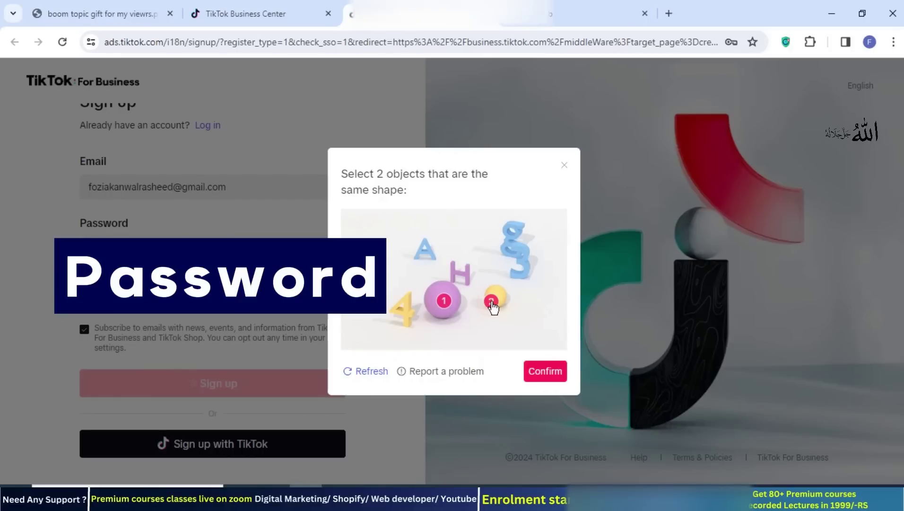
left_click(545, 370)
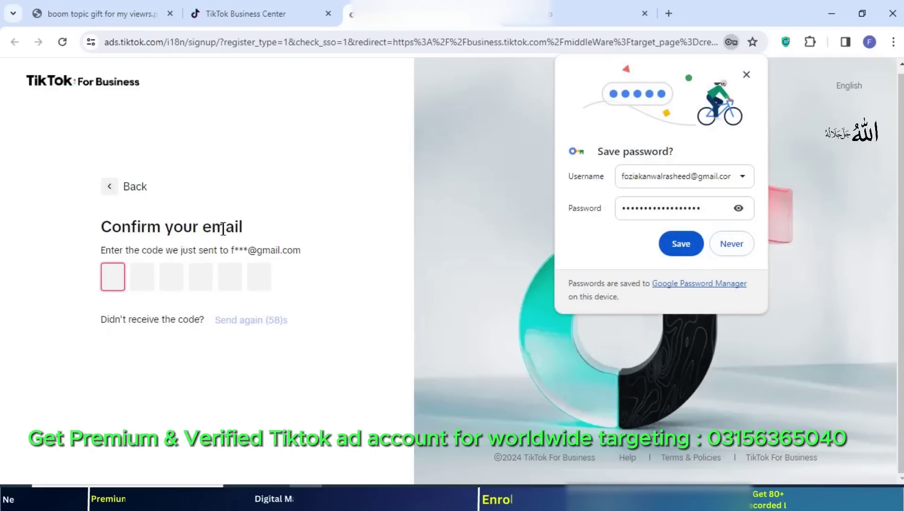
left_click(724, 243)
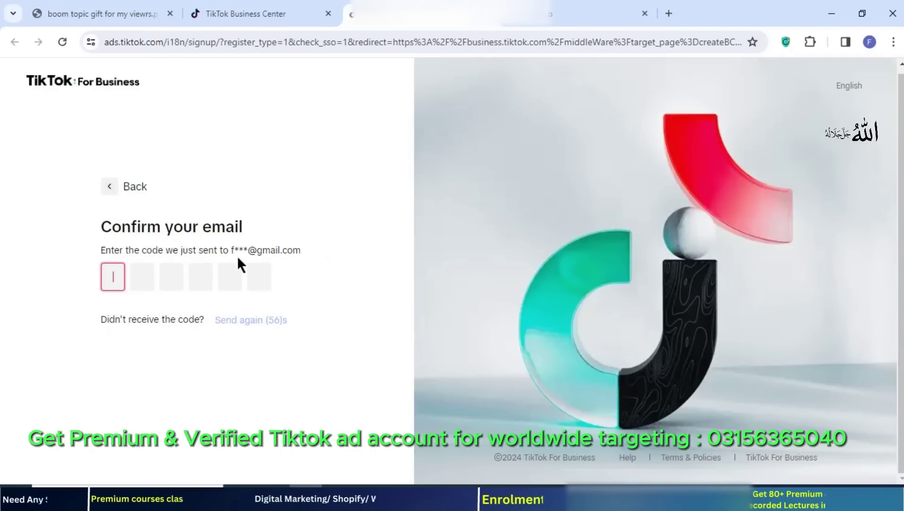
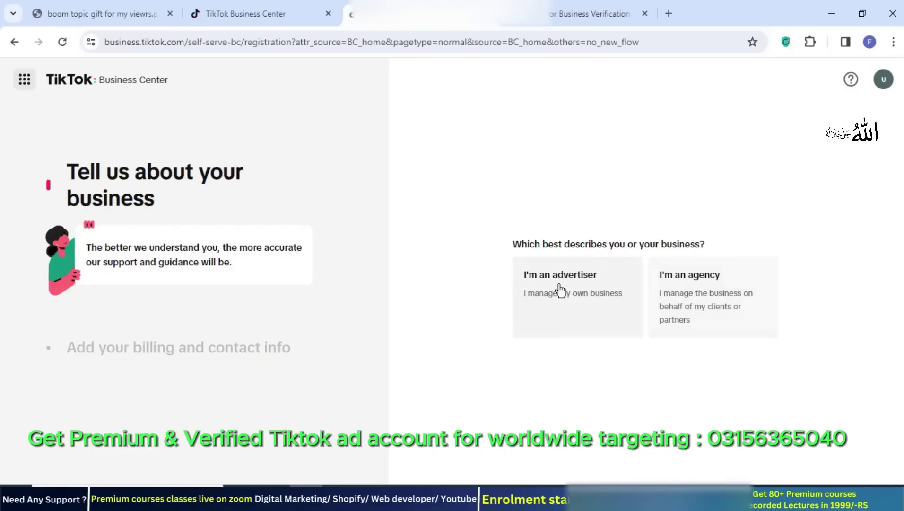
Step: Describe the business as "I'm an agency" and set its country or region to United States
left_click(681, 289)
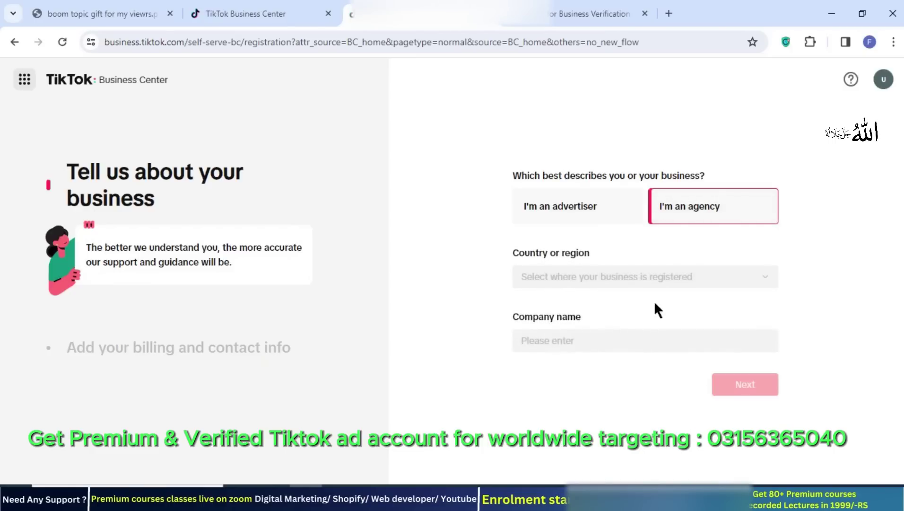
left_click(698, 283)
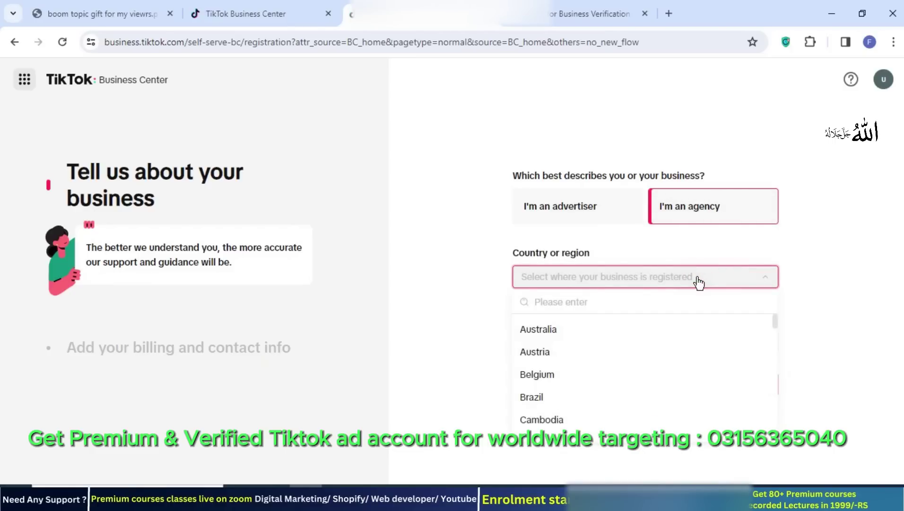
left_click(613, 303)
type("Un")
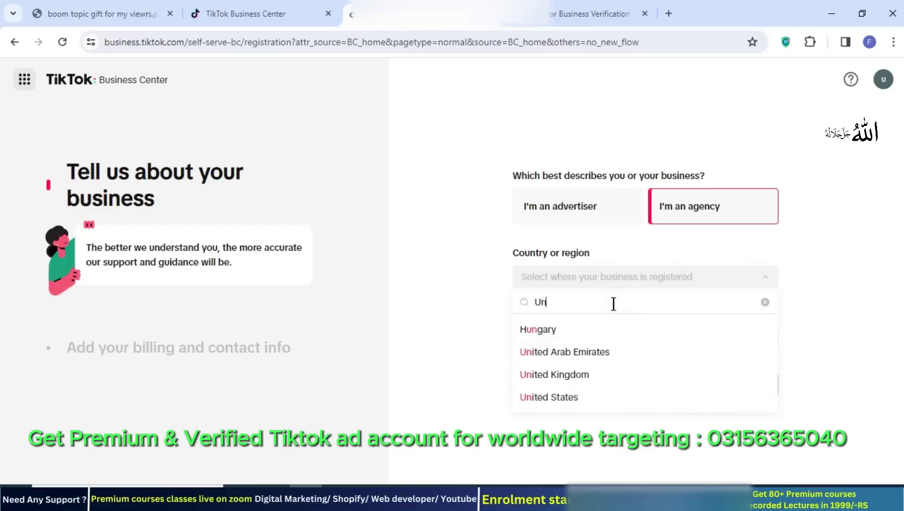
type("ited")
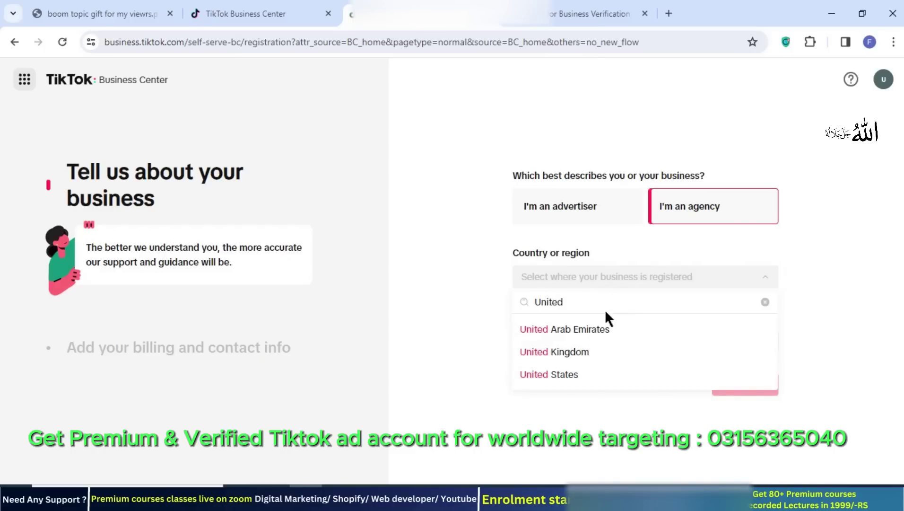
left_click(561, 374)
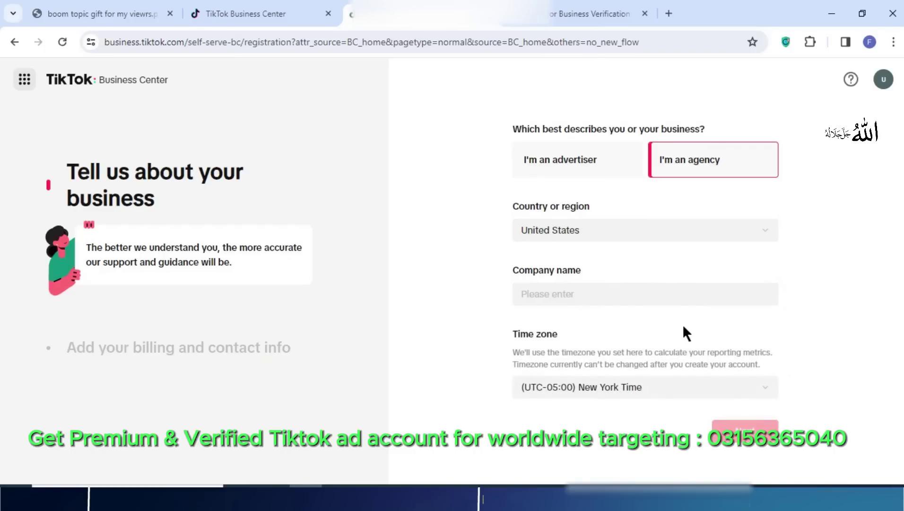
Step: Enter Burj1231 as the company name, also used as the Business Center name, and continue to the billing and contact info
left_click(613, 294)
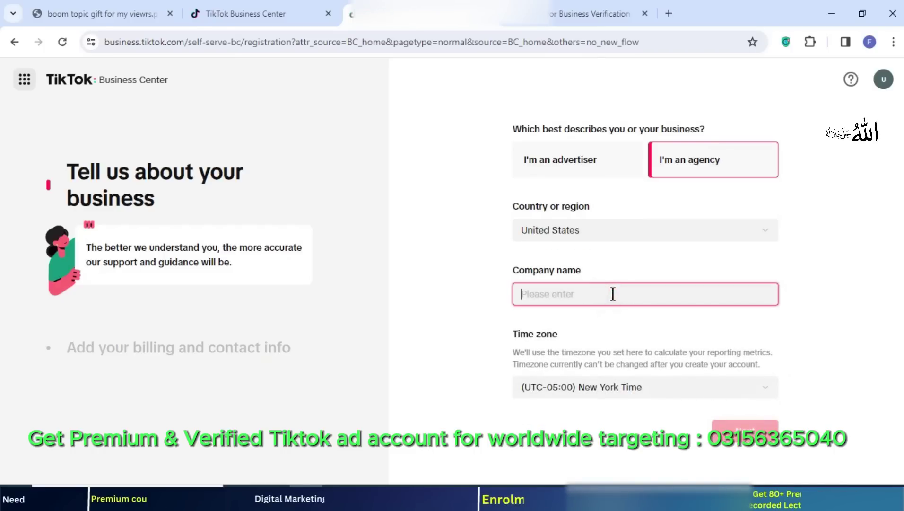
type("Burj")
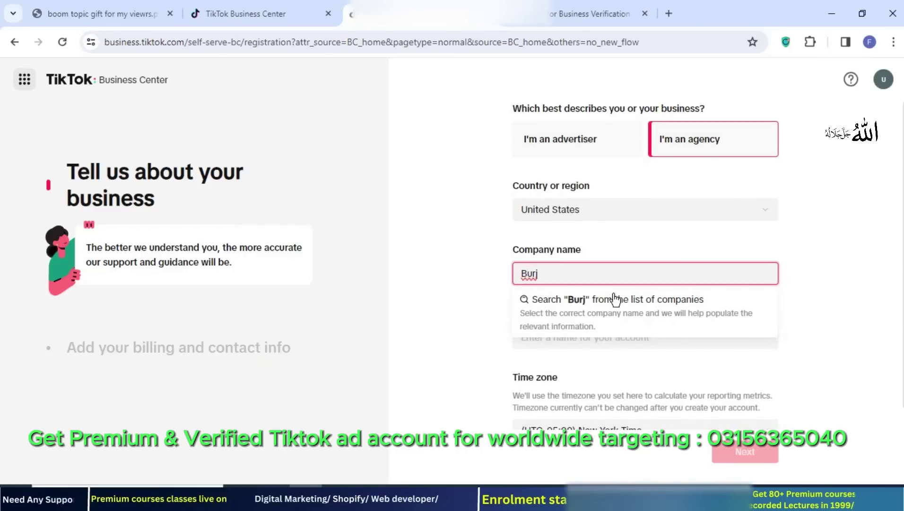
type("1231")
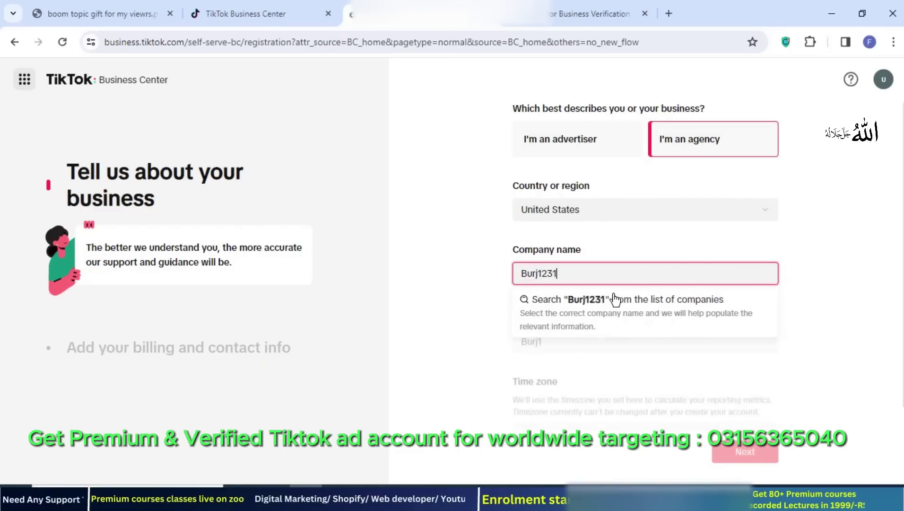
left_click(832, 271)
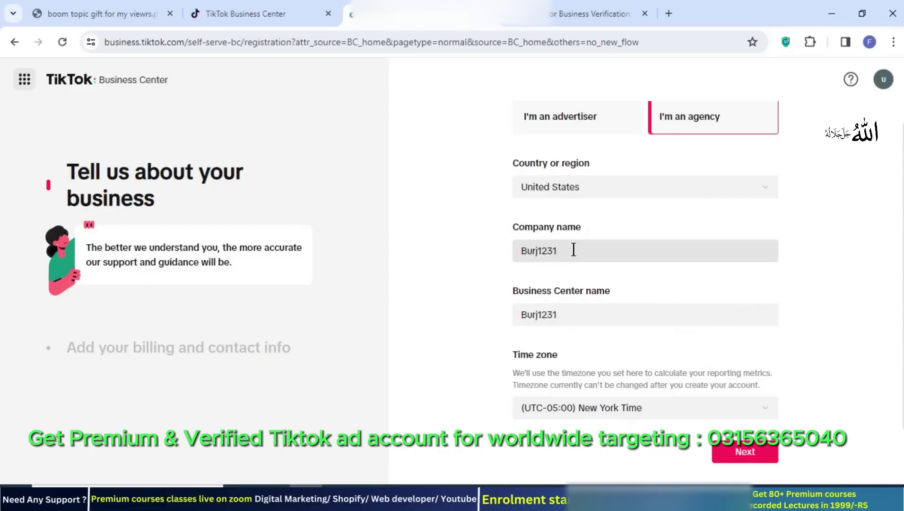
left_click(743, 459)
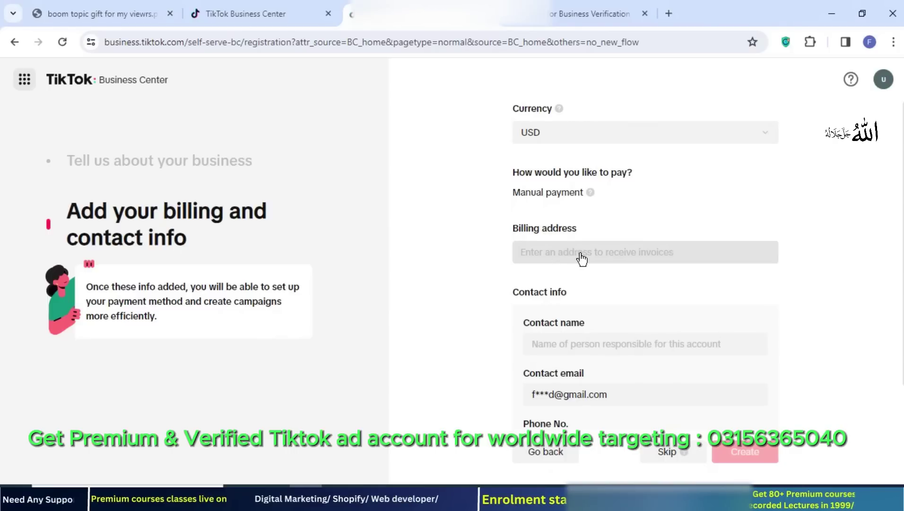
Step: Search the web in a new tab for "usa fake address" and open fakexy's New York address generator page
left_click(669, 12)
left_click(436, 287)
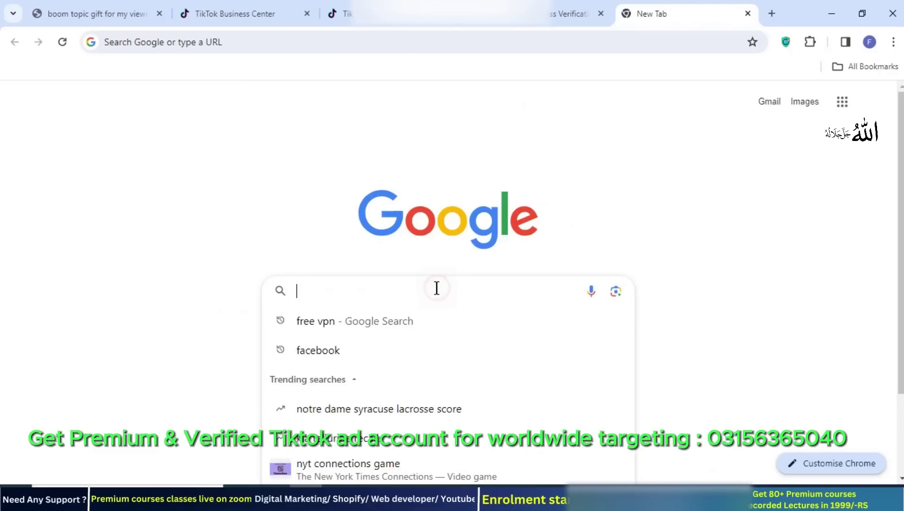
type("temp")
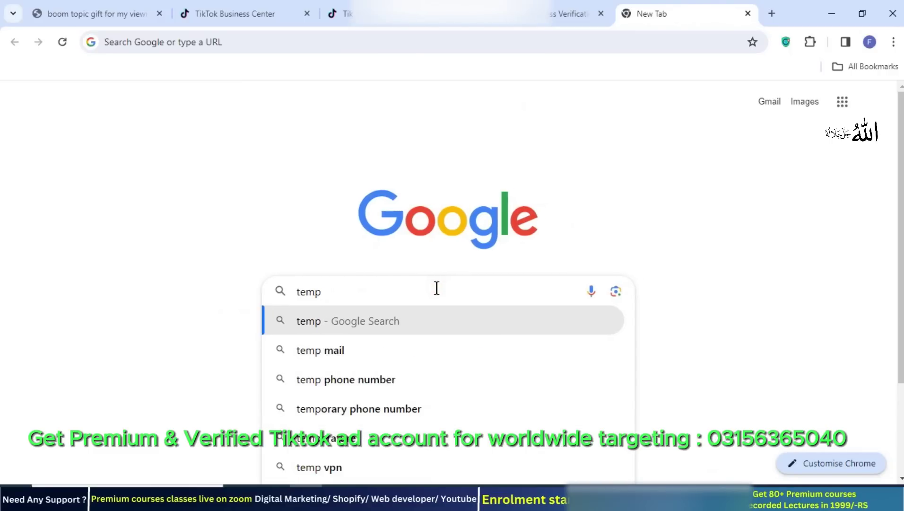
type(" usa addre")
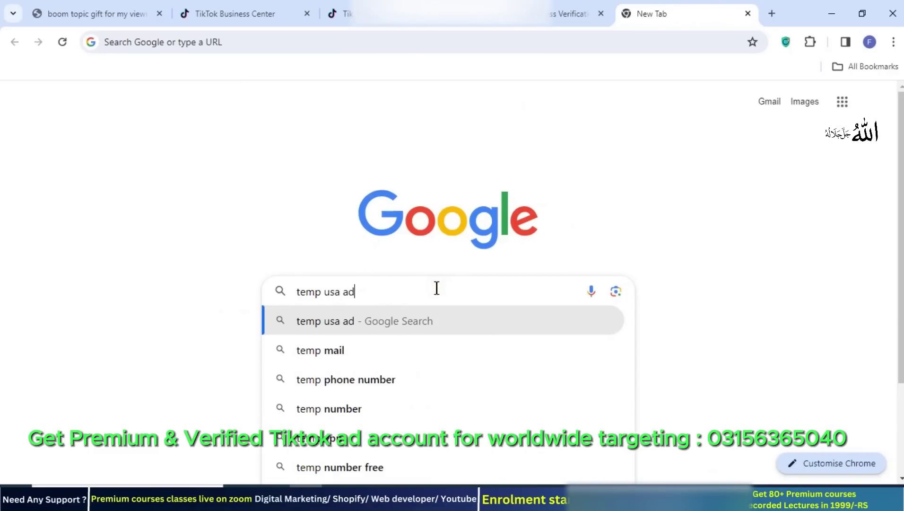
type("ss")
key("Return")
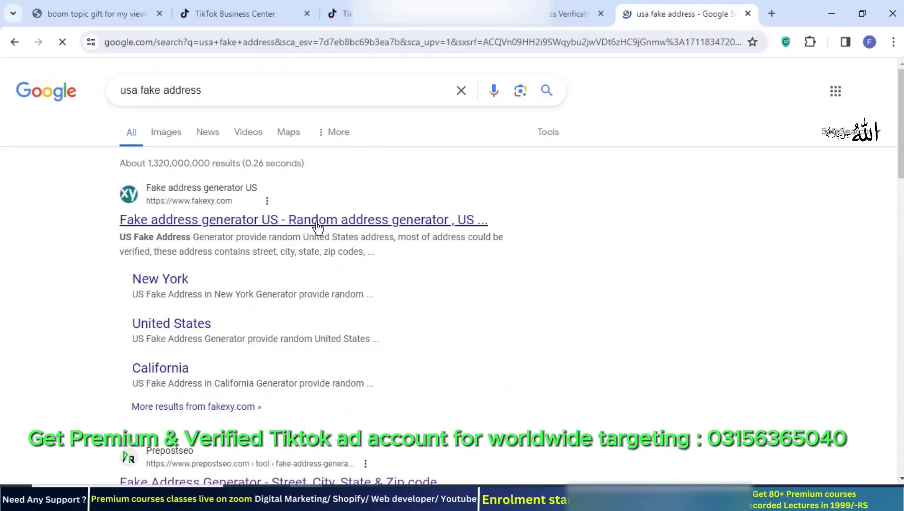
left_click(160, 283)
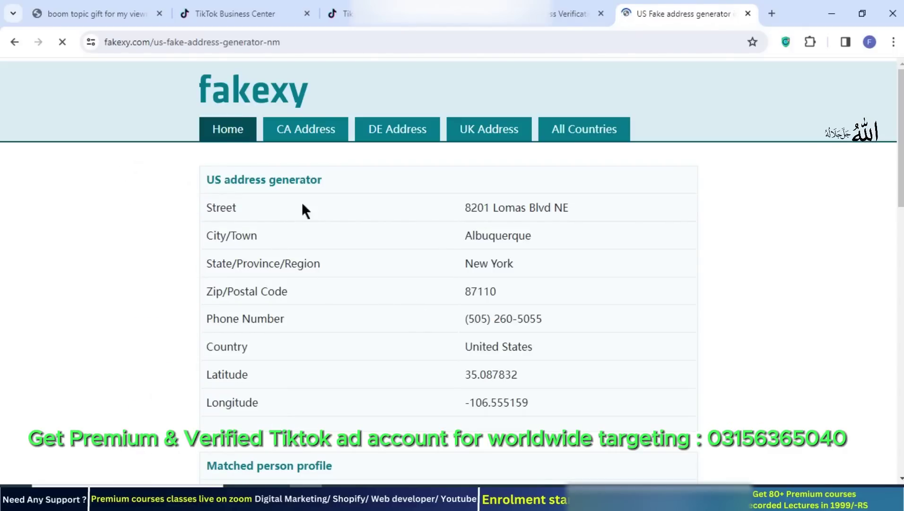
scroll(421, 316, "down", 3)
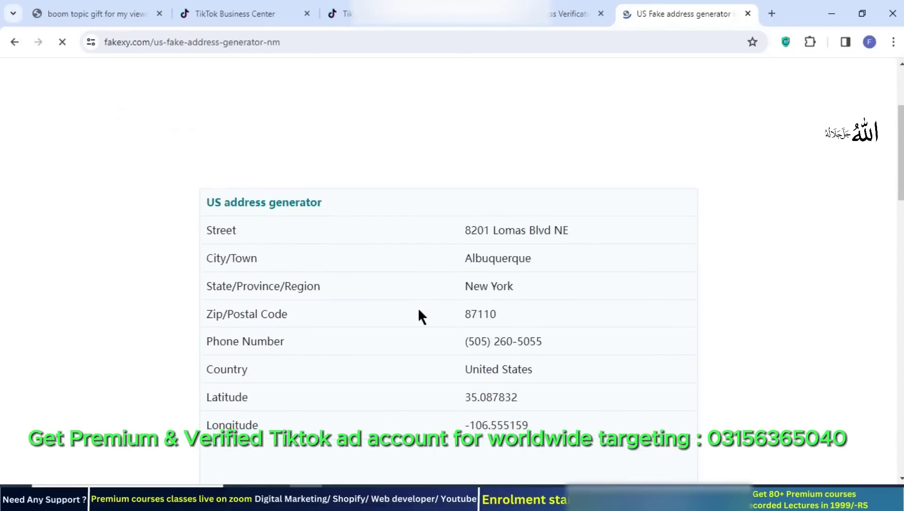
scroll(418, 310, "down", 1)
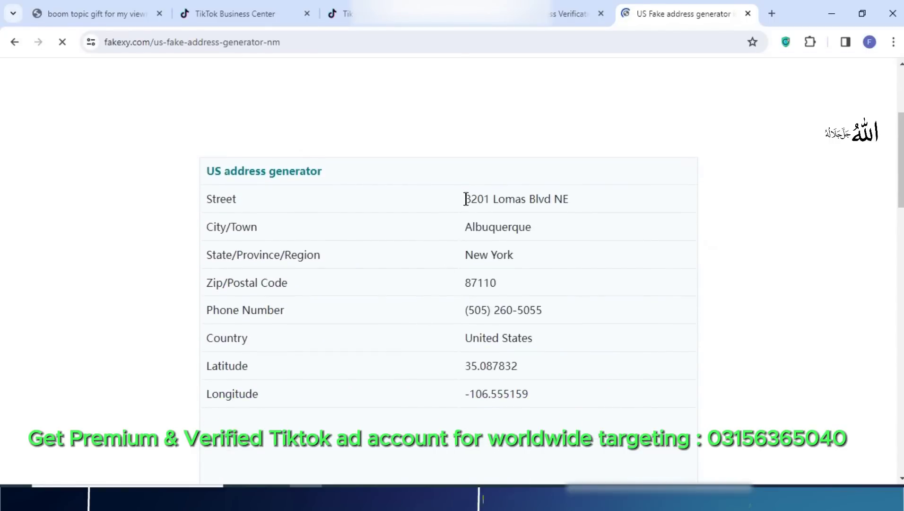
Step: Expand the billing address in the TikTok registration form and set its state to New York, matching the generated address
left_click_drag(464, 199, 571, 199)
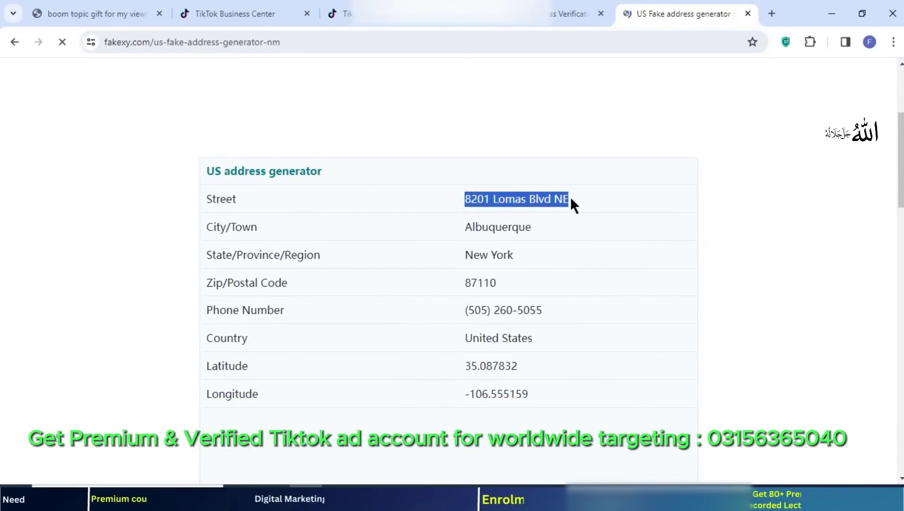
left_click(342, 13)
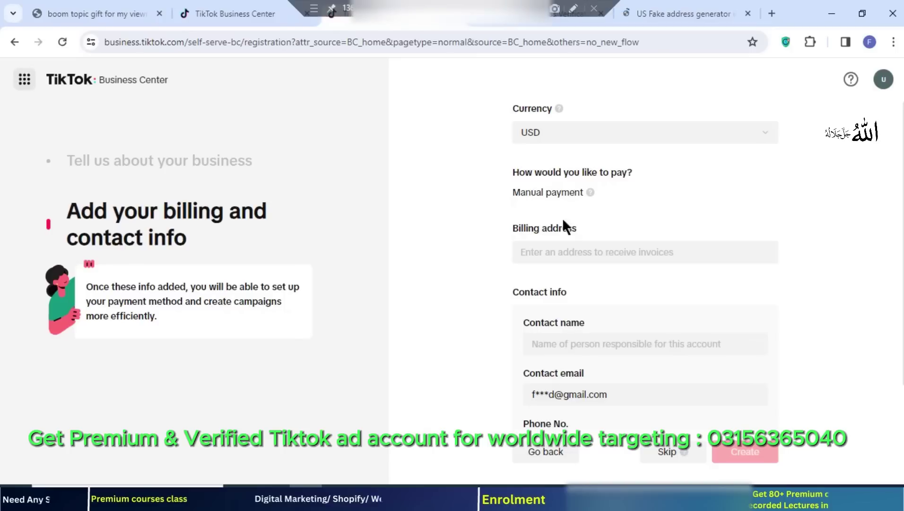
left_click(600, 252)
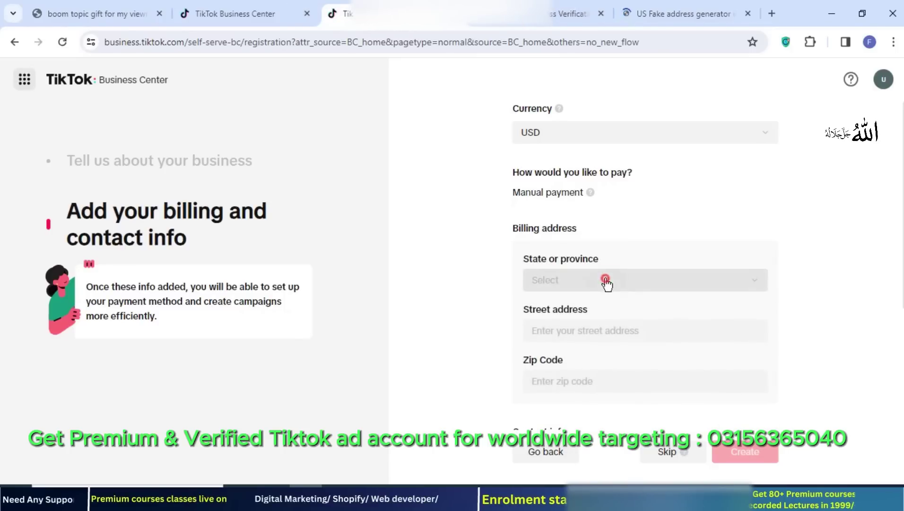
left_click(607, 283)
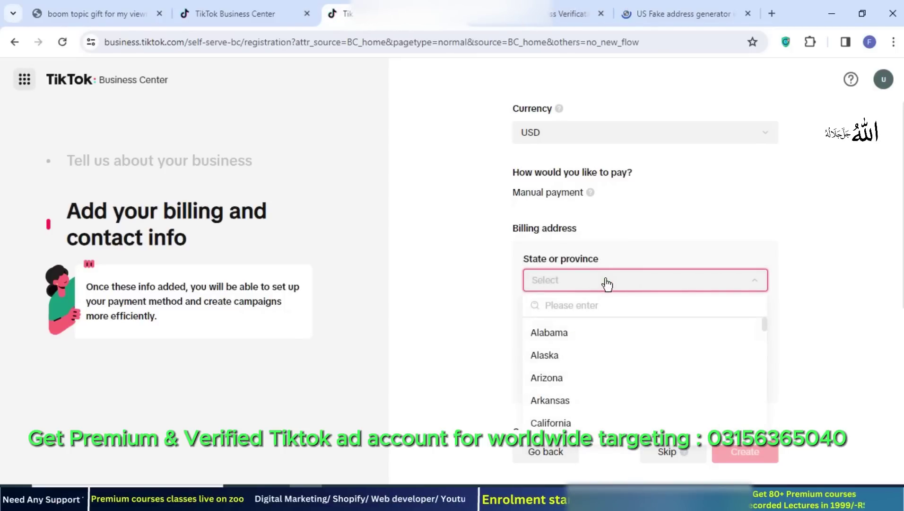
left_click(672, 7)
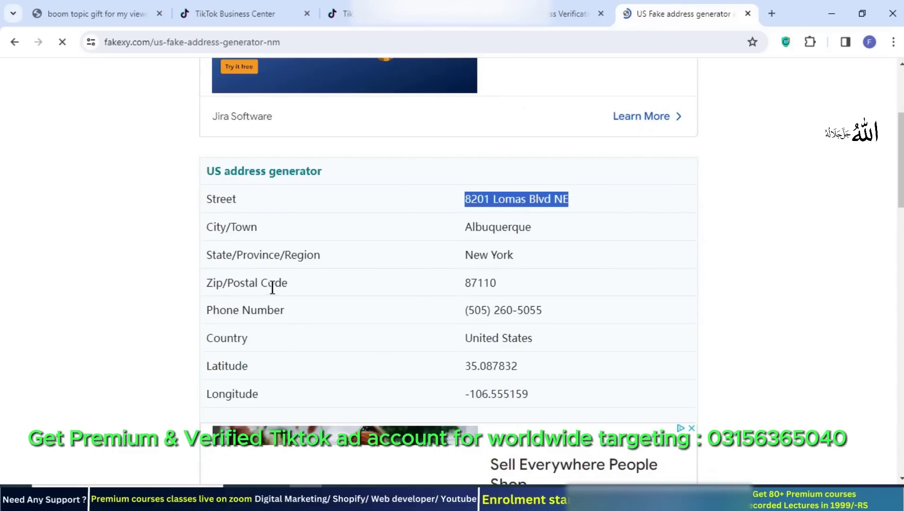
left_click(567, 11)
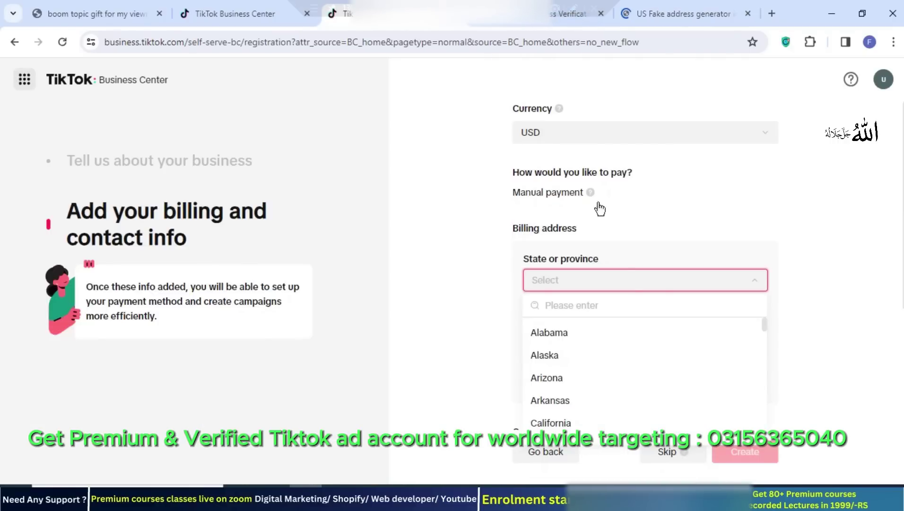
left_click(595, 305)
type("new")
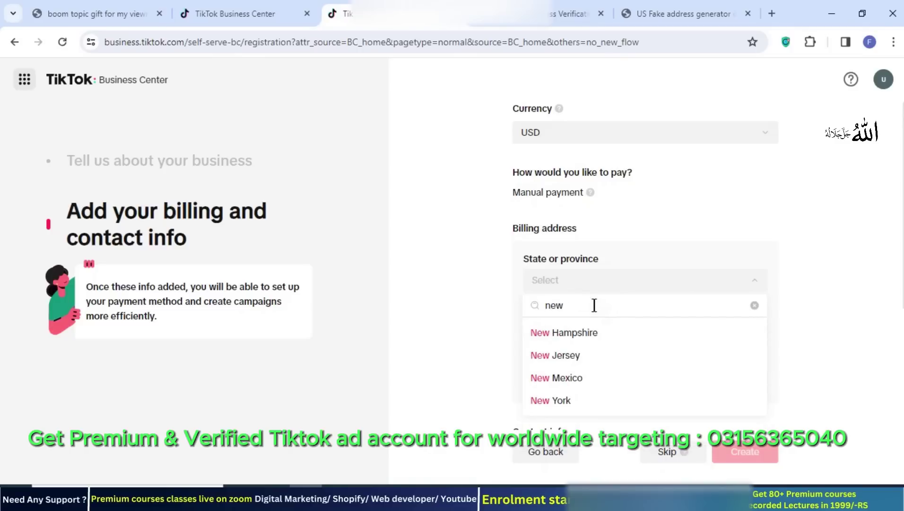
left_click(569, 400)
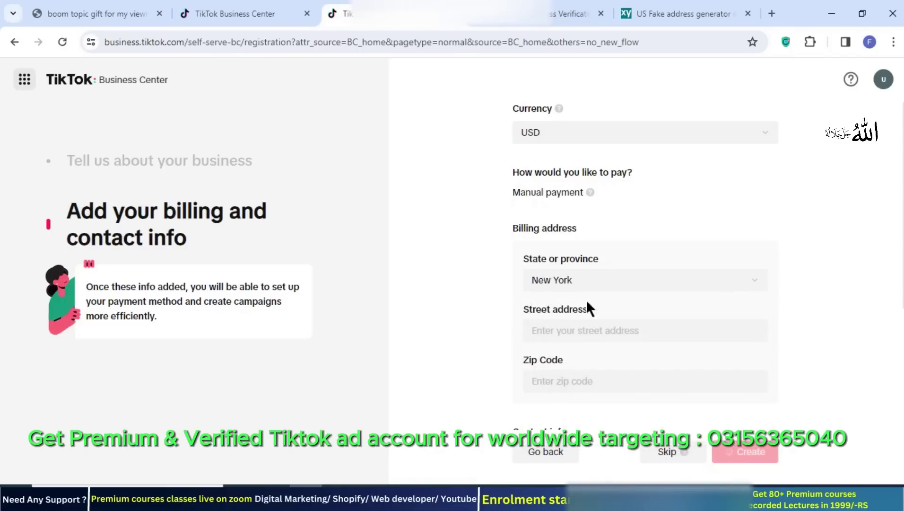
Step: Close the ad on the address generator page, copy the generated street address, and paste it as the billing street address
scroll(666, 337, "down", 1)
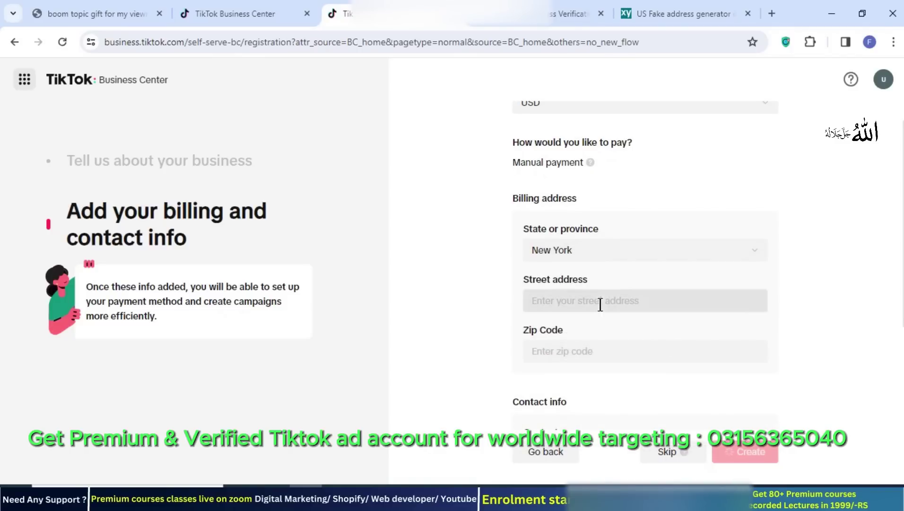
left_click(686, 13)
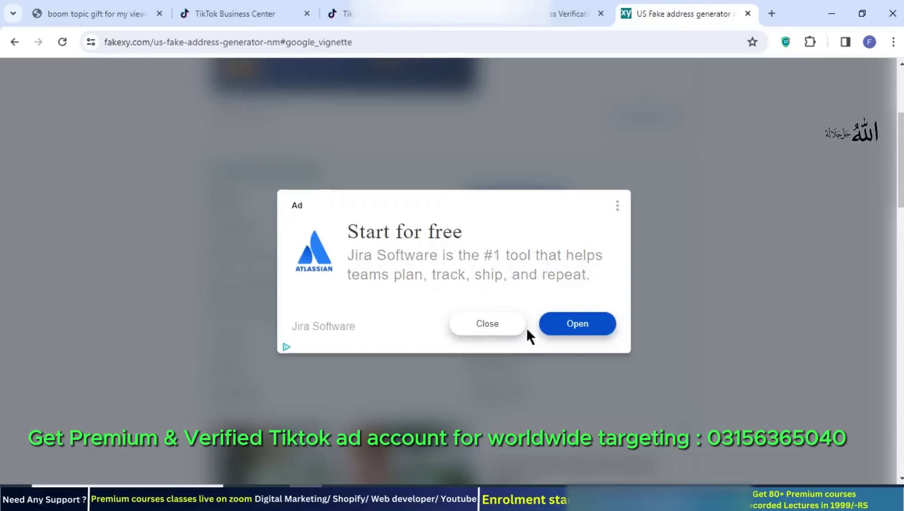
left_click(495, 324)
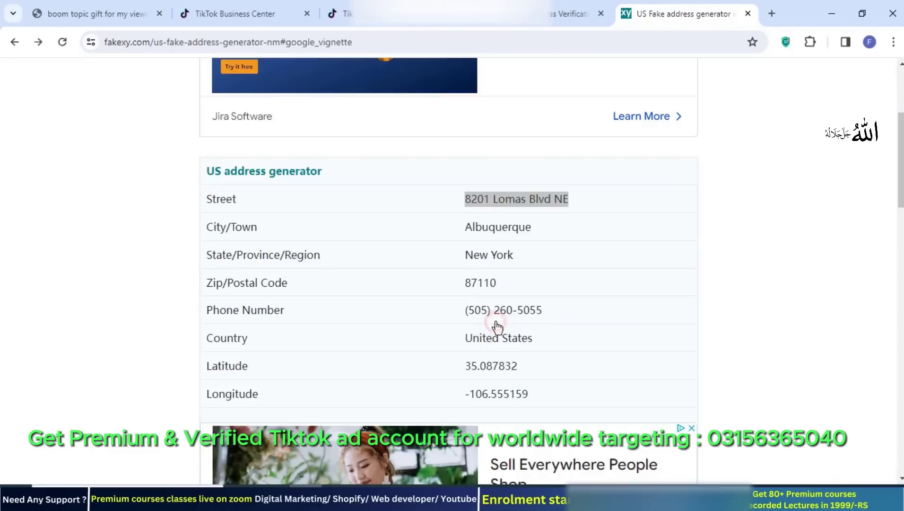
left_click(533, 196)
key("ctrl+c")
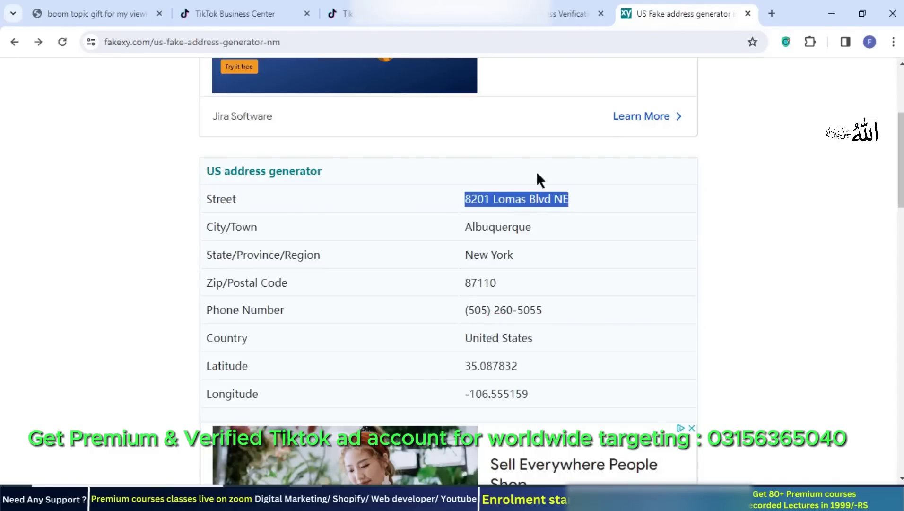
left_click(339, 13)
left_click(585, 300)
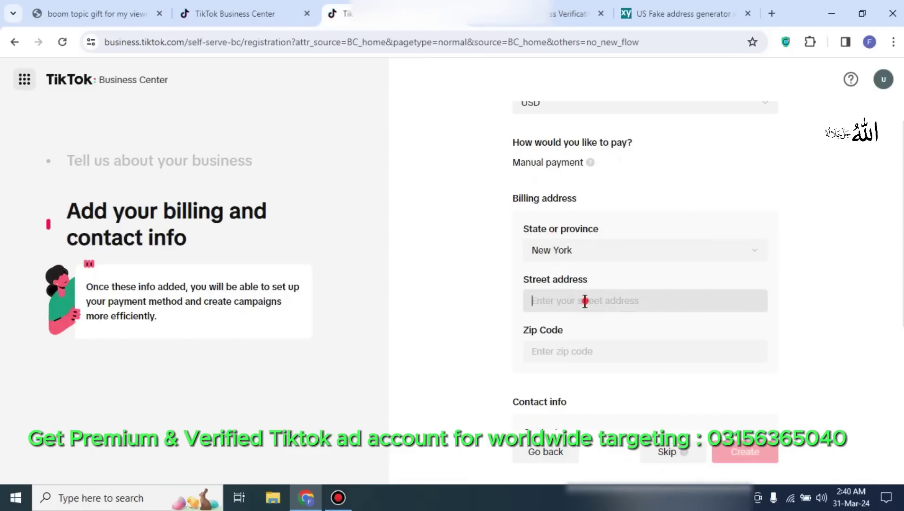
key("ctrl+v")
Step: Copy the generated zip code from the address generator page and paste it as the billing zip code in the TikTok form
left_click(575, 352)
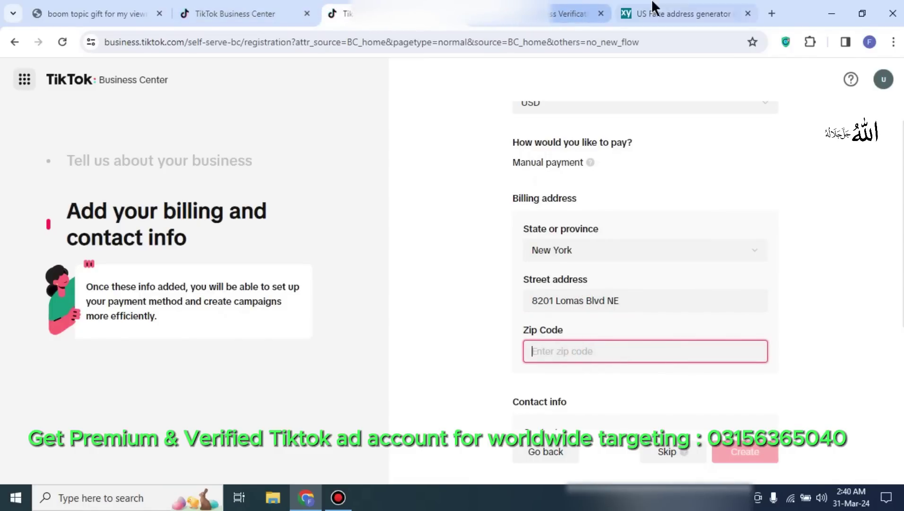
left_click(652, 7)
double_click(478, 283)
key("ctrl+c")
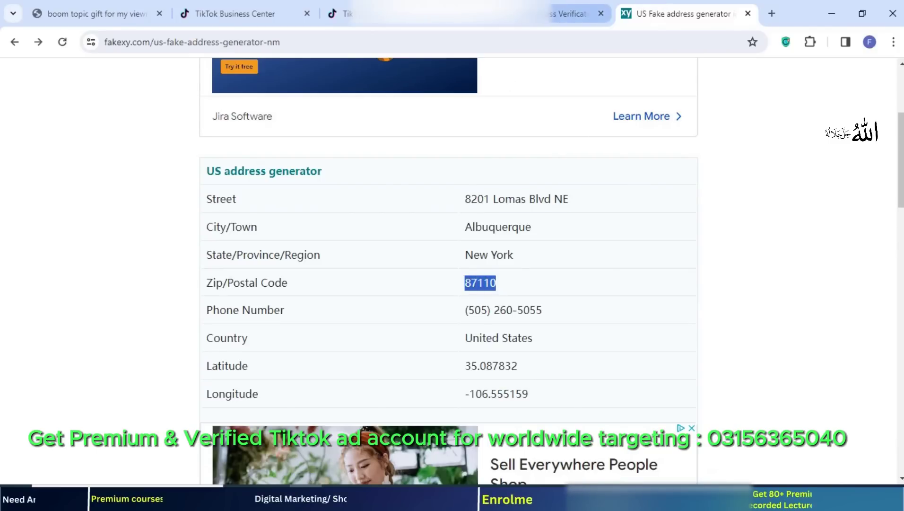
left_click(340, 13)
key("ctrl+v")
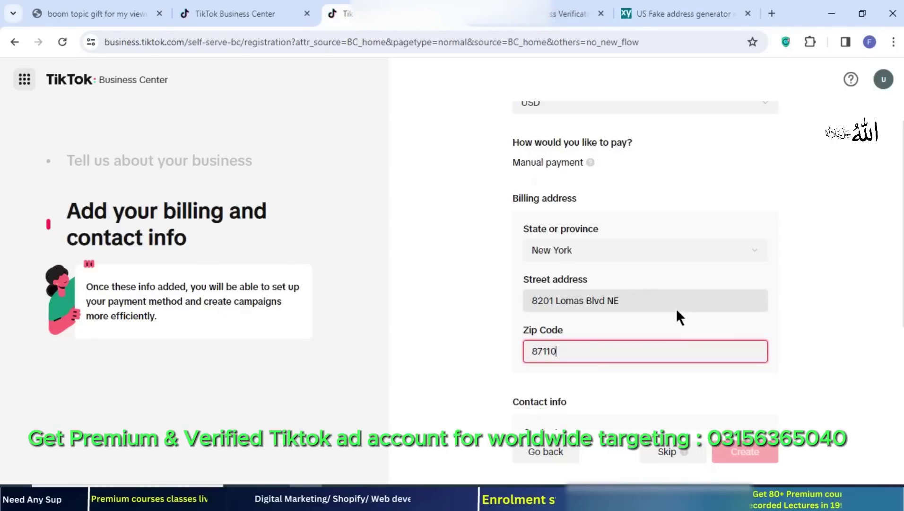
Step: Enter the account holder's full name as the contact name in the contact info
scroll(776, 338, "down", 3)
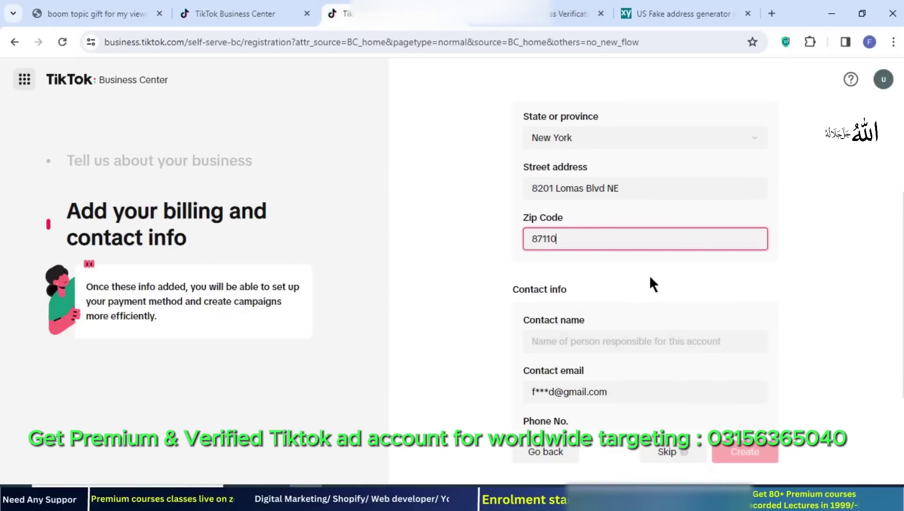
scroll(650, 279, "down", 1)
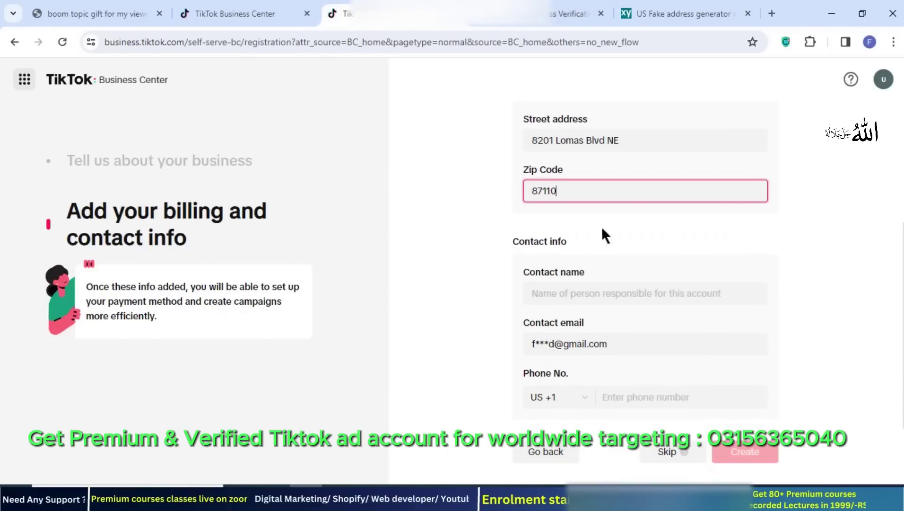
left_click(616, 293)
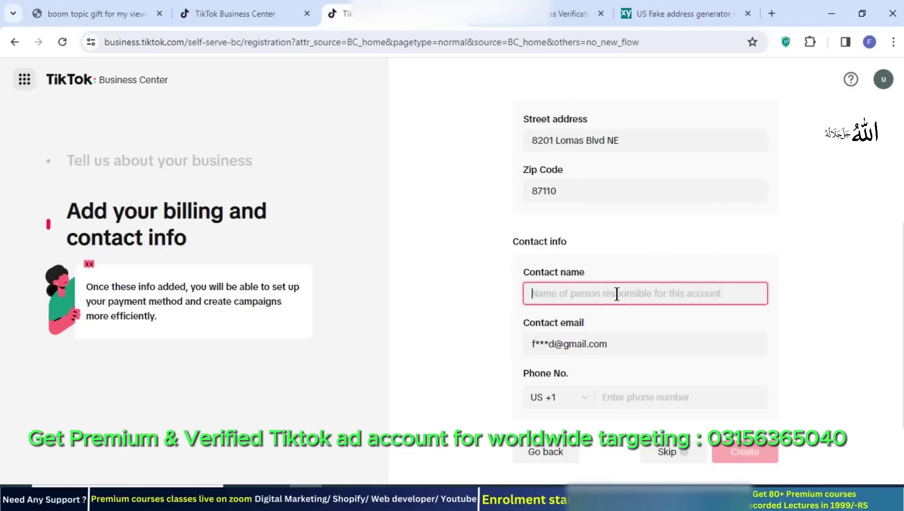
type("Fozai")
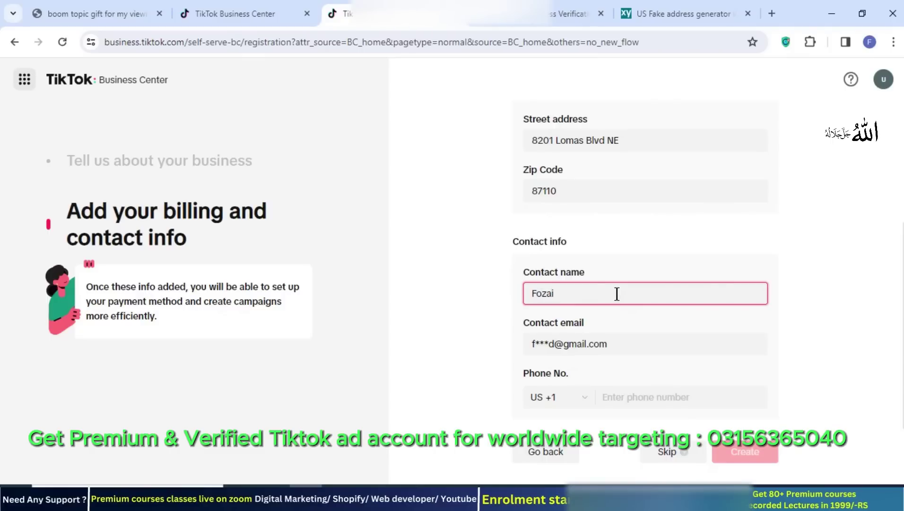
key("BackSpace")
key("BackSpace")
left_click(802, 312)
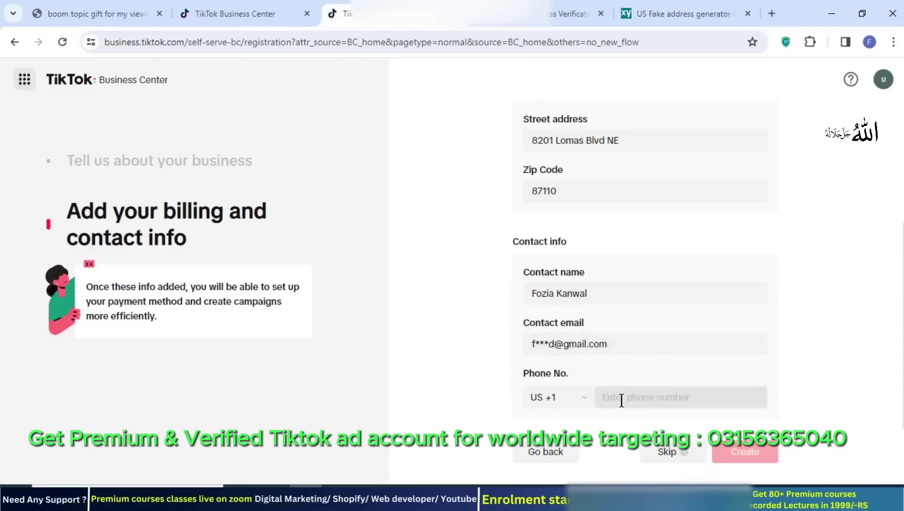
Step: Copy the generated phone number from the address generator page and paste it as the contact phone number in the TikTok form
left_click(658, 8)
scroll(547, 319, "down", 1)
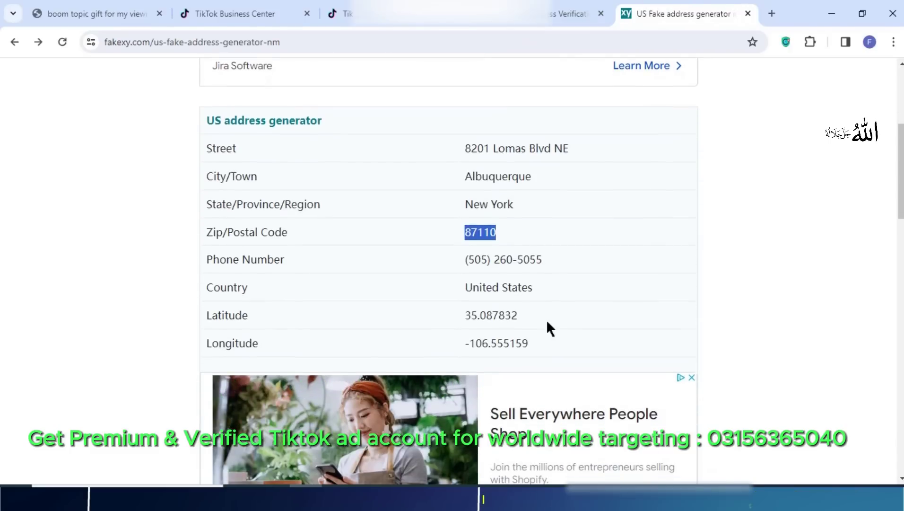
triple_click(525, 263)
key("ctrl+c")
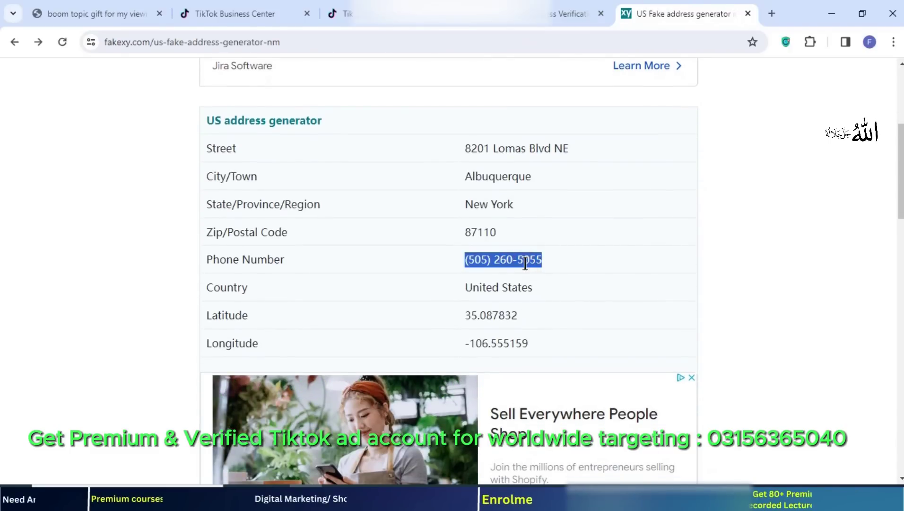
left_click(567, 13)
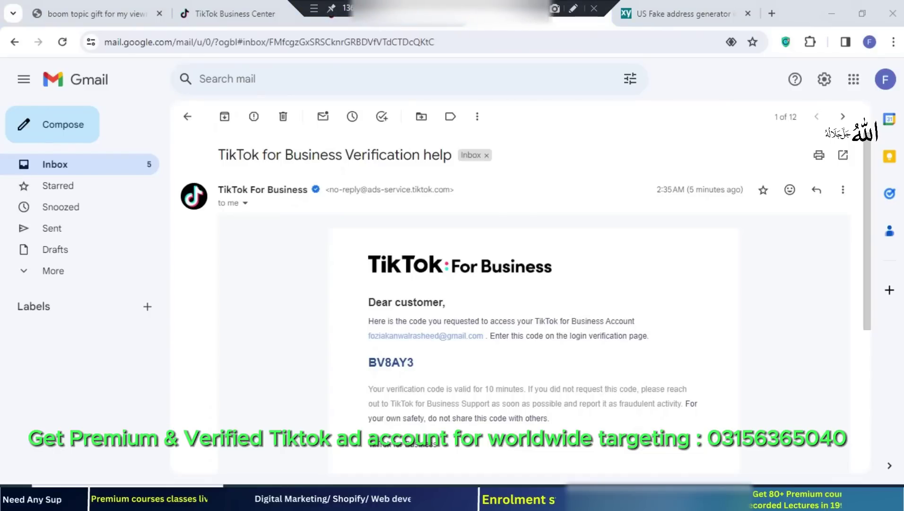
left_click(395, 19)
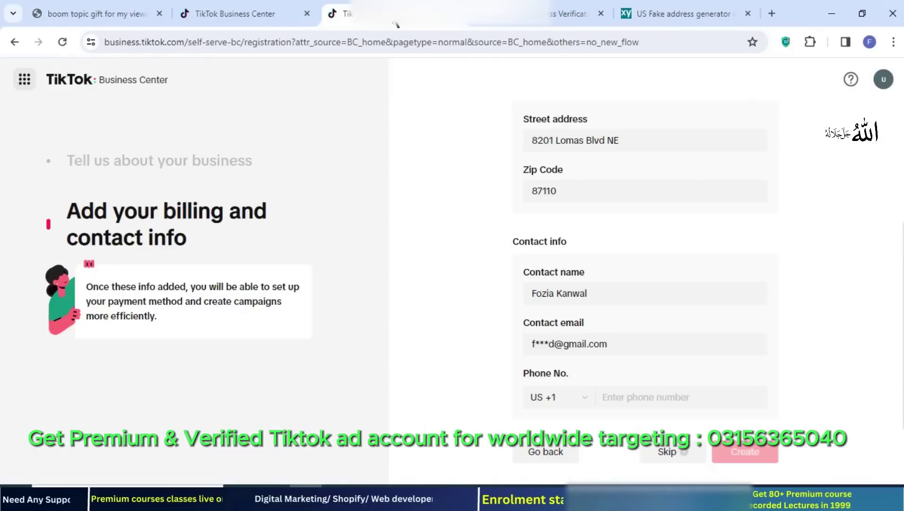
left_click(624, 393)
key("ctrl+v")
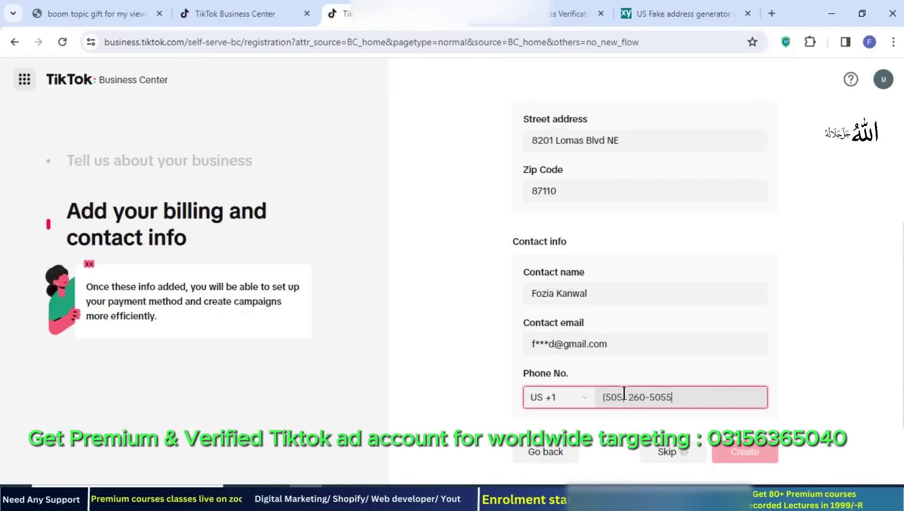
Step: Remove the parentheses, space and hyphen from the contact phone number and submit the registration form to create the account
left_click(795, 371)
scroll(796, 371, "down", 1)
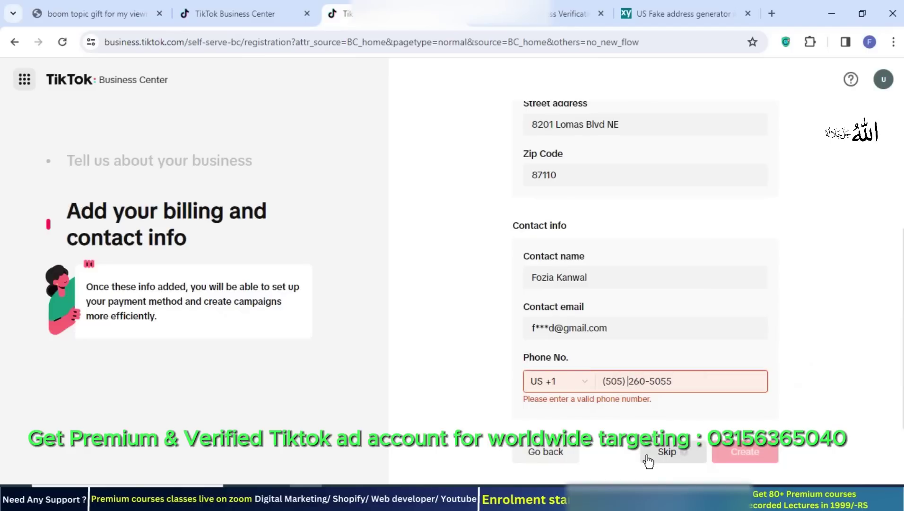
key("BackSpace")
key("Left")
key("BackSpace")
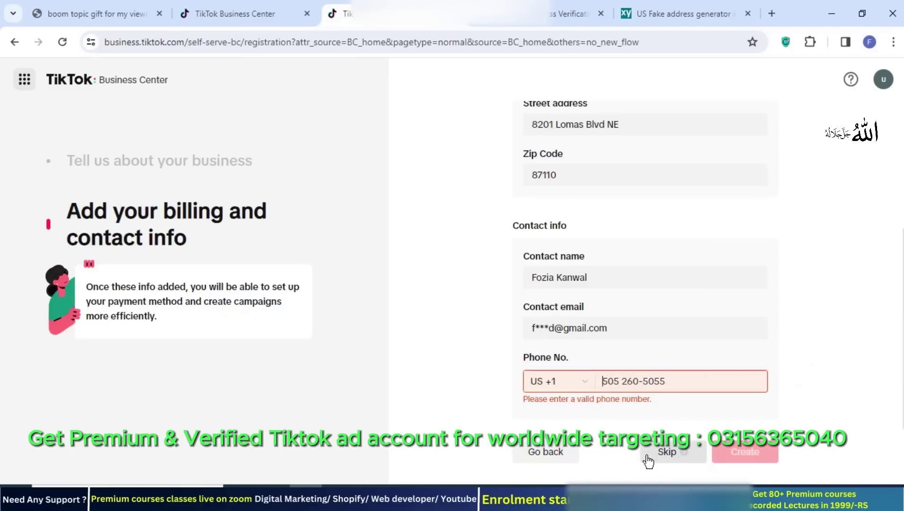
key("BackSpace")
key("BackSpace")
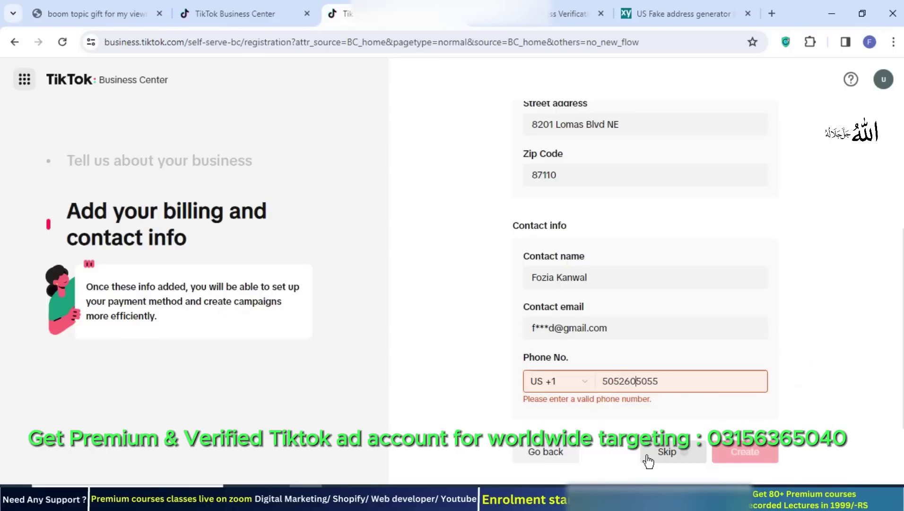
left_click(801, 418)
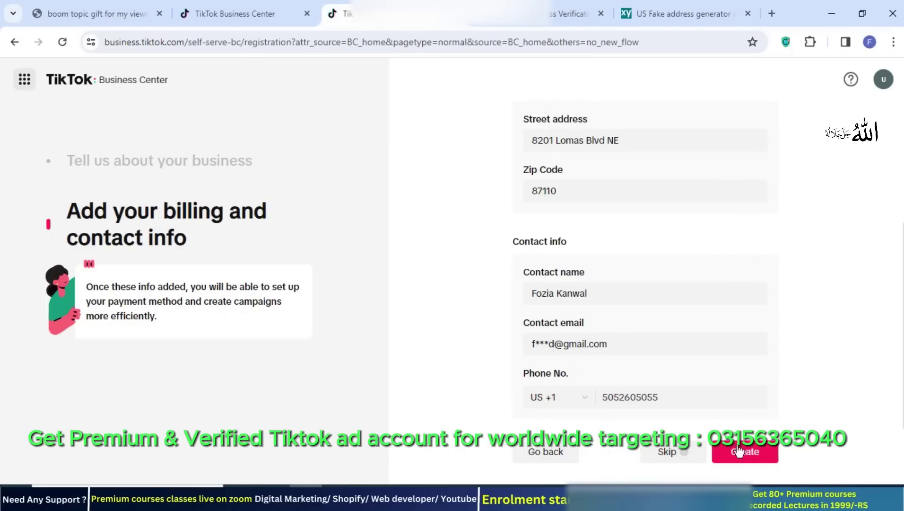
left_click(750, 458)
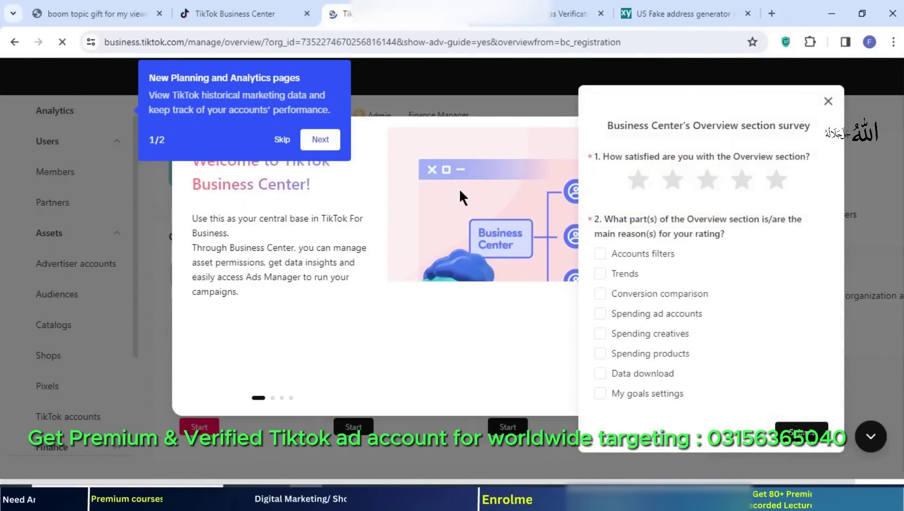
Step: Dismiss the analytics and key metrics tips, the Overview section survey, the welcome window and the Shortcuts tip
left_click(325, 142)
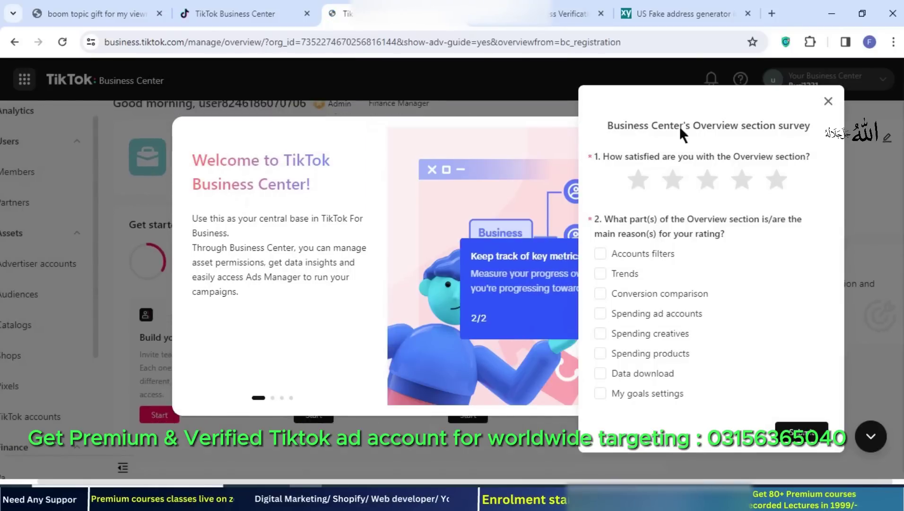
left_click(828, 102)
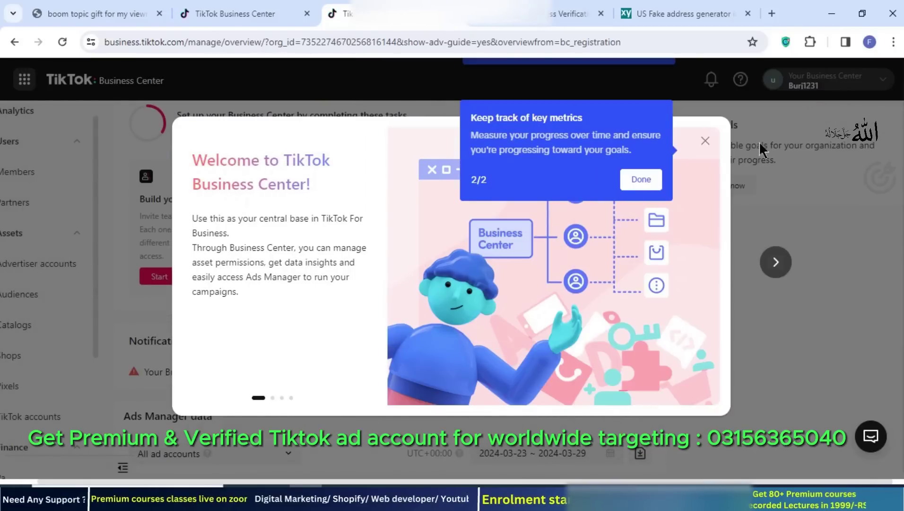
left_click(705, 140)
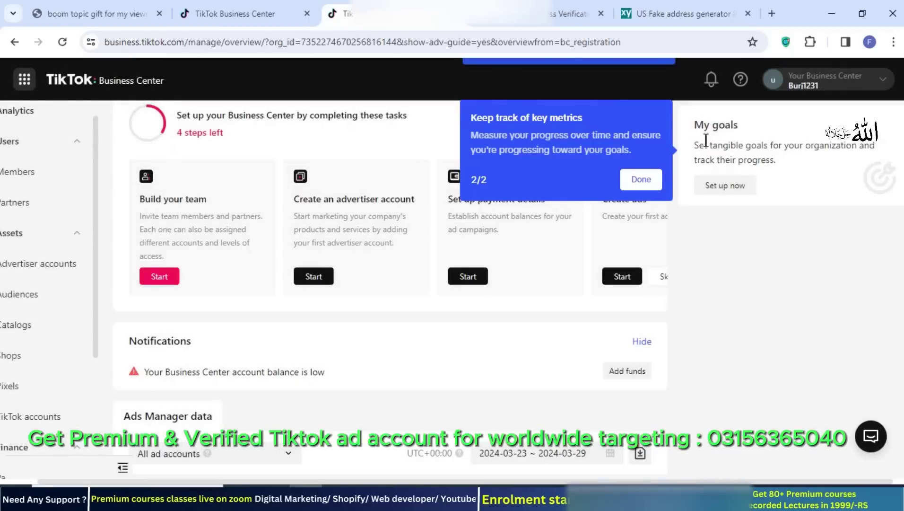
left_click(648, 181)
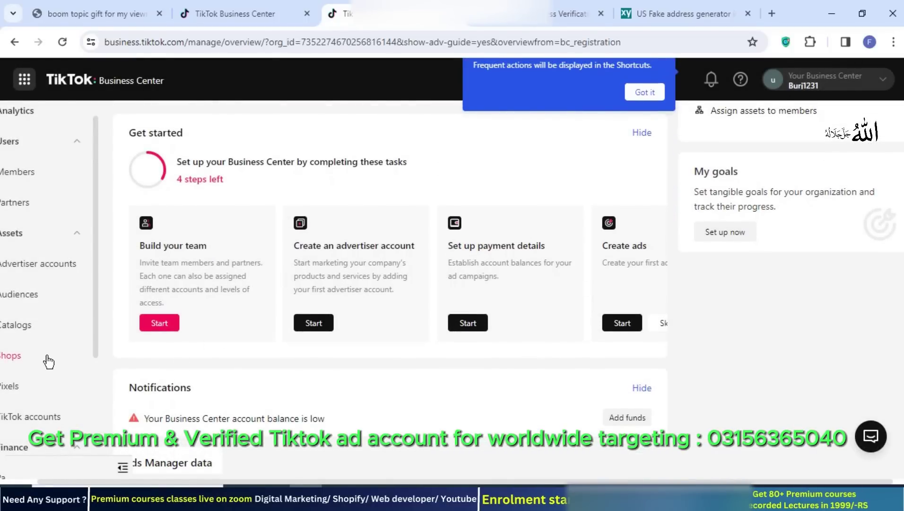
scroll(48, 359, "down", 4)
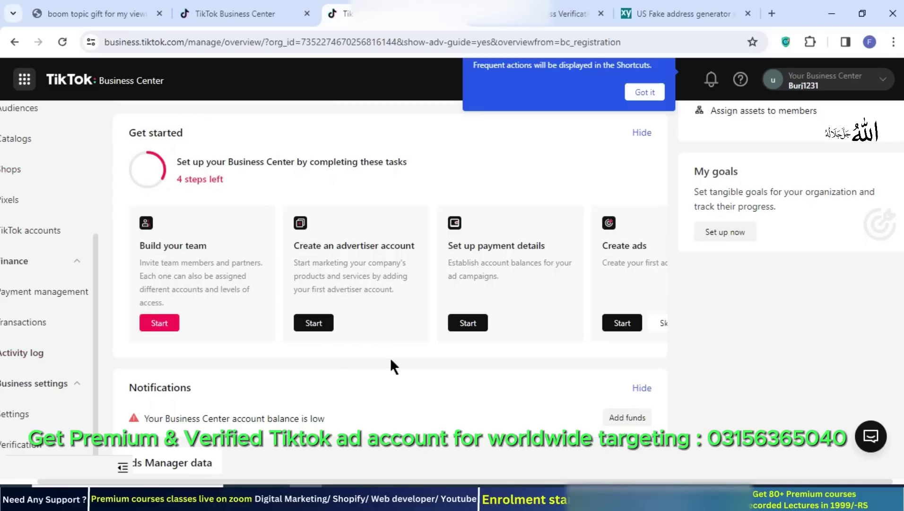
left_click_drag(286, 481, 247, 481)
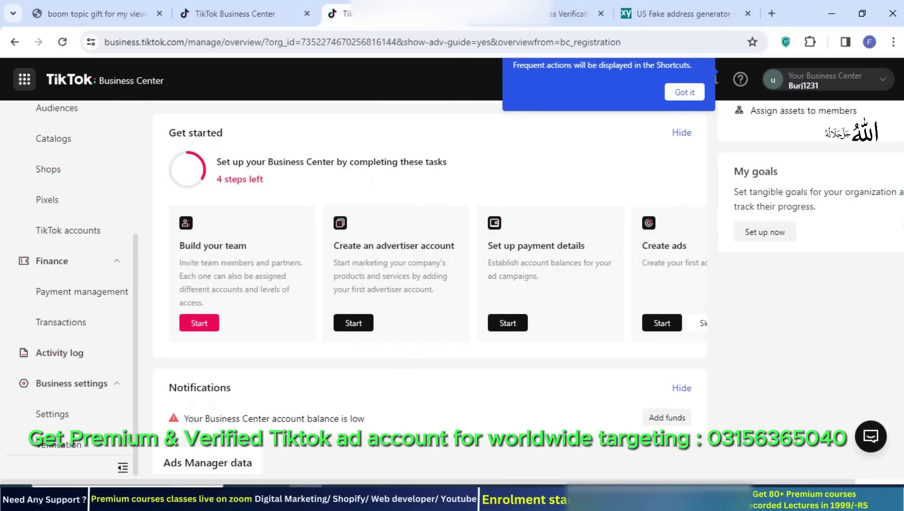
scroll(402, 296, "up", 2)
scroll(402, 296, "down", 2)
scroll(402, 296, "up", 2)
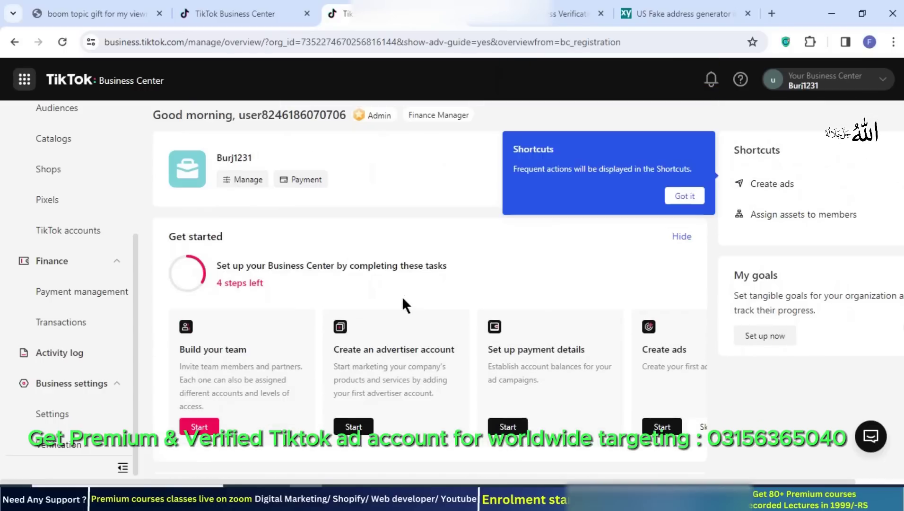
scroll(402, 296, "down", 5)
scroll(402, 296, "up", 5)
left_click(681, 195)
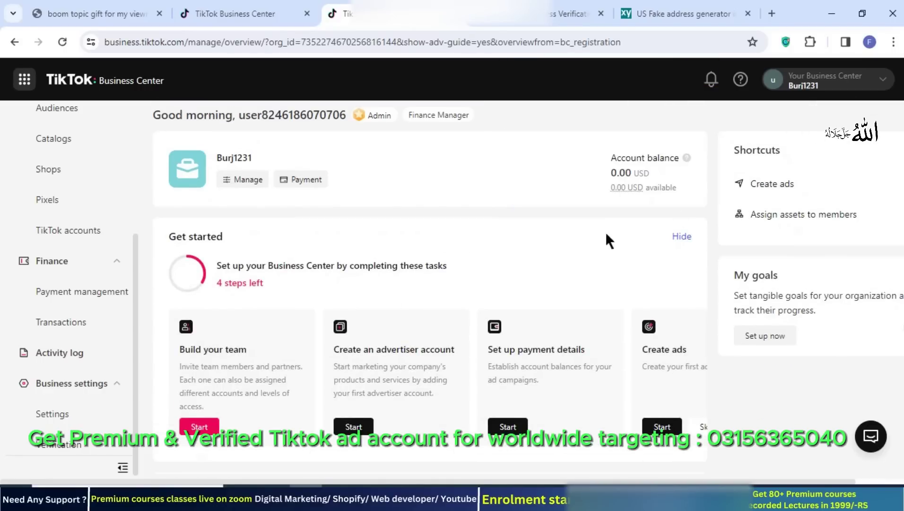
Step: Review the Business Center overview page, including the account balance, Get started tasks, notifications and Ads Manager data
scroll(519, 268, "down", 5)
scroll(518, 268, "up", 5)
left_click(94, 14)
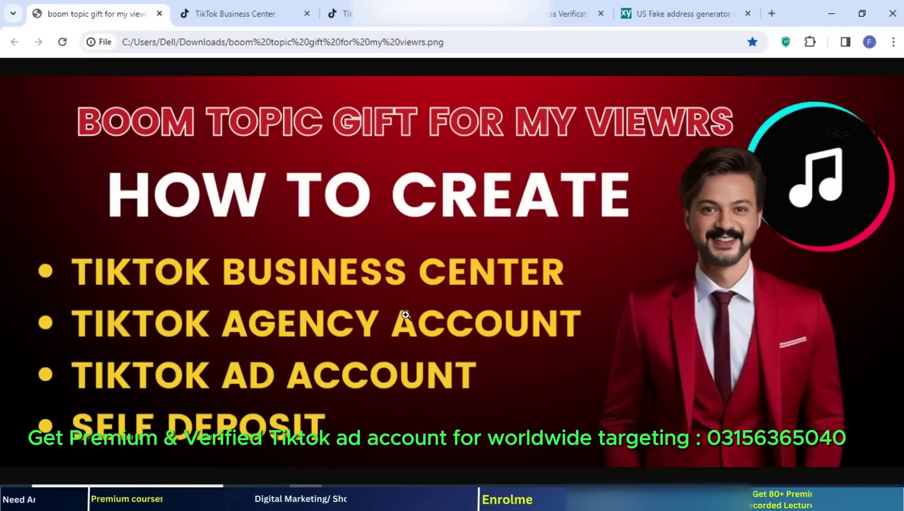
left_click(341, 13)
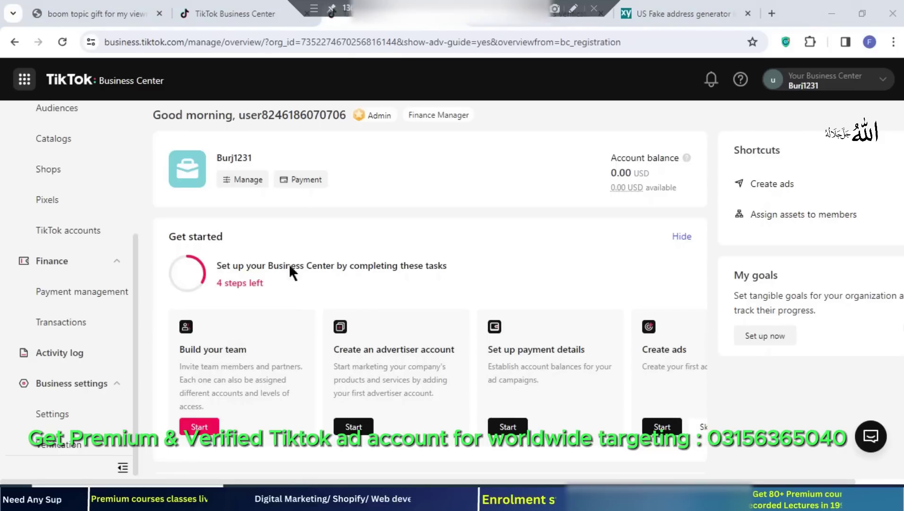
scroll(328, 327, "down", 2)
scroll(329, 326, "up", 2)
scroll(328, 326, "down", 5)
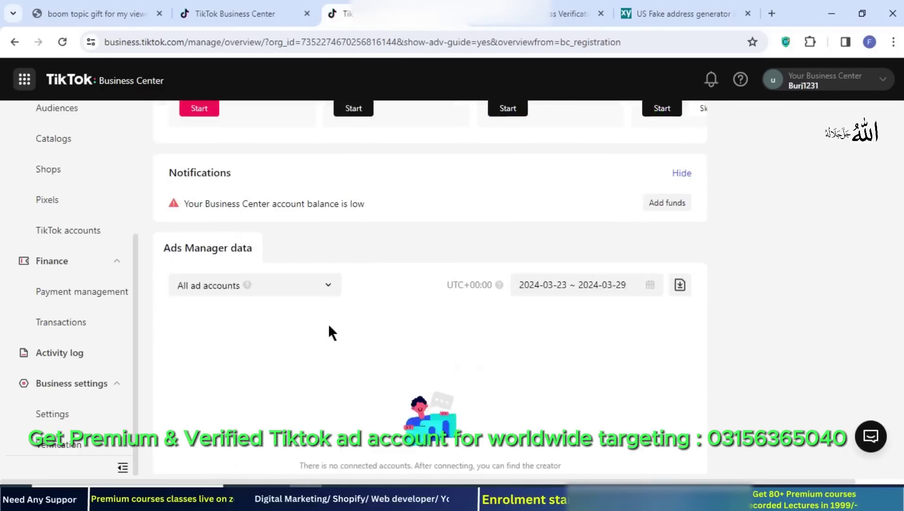
scroll(329, 326, "up", 5)
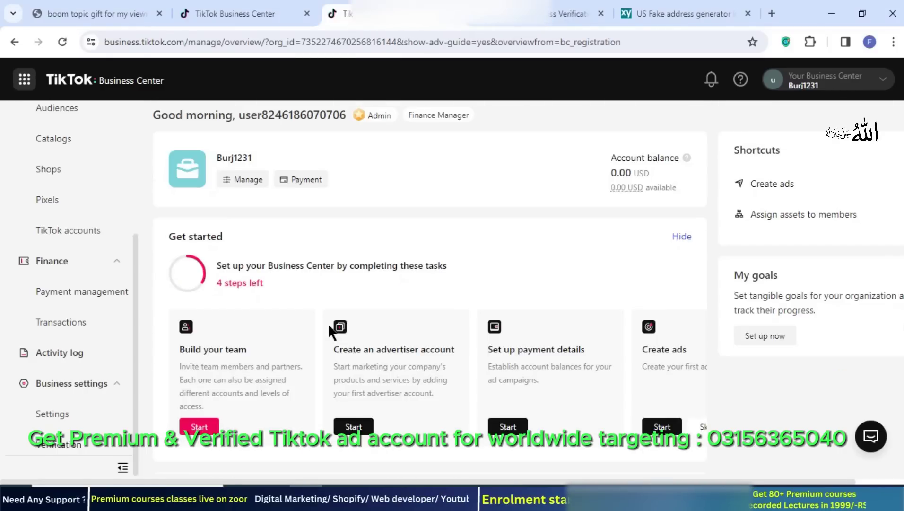
scroll(329, 326, "down", 5)
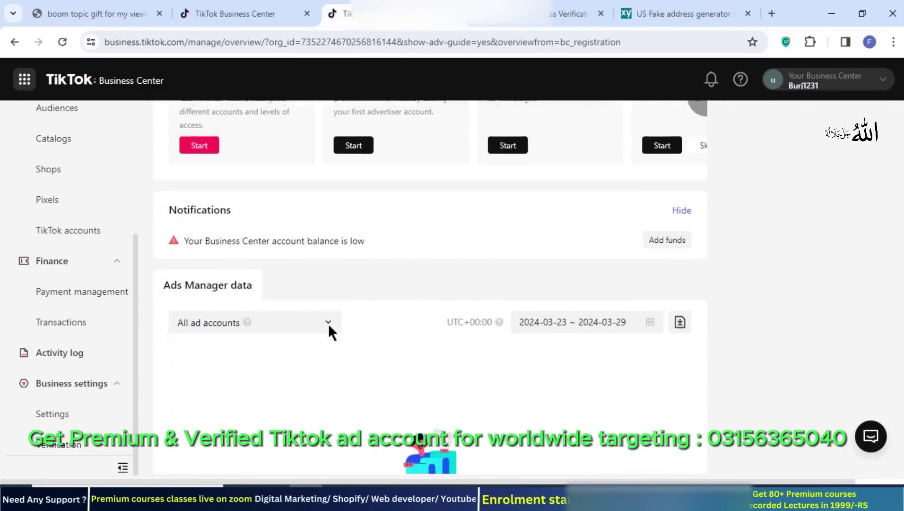
scroll(329, 326, "up", 5)
scroll(329, 326, "up", 1)
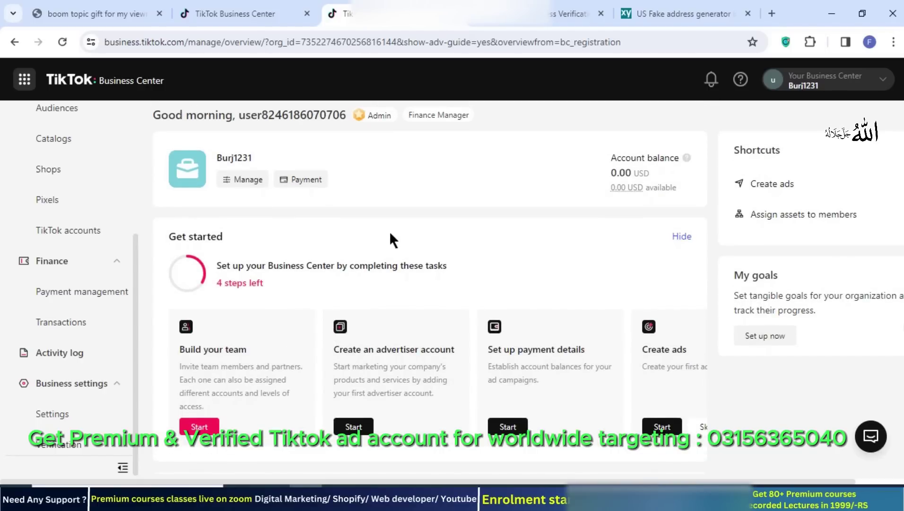
scroll(389, 231, "down", 3)
scroll(389, 231, "up", 3)
Step: Open the Verification page in the business settings and check the account's approval status
scroll(59, 362, "down", 1)
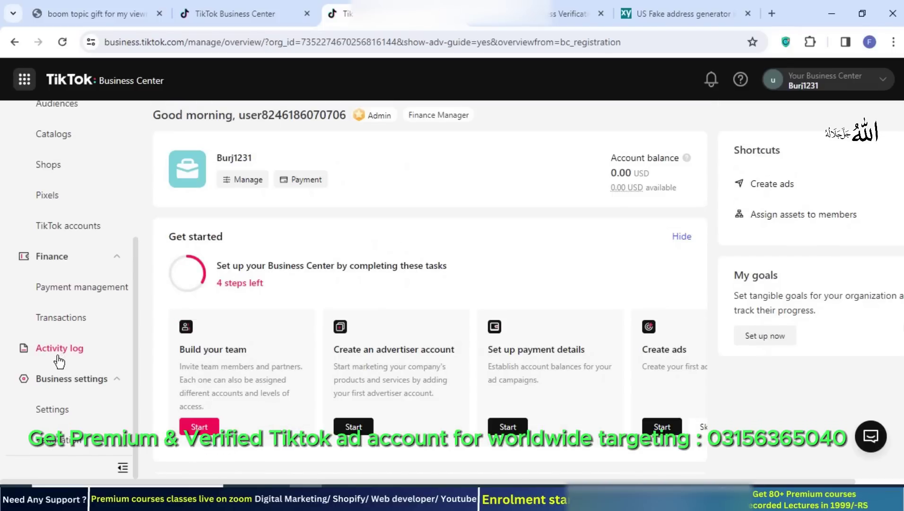
left_click(78, 446)
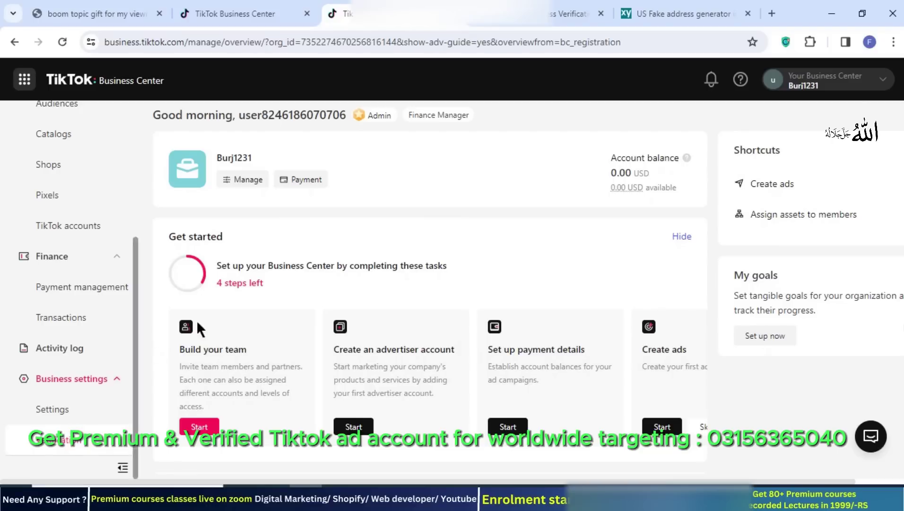
scroll(200, 318, "down", 5)
scroll(200, 319, "up", 5)
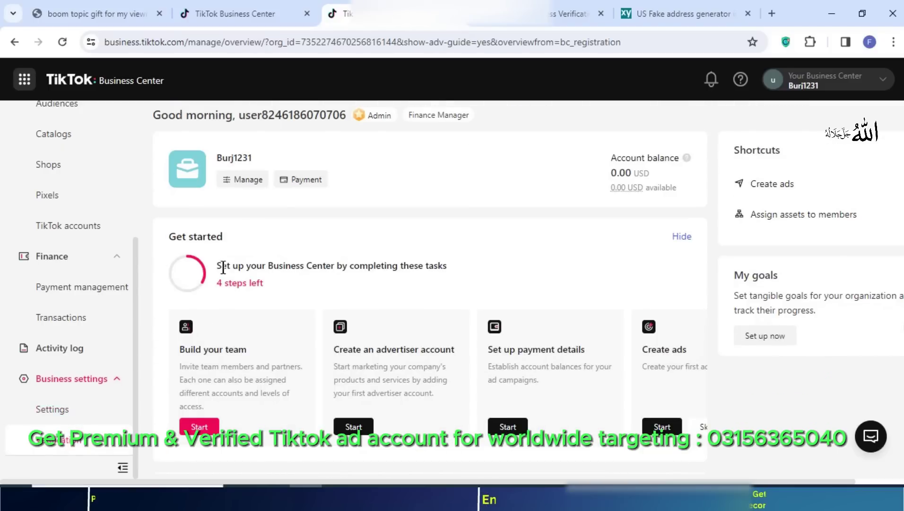
scroll(223, 267, "down", 5)
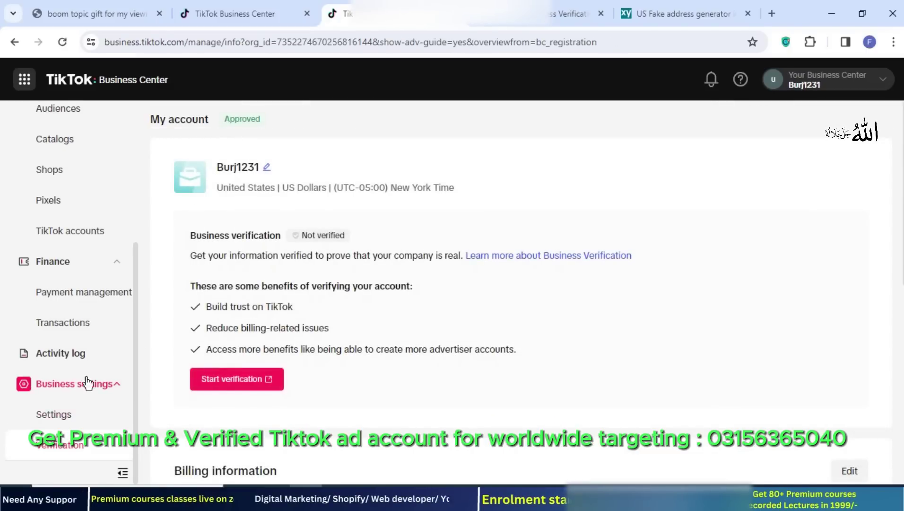
double_click(246, 119)
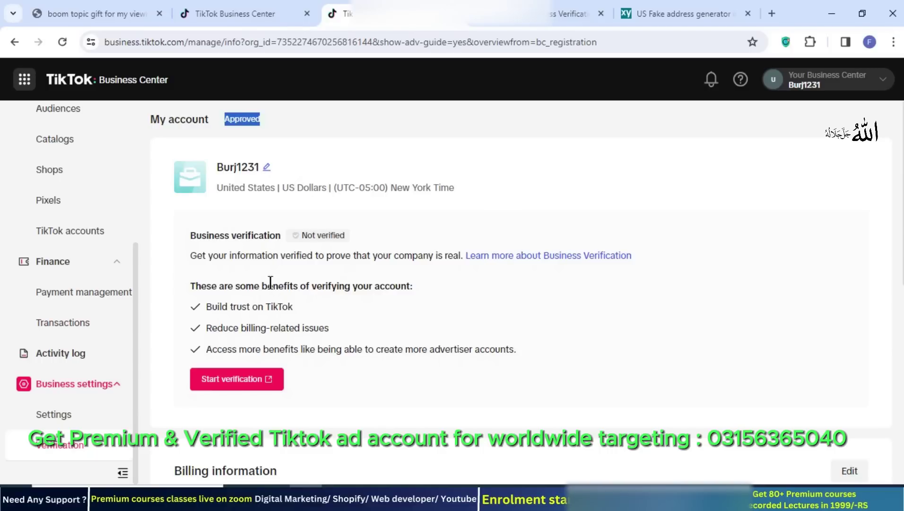
scroll(99, 284, "up", 5)
left_click(97, 13)
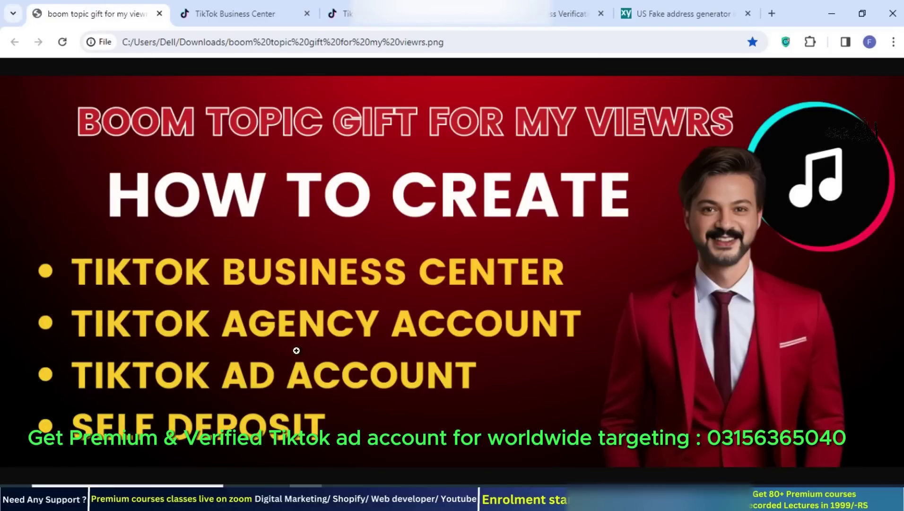
left_click(277, 7)
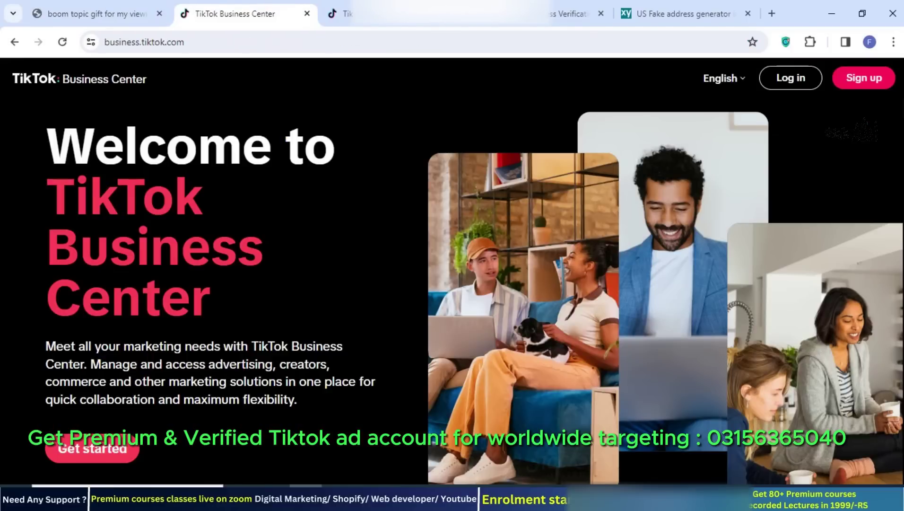
left_click(341, 13)
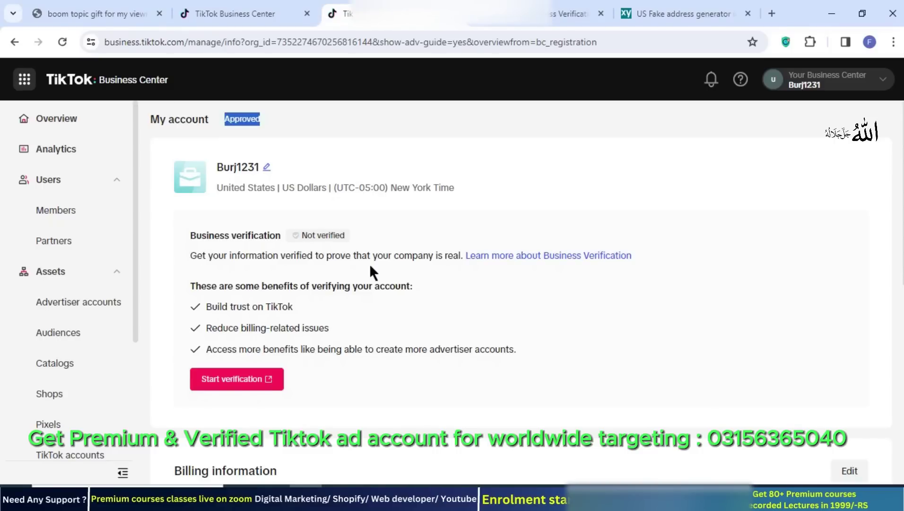
left_click(263, 123)
Step: Open the advertiser accounts page and start an access request for an existing account with Admin permission
left_click(75, 308)
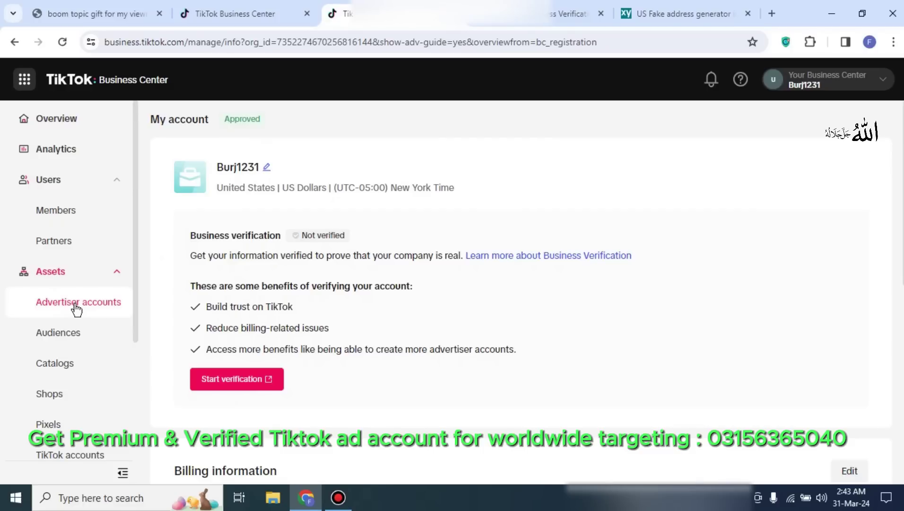
left_click(75, 308)
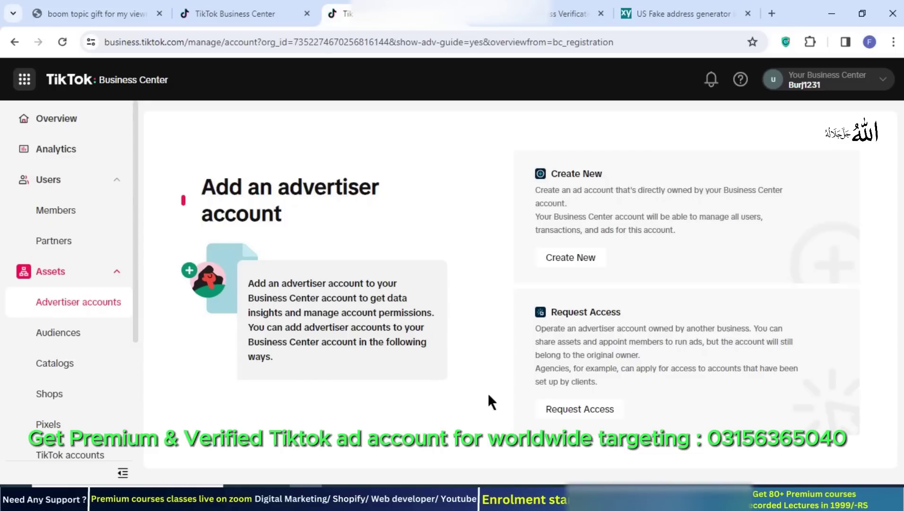
left_click(563, 409)
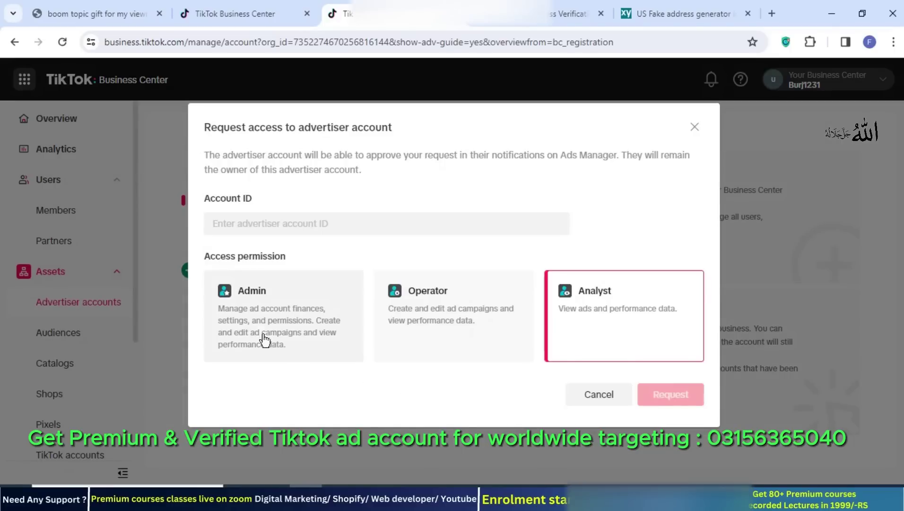
left_click(254, 324)
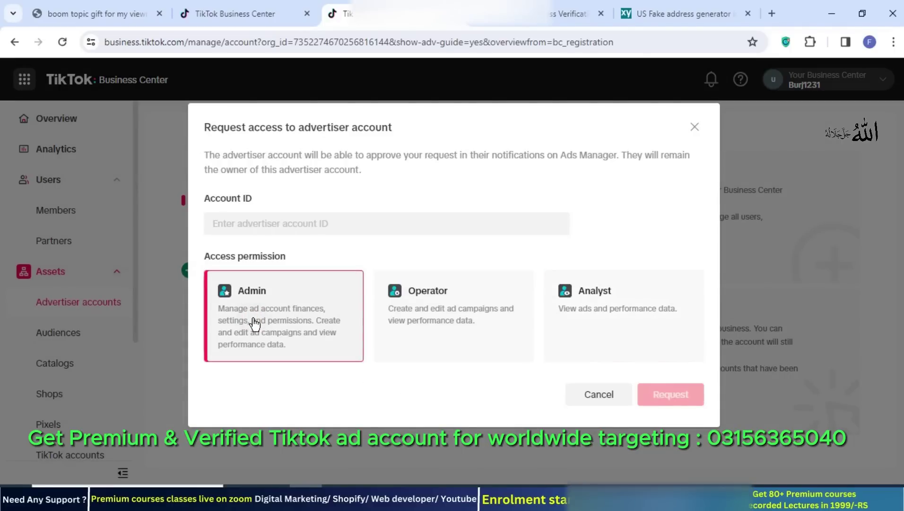
Step: Copy the EMIRATES ELEGANCEshopify account ID from the AQUAHERU,LLC Business Center, enter it in the access request, and send the request
left_click(253, 221)
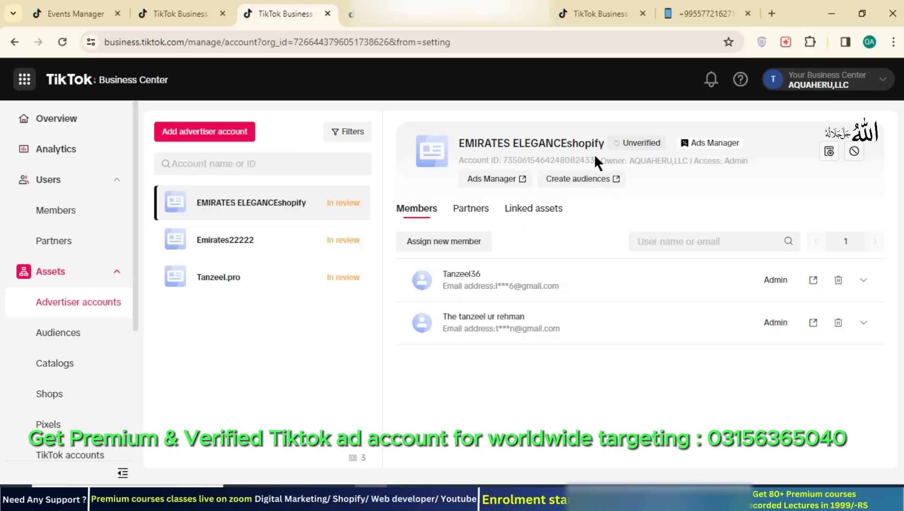
left_click_drag(595, 160, 505, 160)
key("ctrl+c")
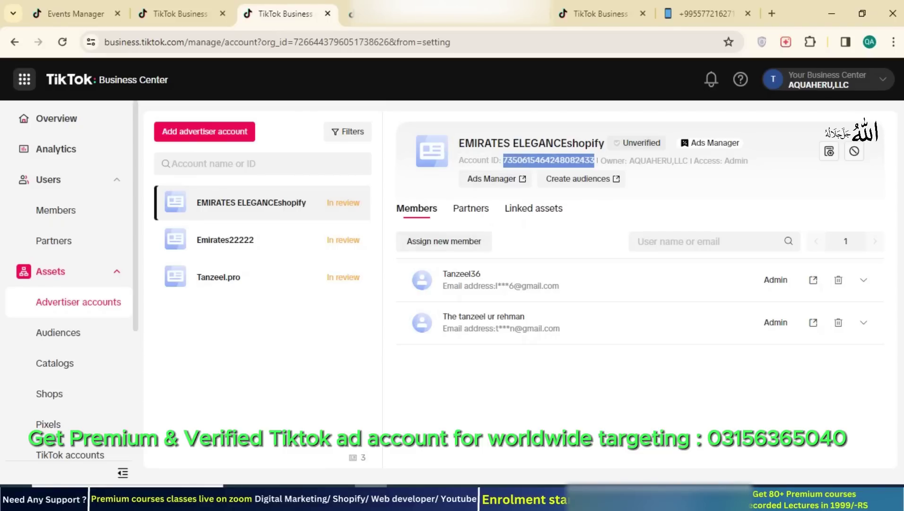
left_click(402, 501)
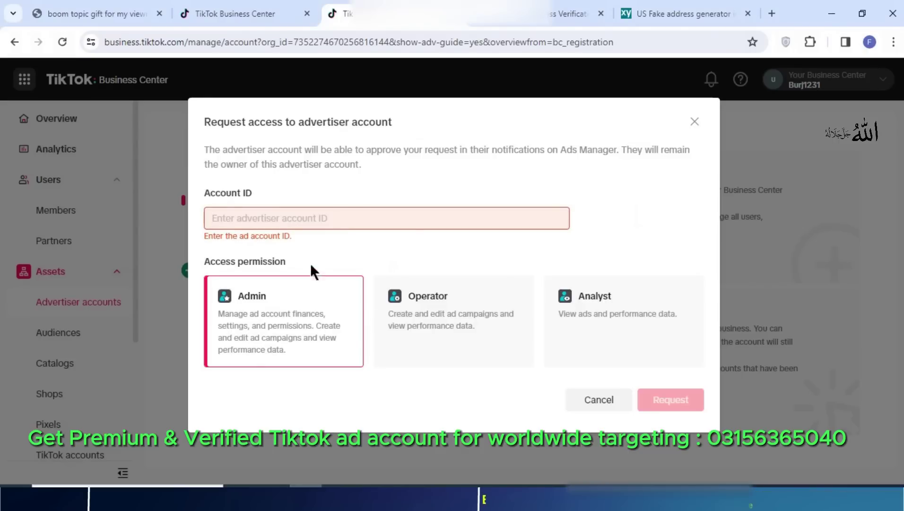
key("ctrl+v")
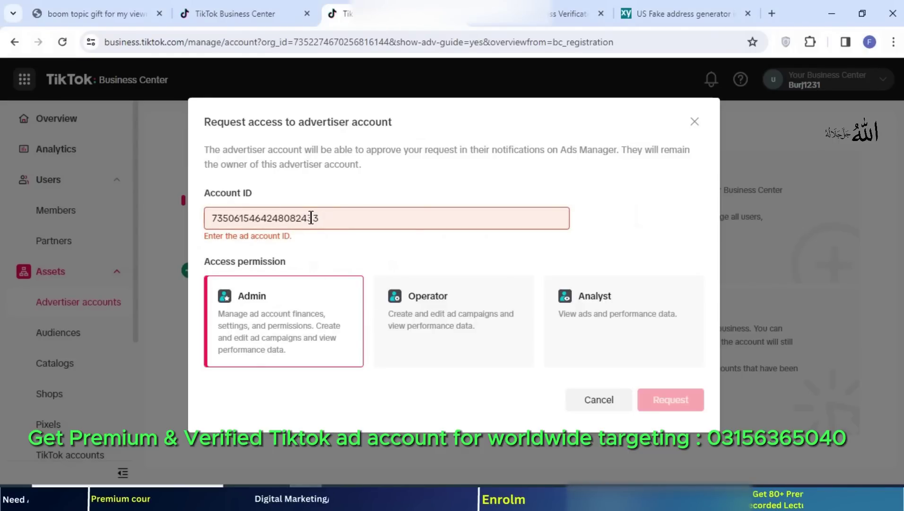
left_click(354, 245)
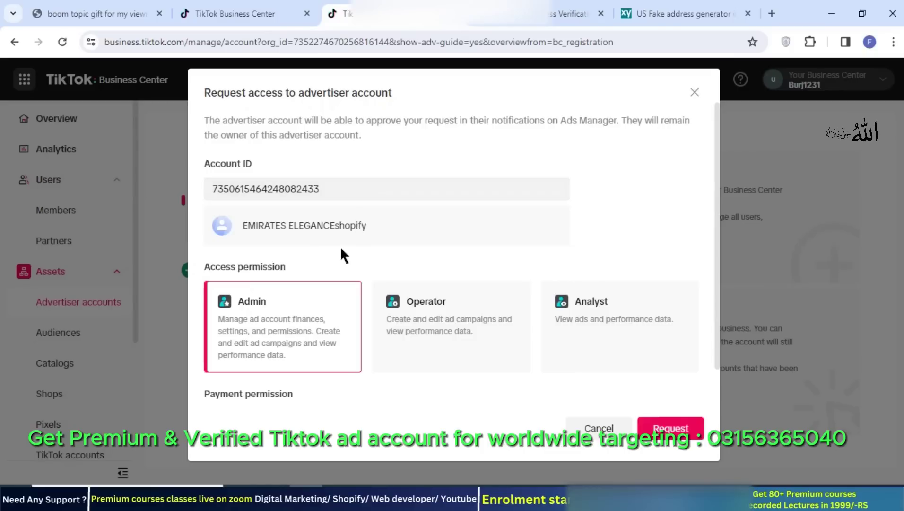
left_click(675, 430)
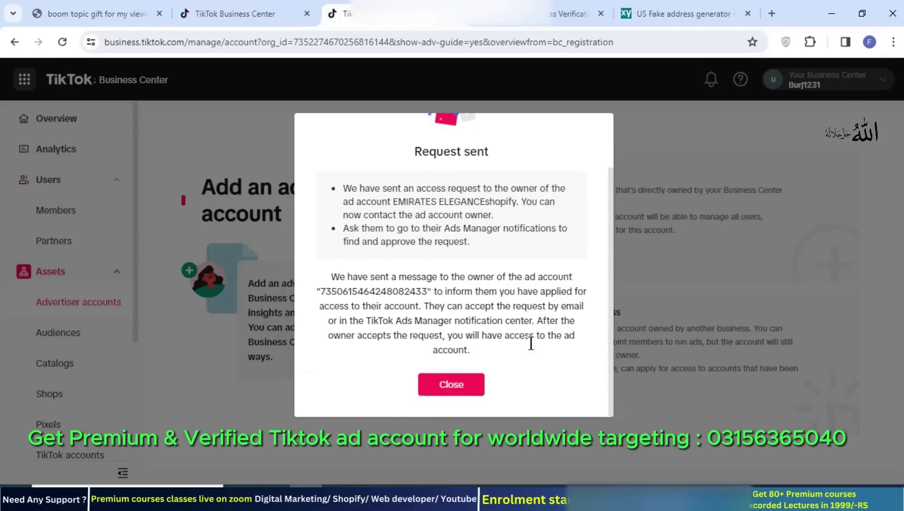
left_click(448, 383)
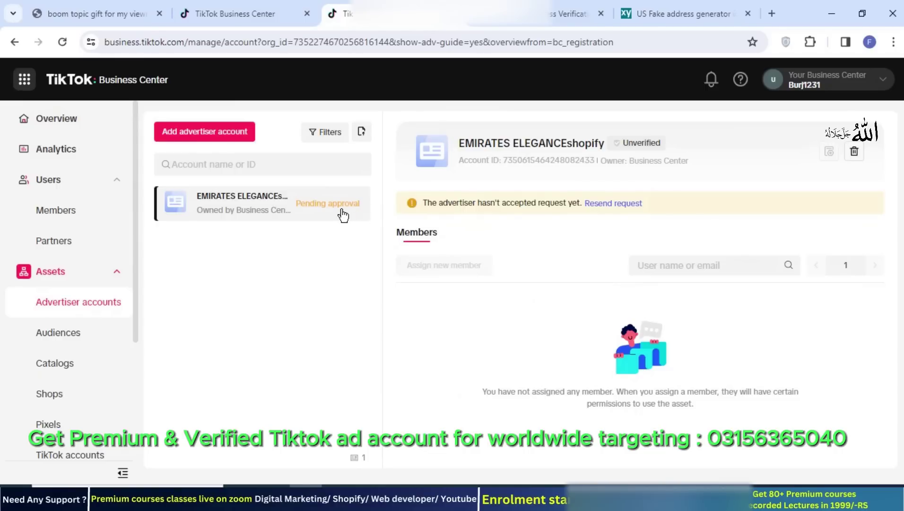
Step: Copy the invitation link of the pending EMIRATES ELEGANCEshopify access request without resending the notification
left_click(607, 204)
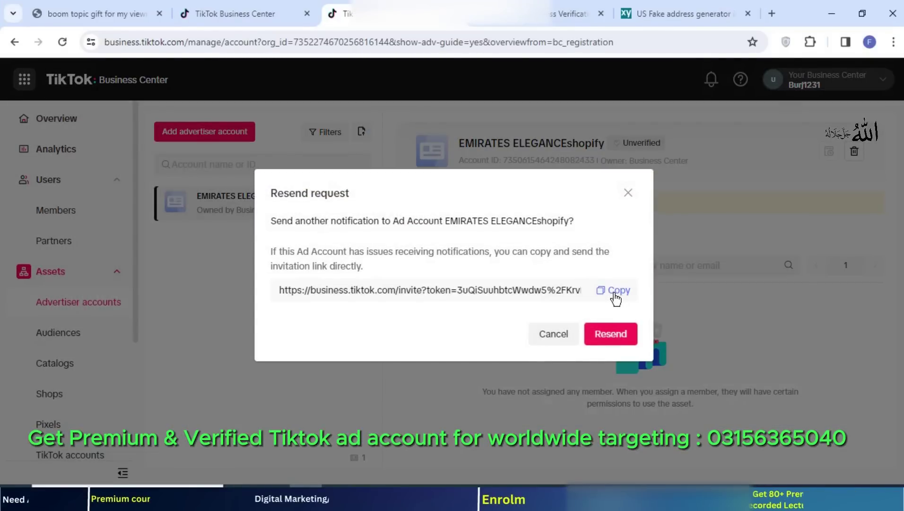
left_click(614, 294)
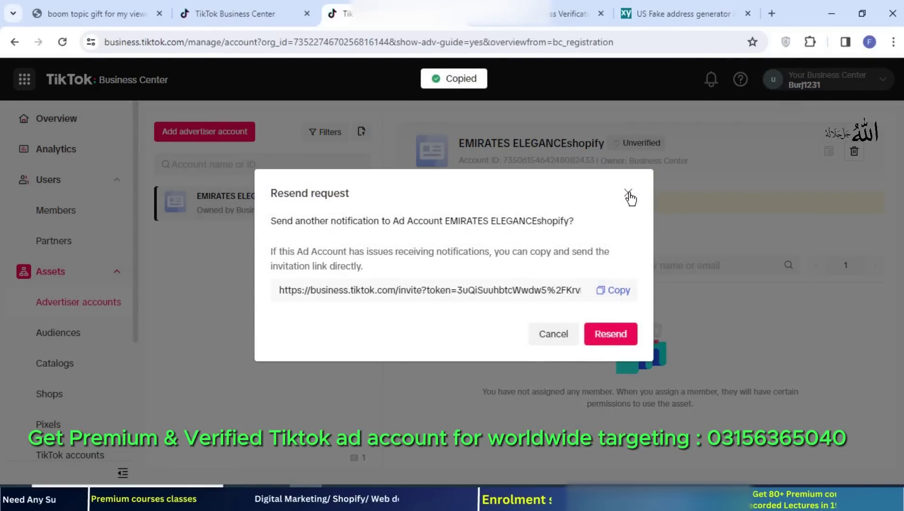
left_click(628, 192)
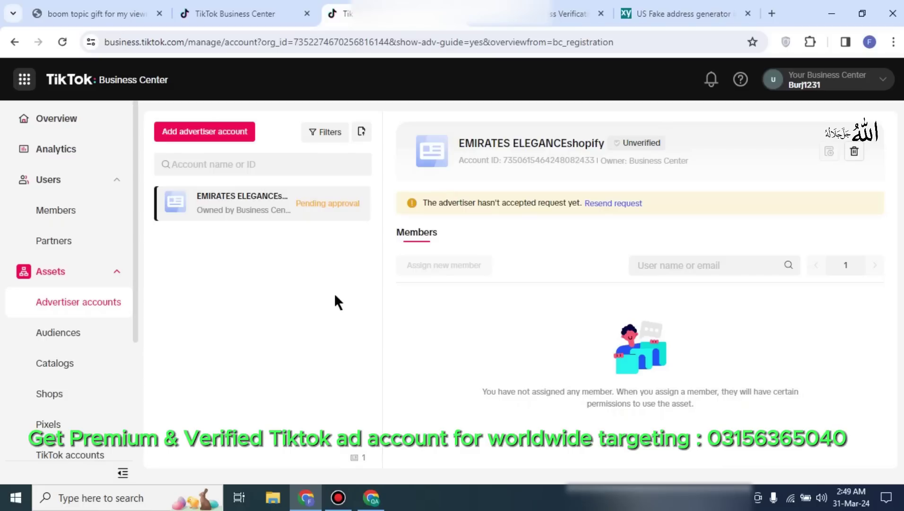
Step: Open the presenter's YouTube channel videos page in a new tab and browse the uploaded tutorials
left_click(773, 12)
left_click(425, 292)
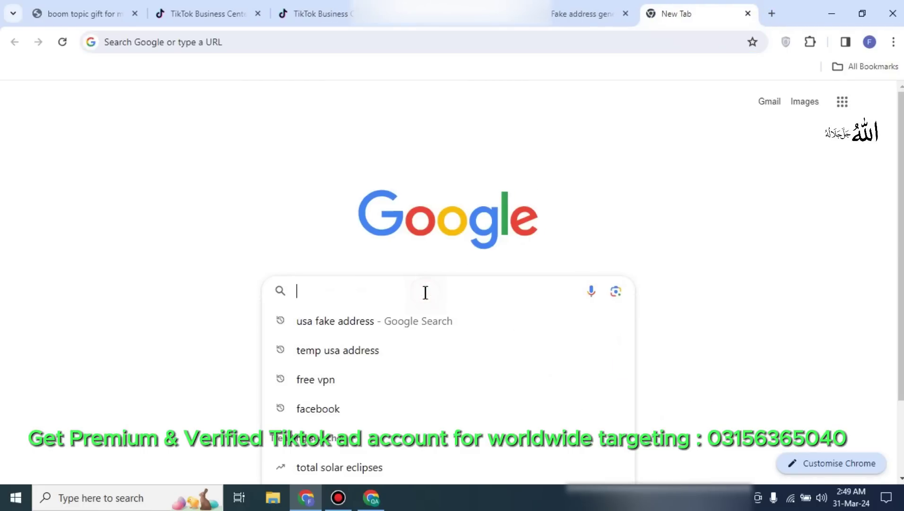
type("deos")
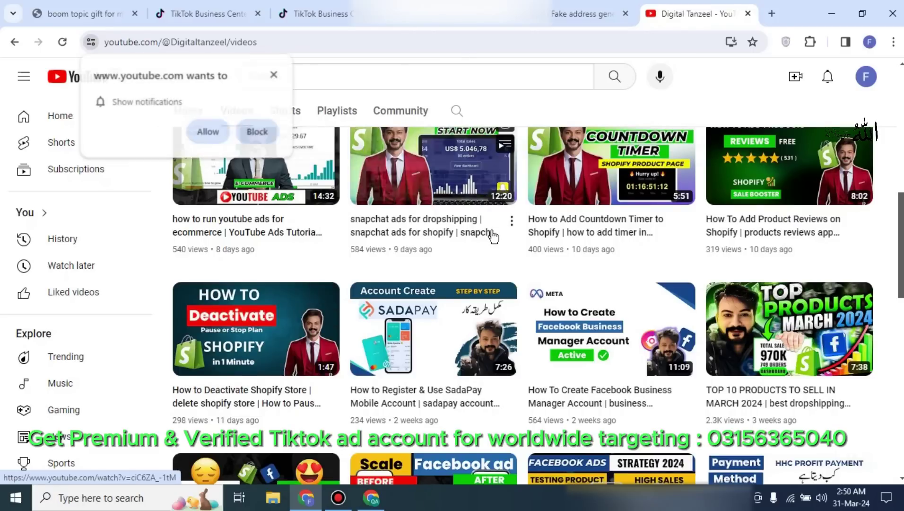
scroll(493, 237, "down", 1)
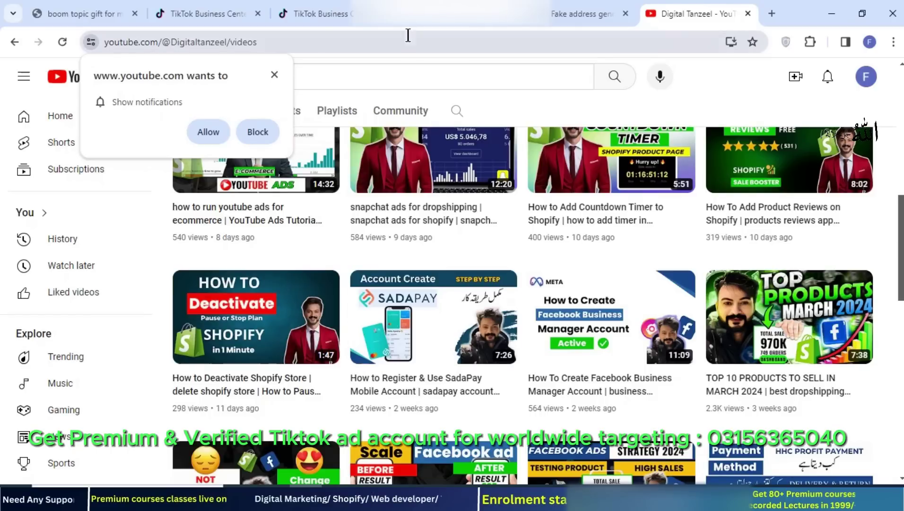
Step: Look over the Business Center welcome page, the topic image and the asset sections beside the advertiser accounts list
left_click(341, 9)
left_click(238, 9)
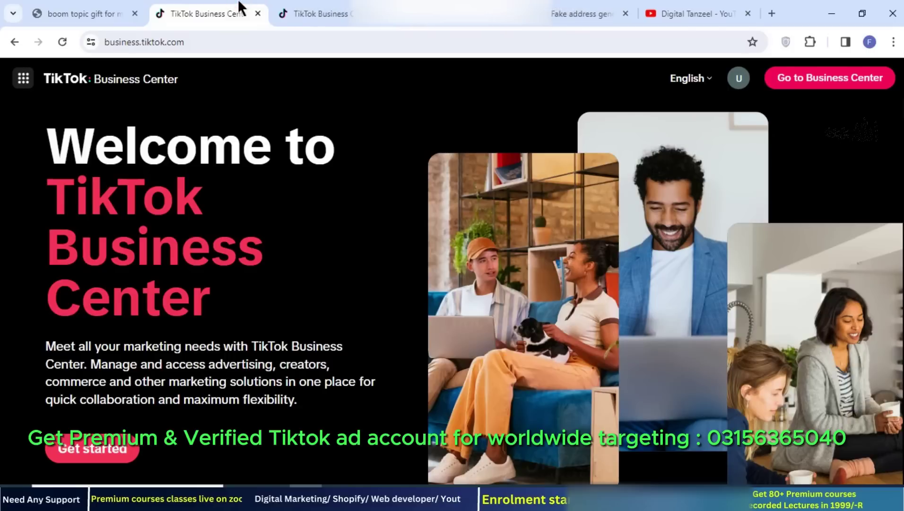
left_click(295, 6)
left_click(91, 10)
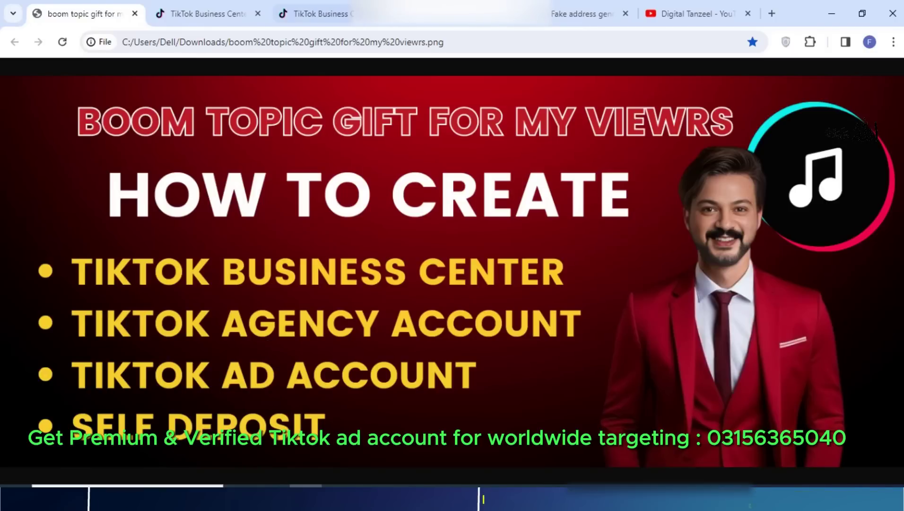
left_click(314, 14)
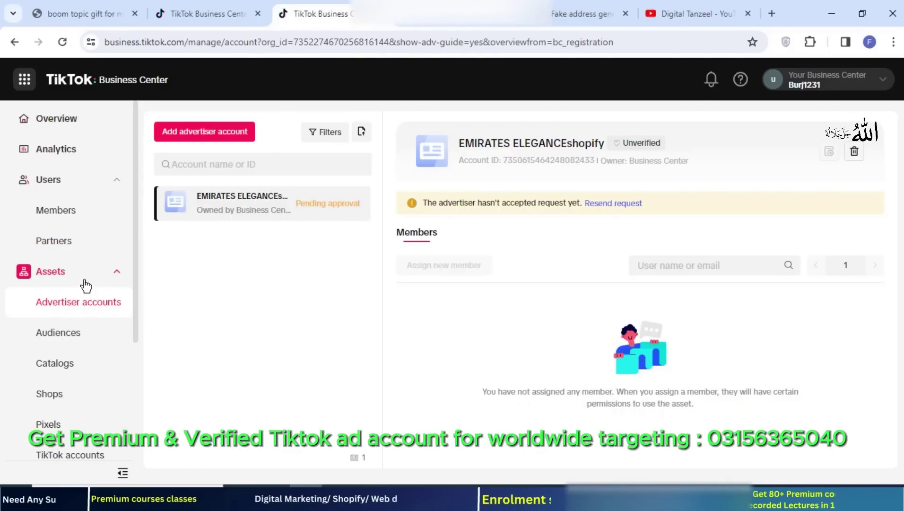
scroll(82, 285, "down", 3)
scroll(83, 285, "up", 3)
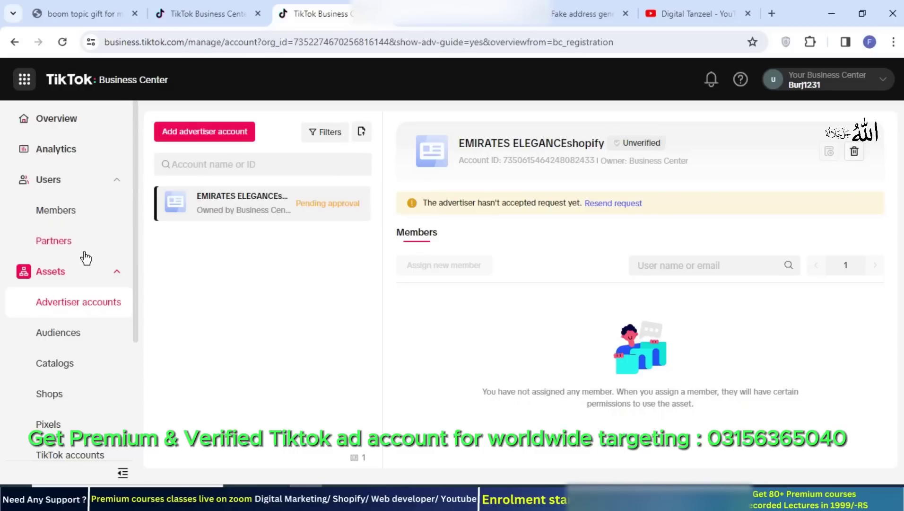
scroll(85, 258, "down", 2)
scroll(85, 256, "up", 2)
left_click(211, 134)
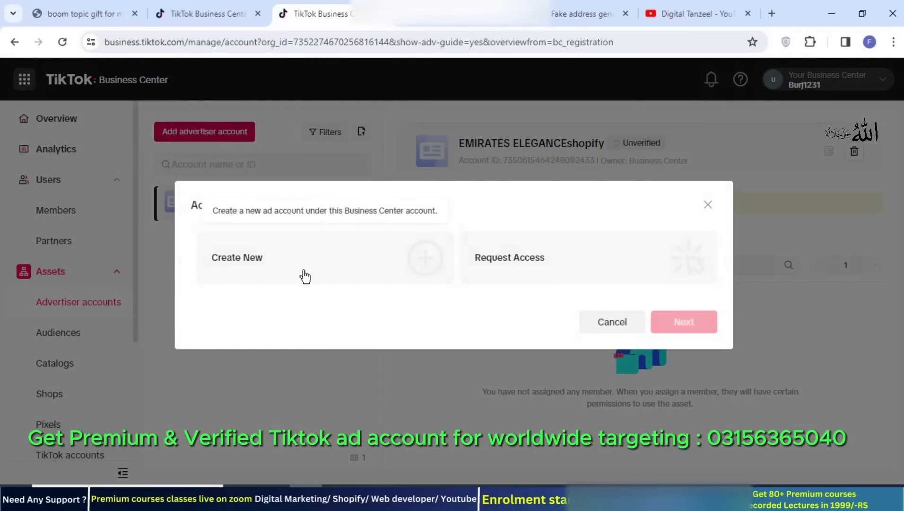
left_click(429, 276)
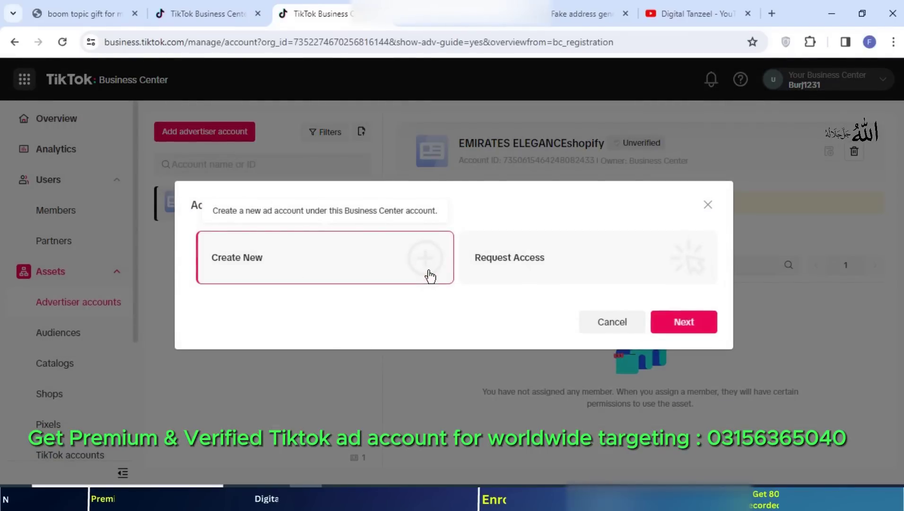
left_click(673, 322)
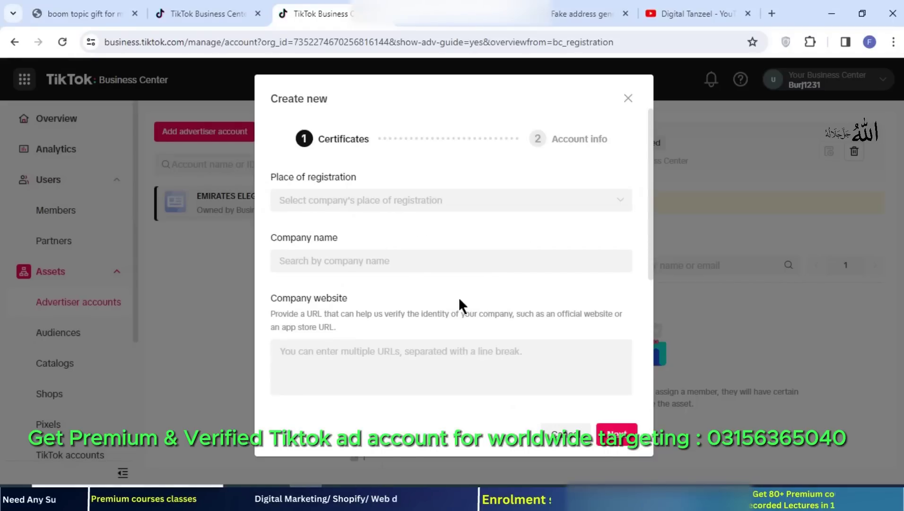
left_click(388, 200)
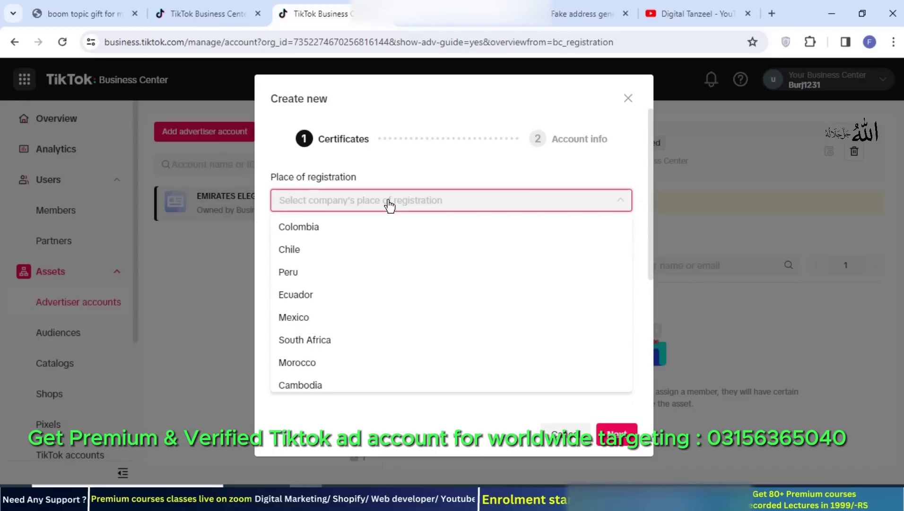
left_click(434, 154)
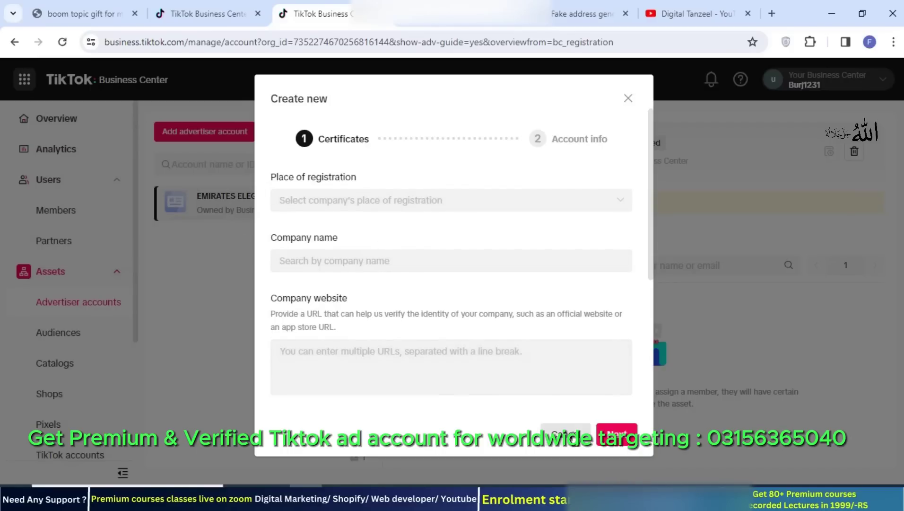
left_click(571, 431)
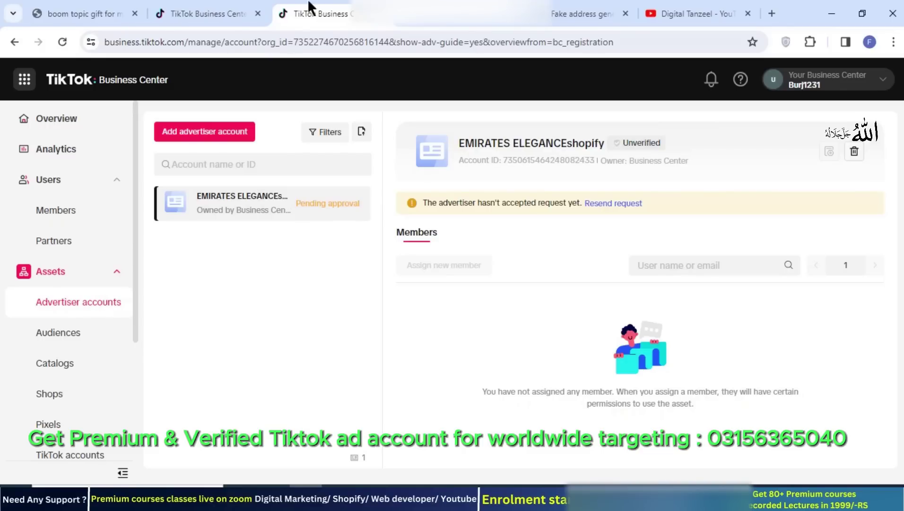
left_click(76, 9)
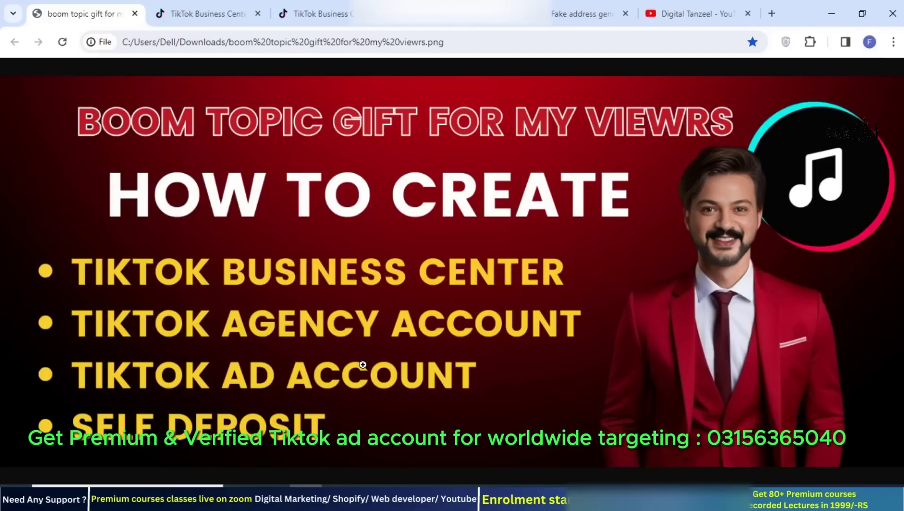
left_click(316, 13)
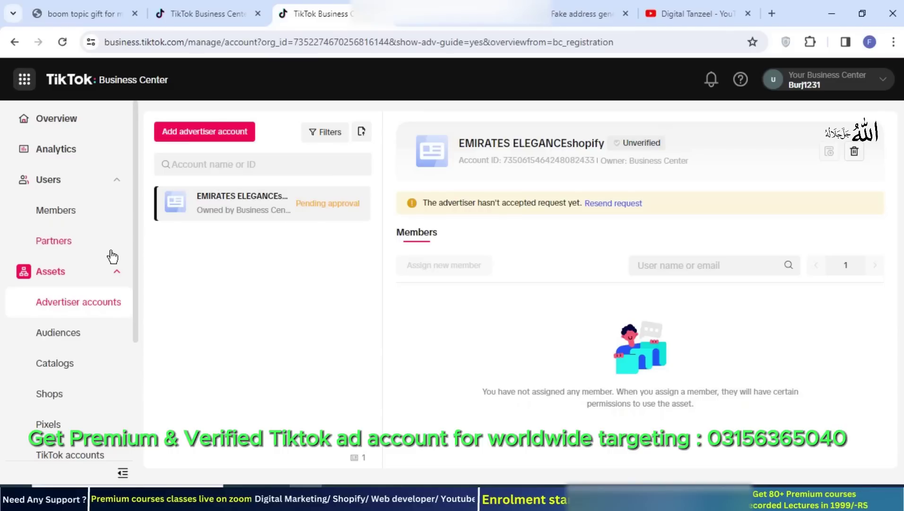
Step: Start creating a new advertiser account and set the company's place of registration to United States
left_click(200, 136)
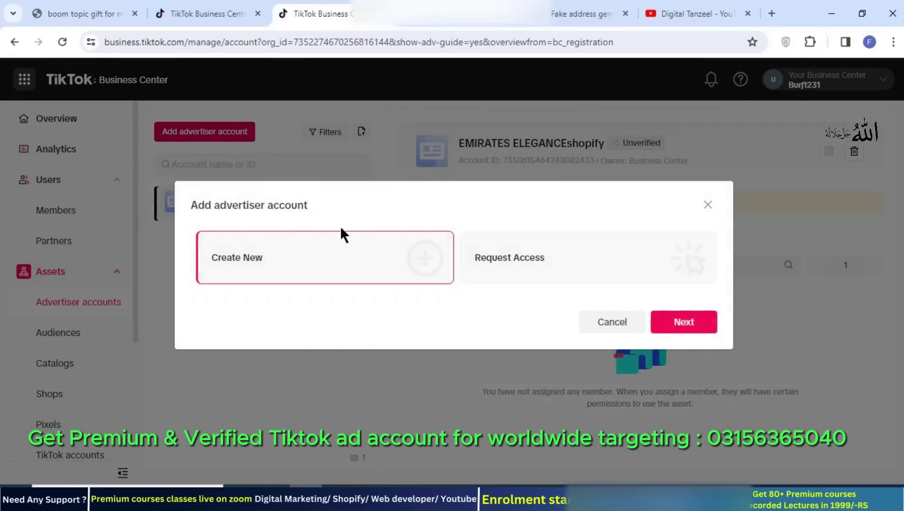
left_click(423, 258)
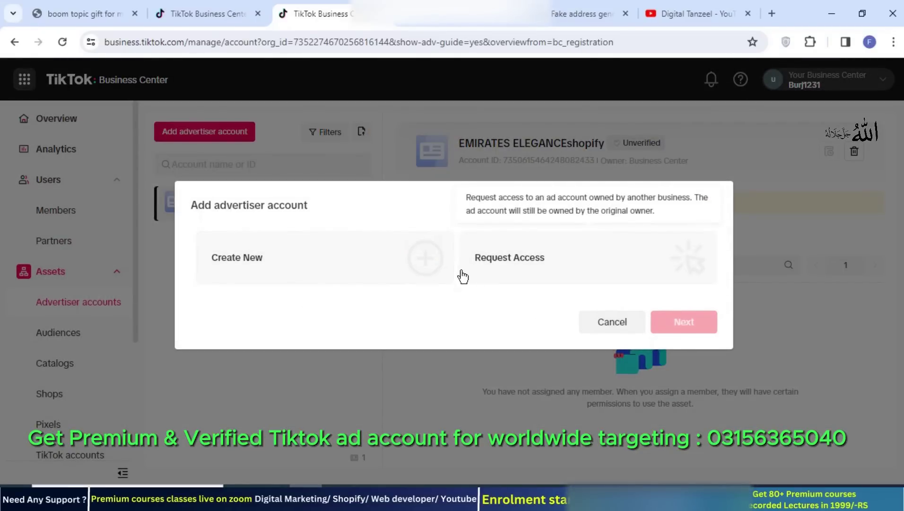
left_click(413, 257)
left_click(691, 326)
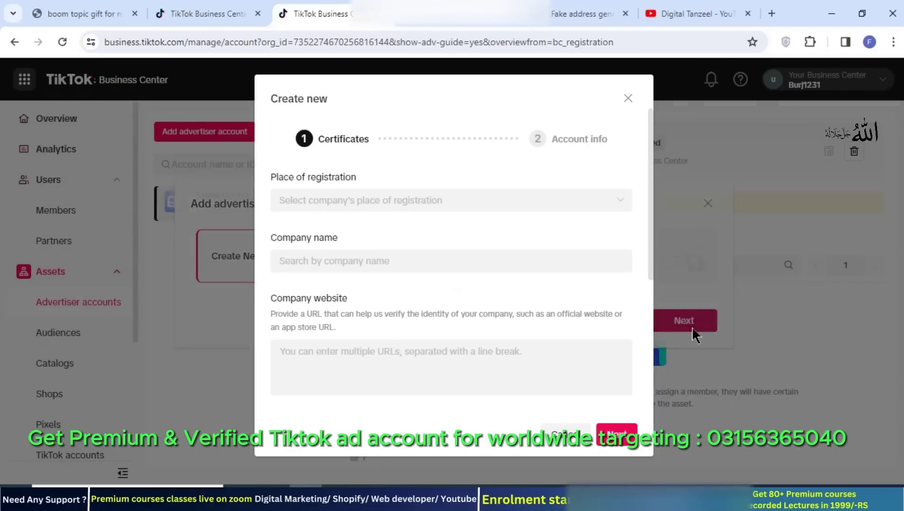
left_click(421, 202)
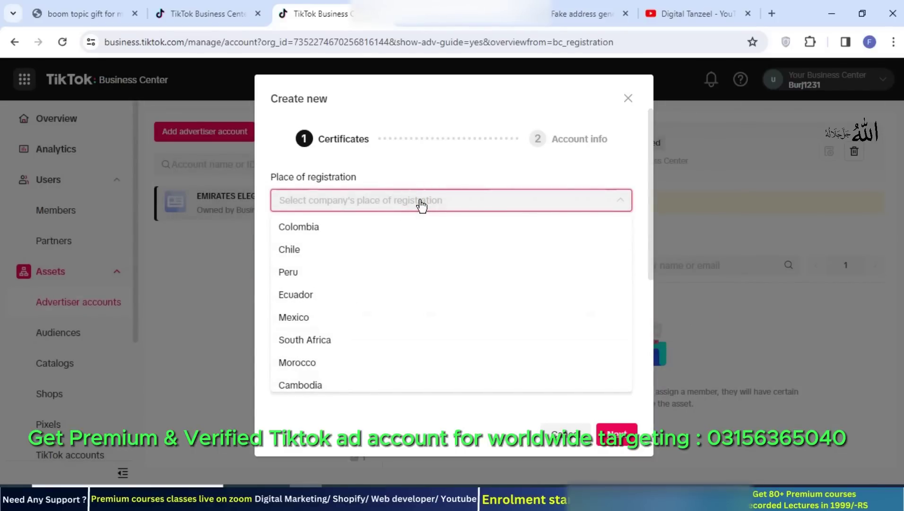
type("Unite")
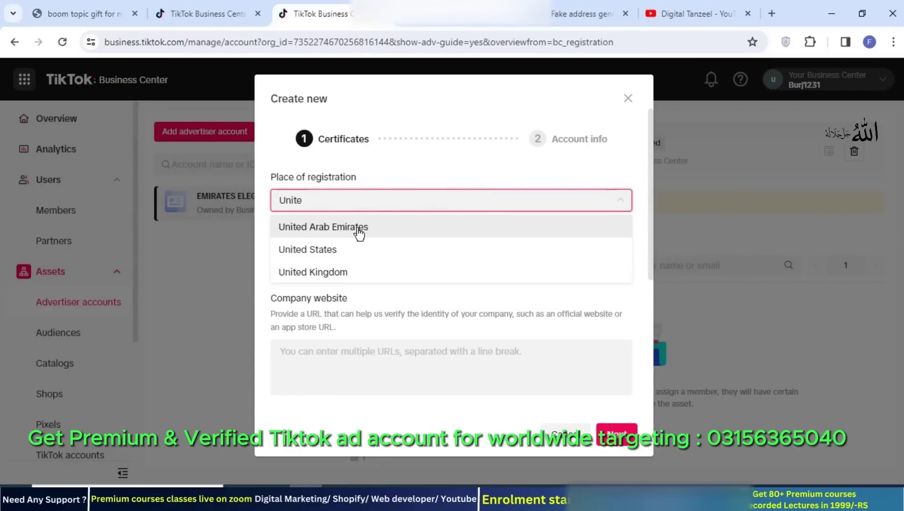
left_click(343, 250)
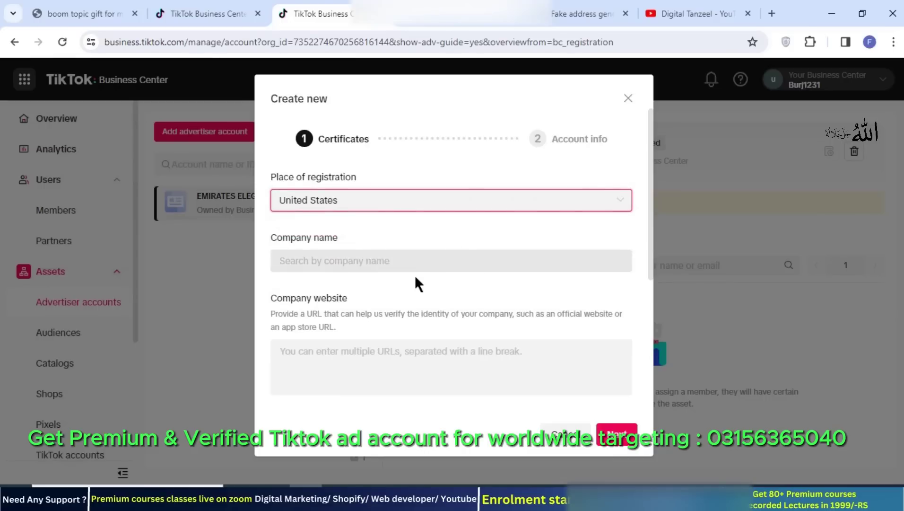
Step: Enter Burj1221 as the company name and look it up in the list of companies
left_click(409, 261)
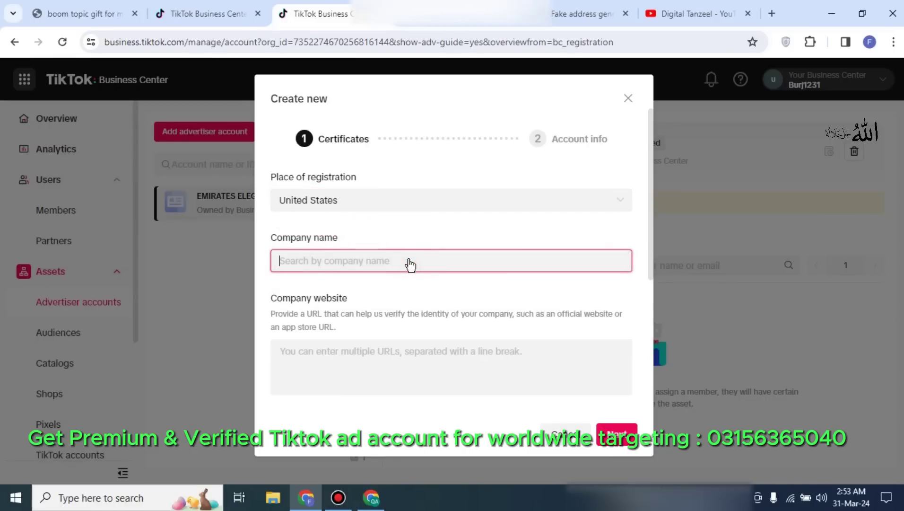
type("Bur")
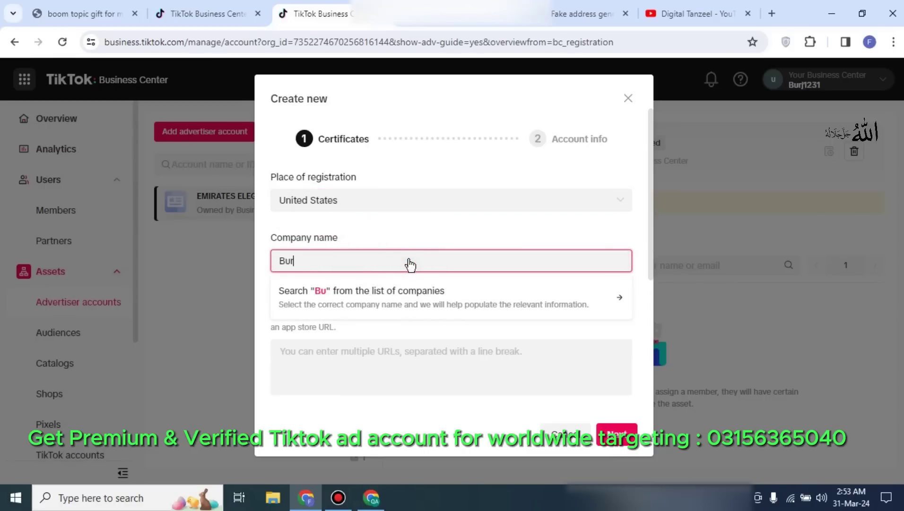
type("j1221")
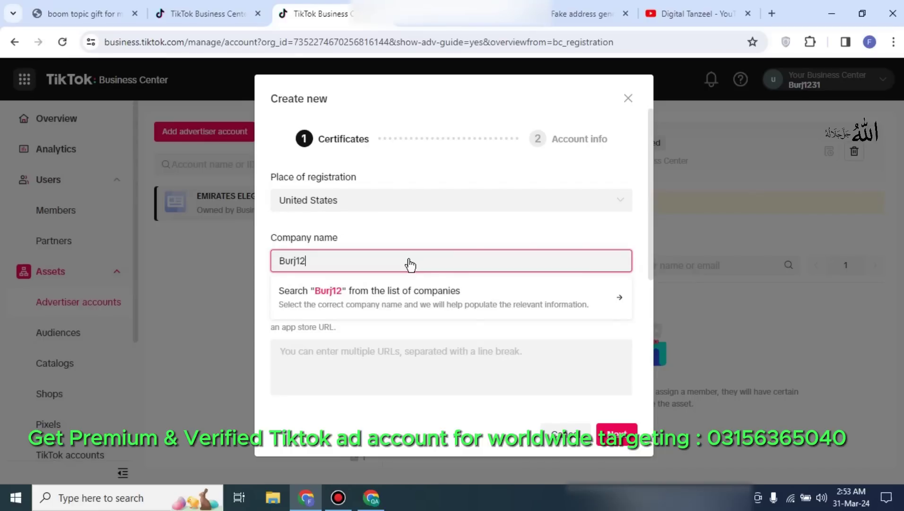
left_click(533, 298)
Step: Add samaraslush.myshopify.com as the company website and continue to the account info stage
left_click(473, 357)
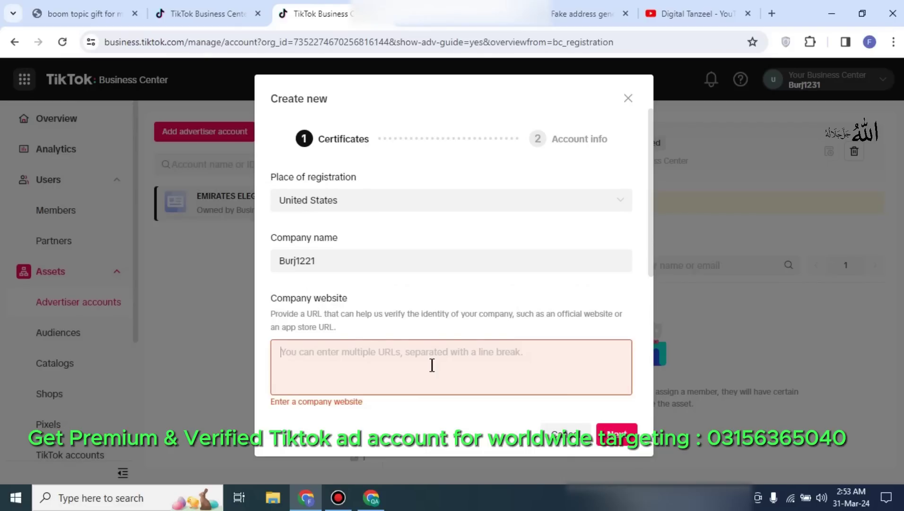
type("sama")
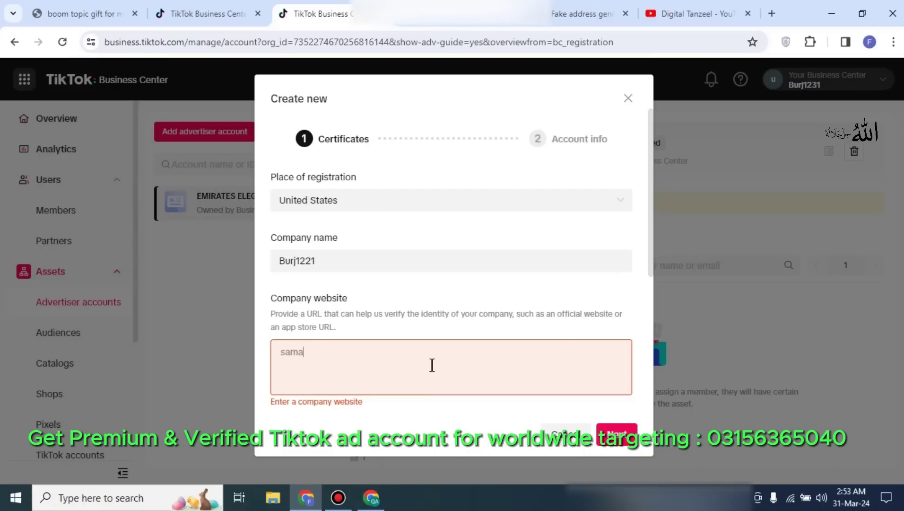
type("raslush.mysh")
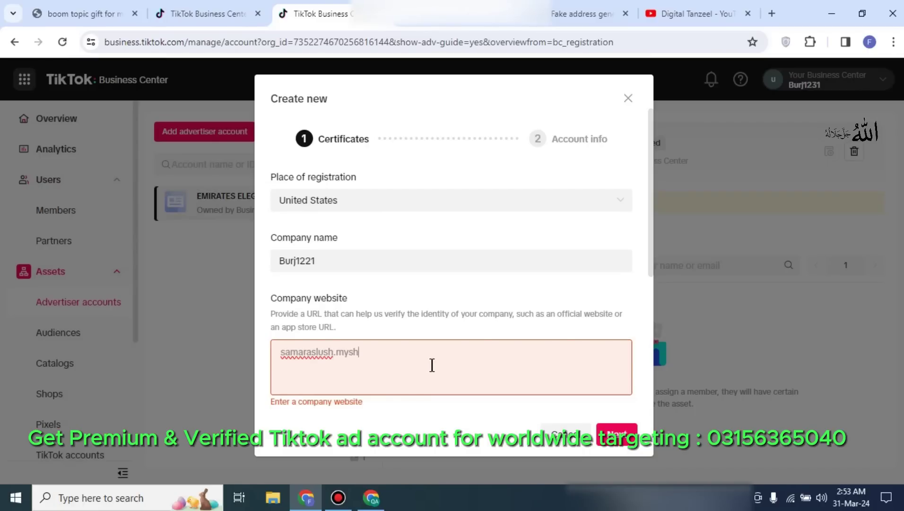
type("opify.com")
left_click(449, 424)
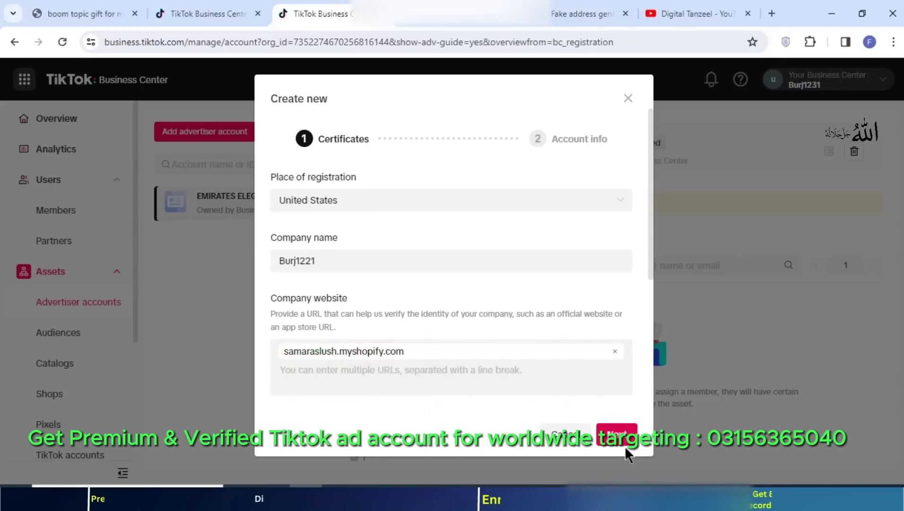
left_click(622, 442)
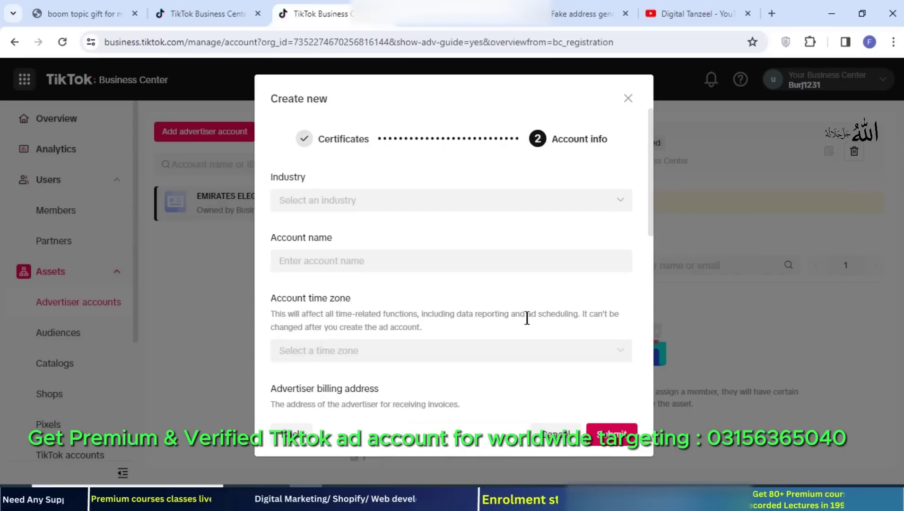
Step: Set the industry to E-commerce / Electrical Appliances and name the advertiser account Burj Mart
left_click(543, 203)
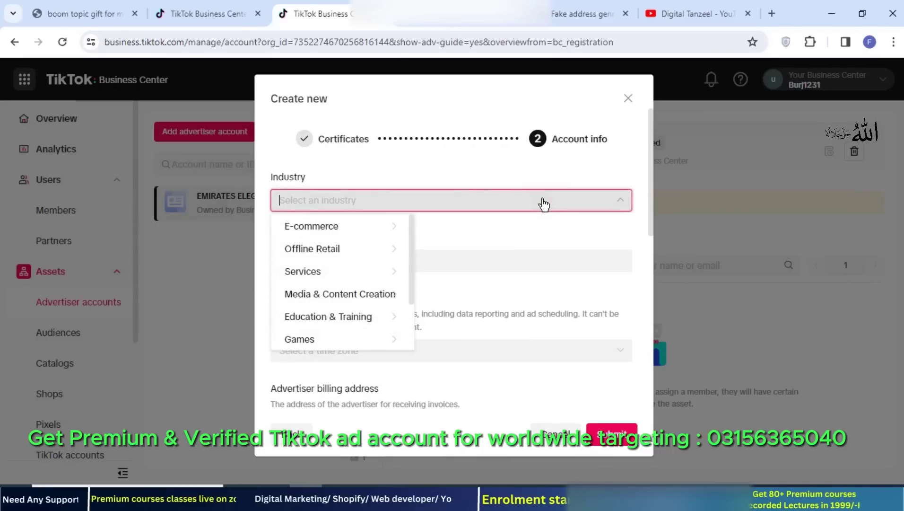
left_click(401, 235)
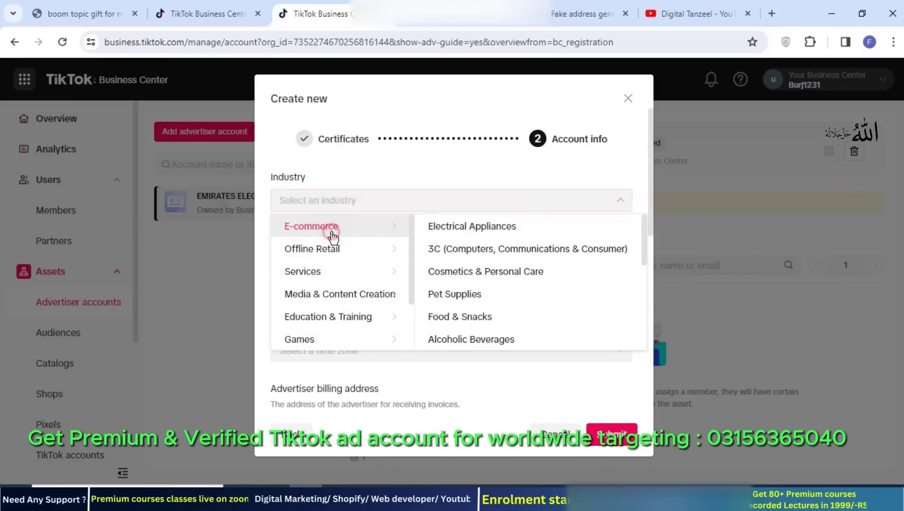
left_click(461, 228)
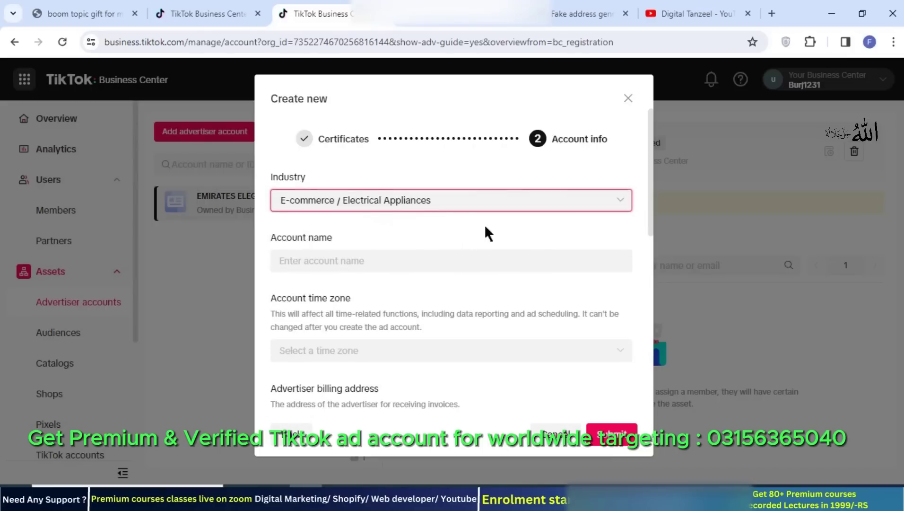
left_click(447, 263)
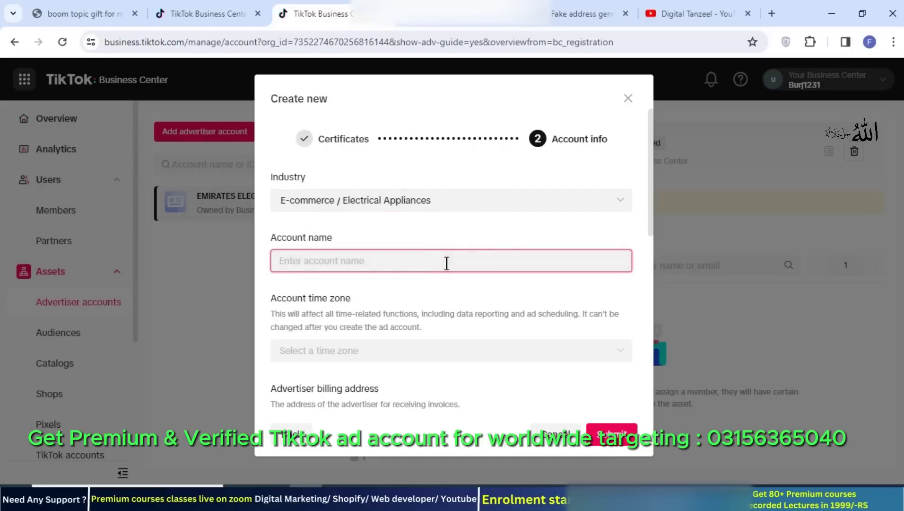
type("Burj")
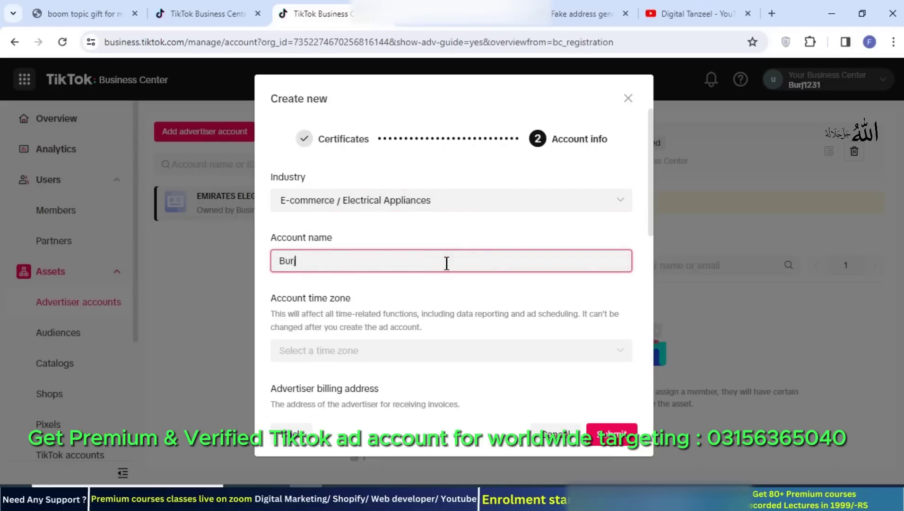
type(" Mart")
Step: Set the account time zone to (UTC-05:00) New York Time
scroll(501, 317, "down", 2)
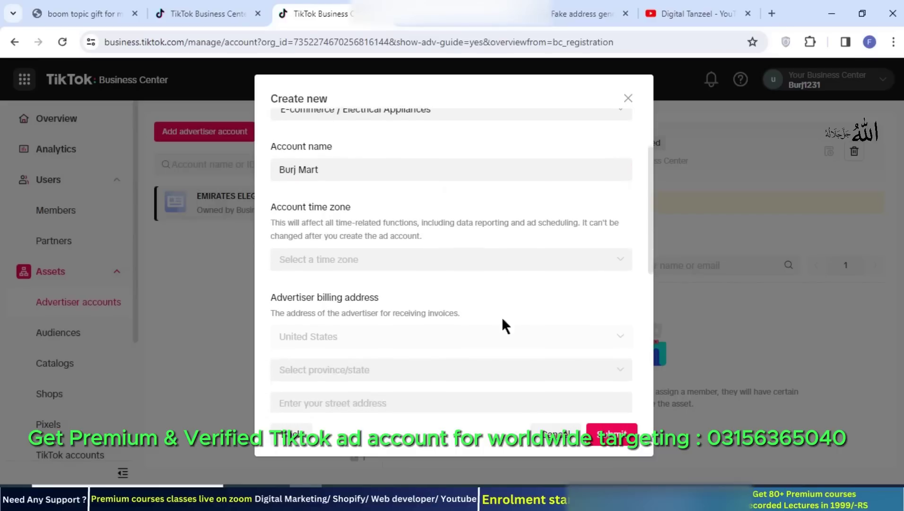
left_click(416, 258)
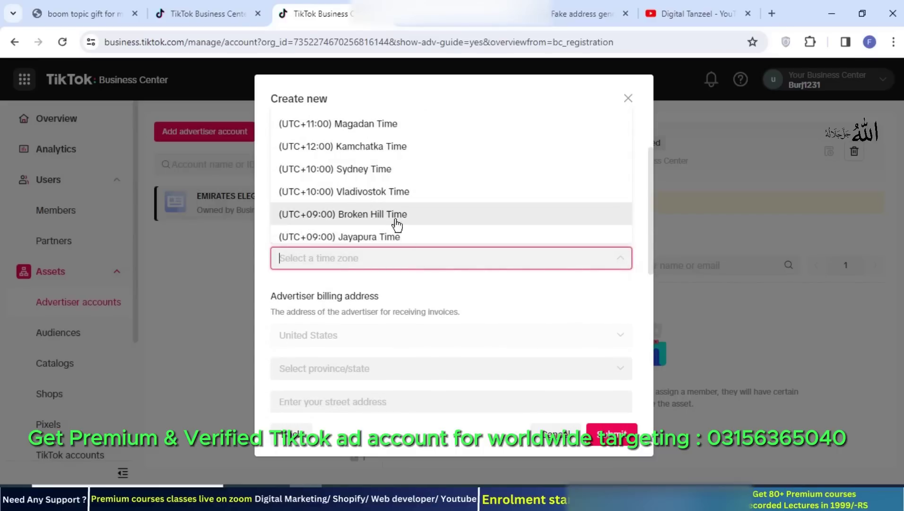
type("new")
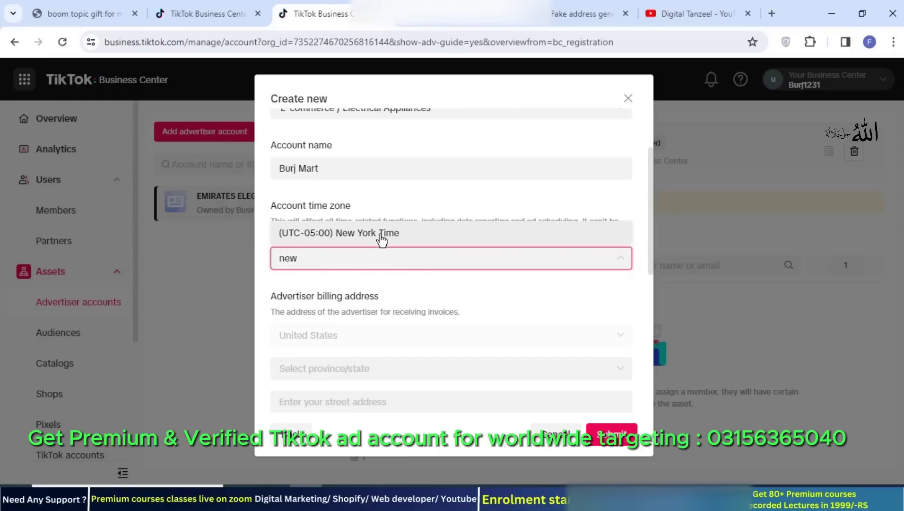
left_click(382, 240)
Step: Select New York as the state in the advertiser billing address
scroll(504, 326, "down", 2)
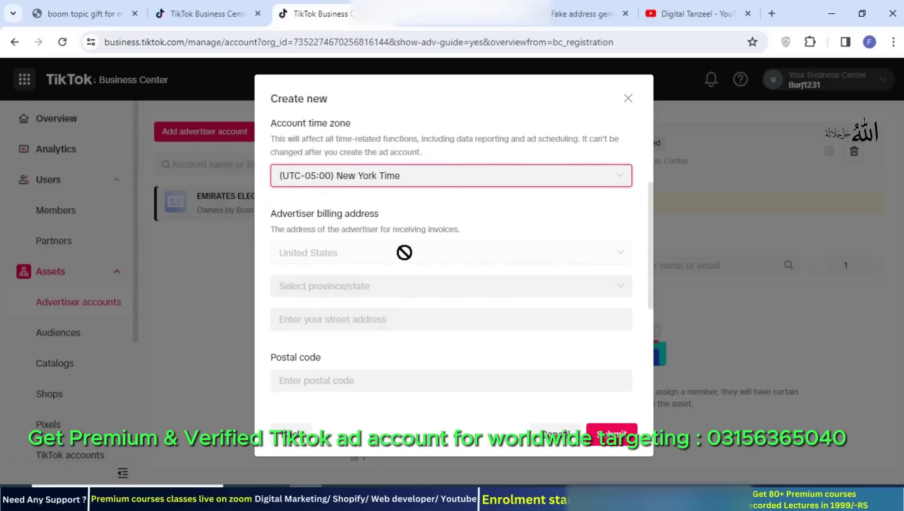
scroll(430, 263, "down", 2)
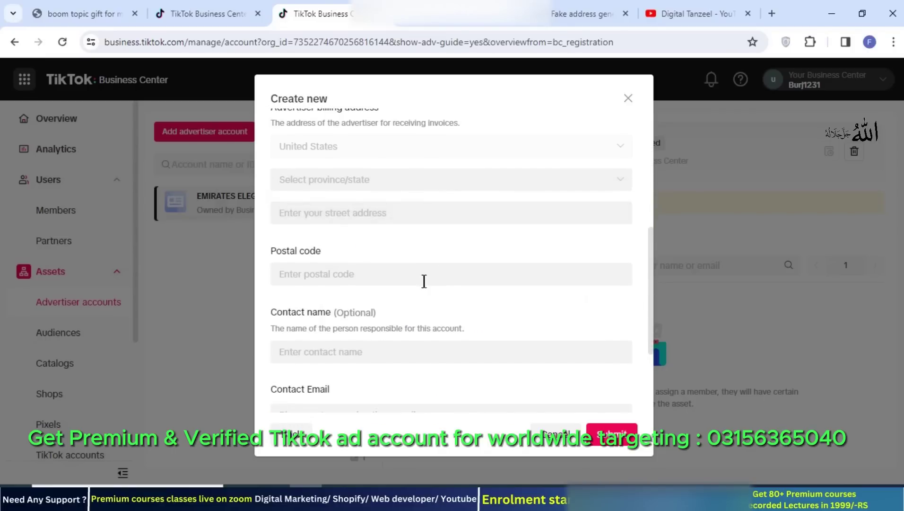
left_click(403, 189)
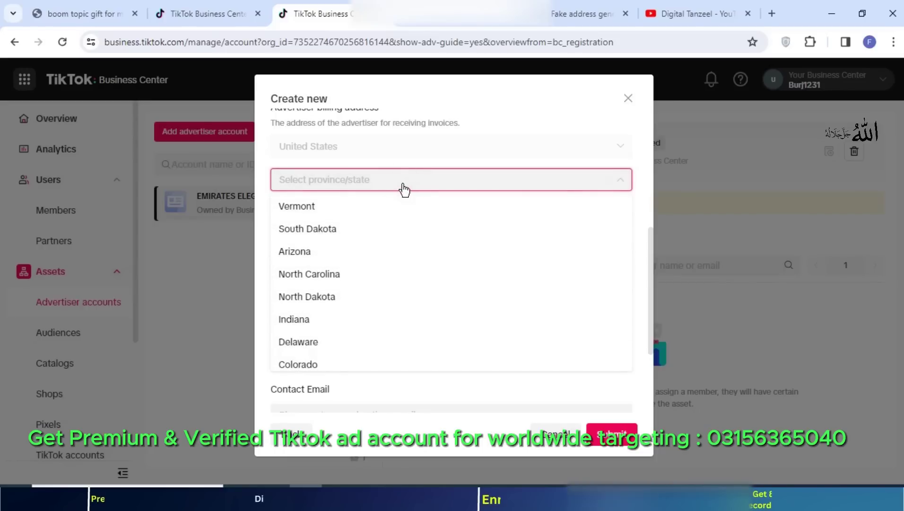
type("new")
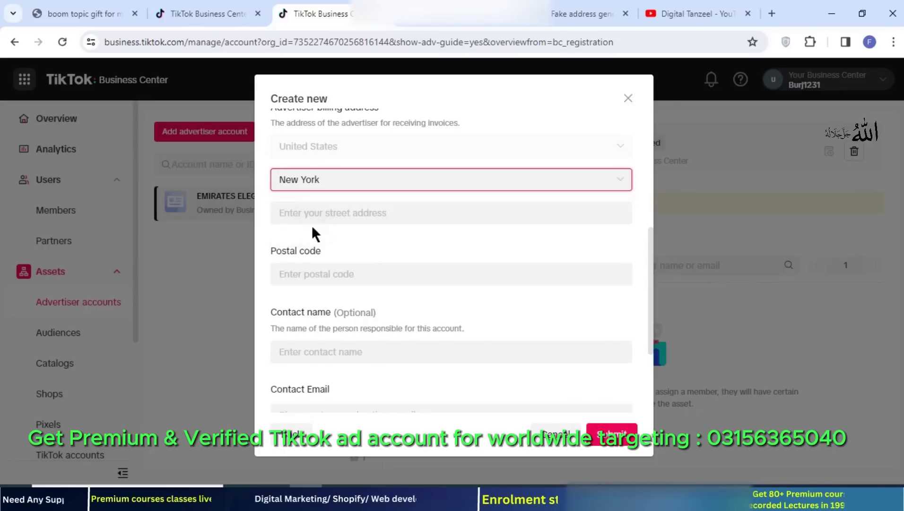
Step: Copy the generated street address from the US address generator page into the billing address's street field
left_click(372, 217)
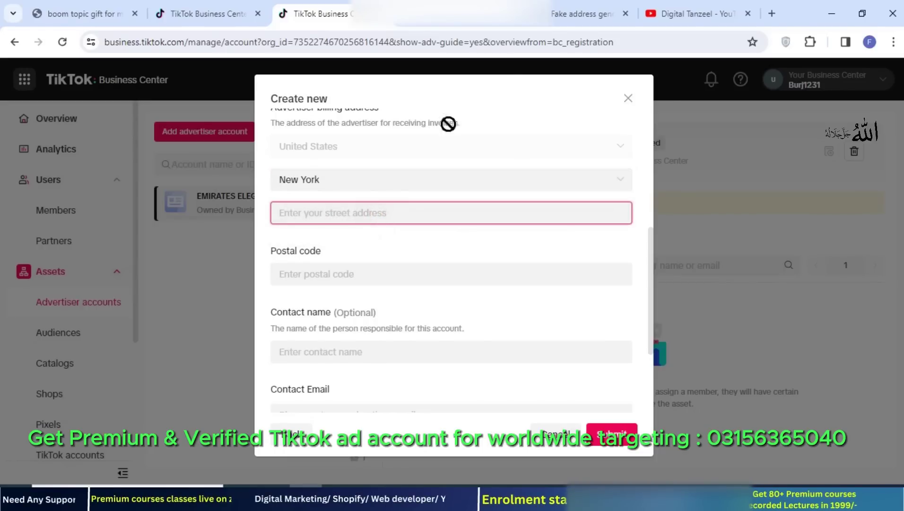
left_click(558, 12)
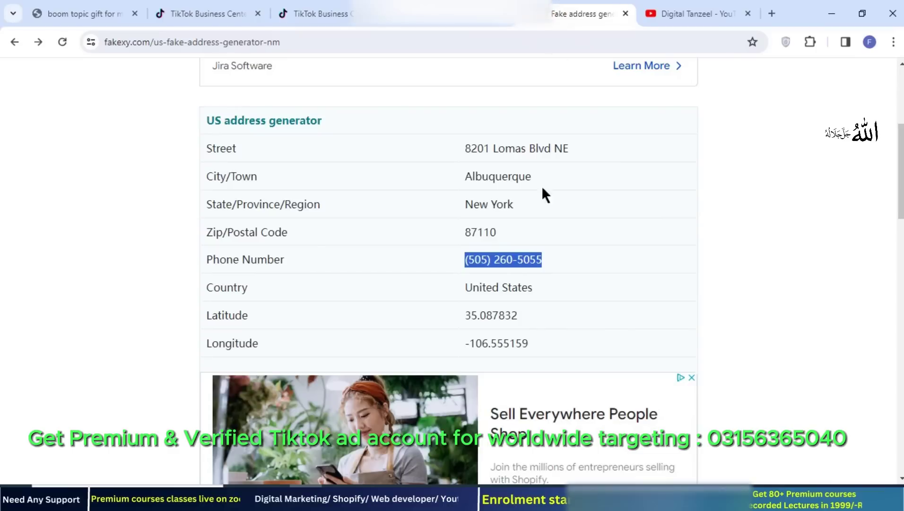
triple_click(513, 151)
key("ctrl+c")
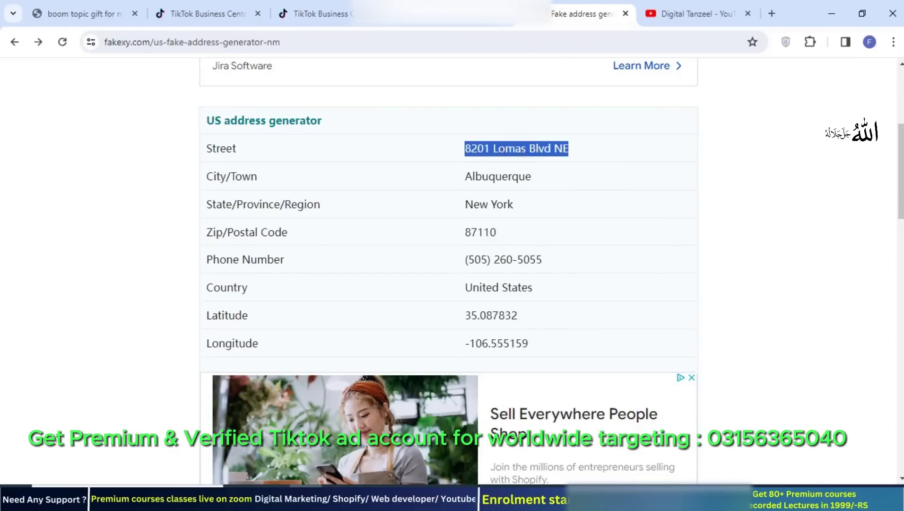
left_click(317, 13)
key("ctrl+v")
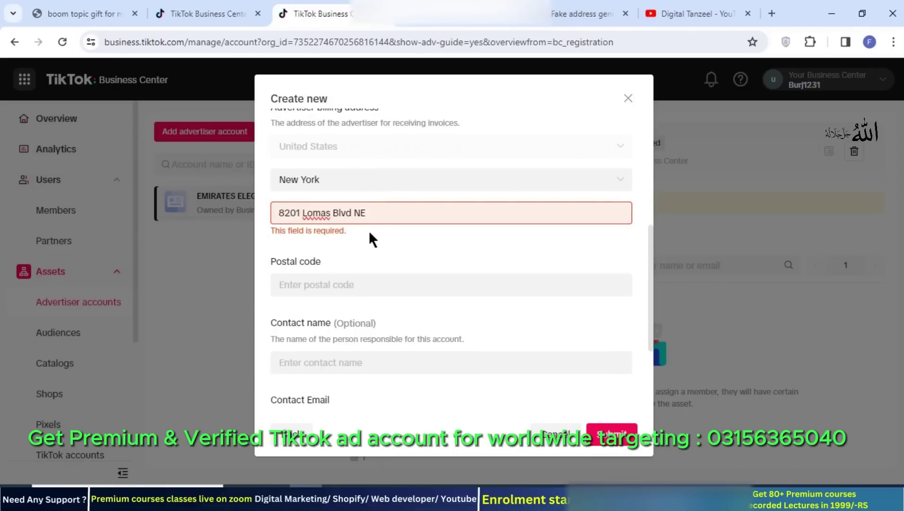
left_click(338, 498)
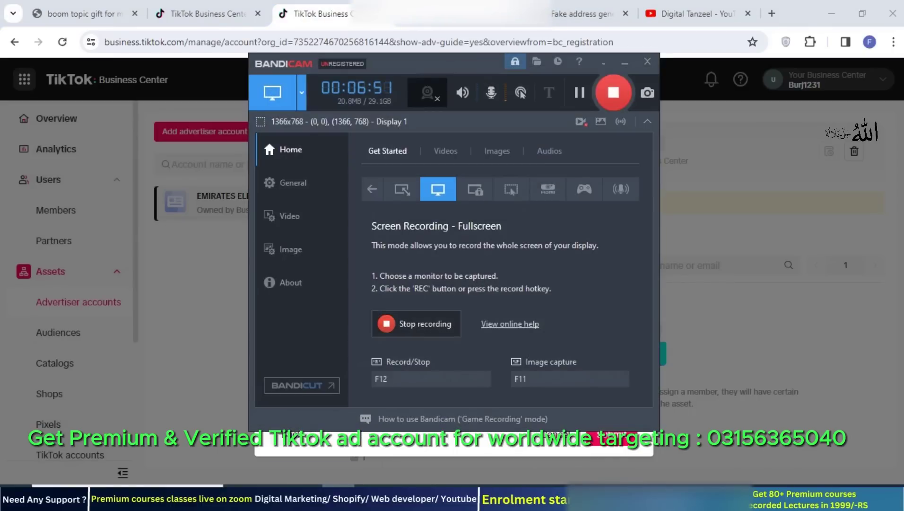
left_click(307, 497)
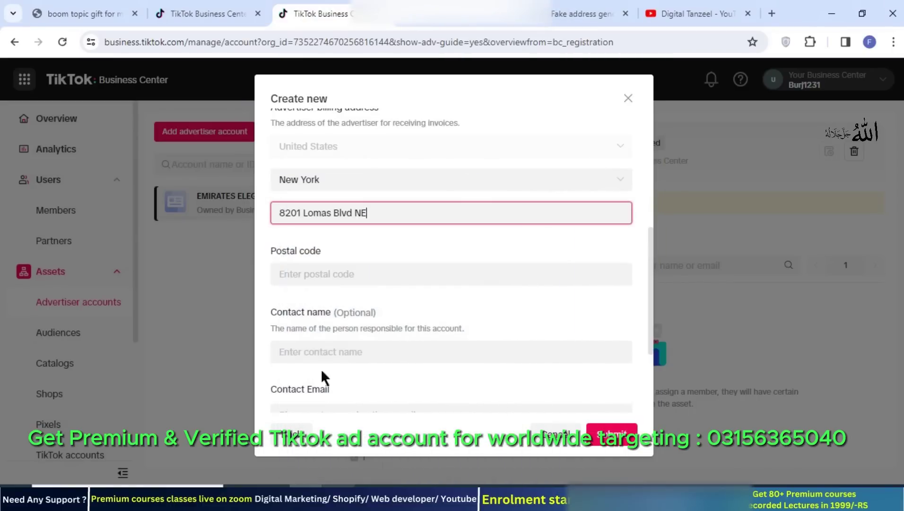
Step: Copy the generated zip code from the US address generator page into the Postal code field
left_click(550, 11)
double_click(485, 232)
key("ctrl+c")
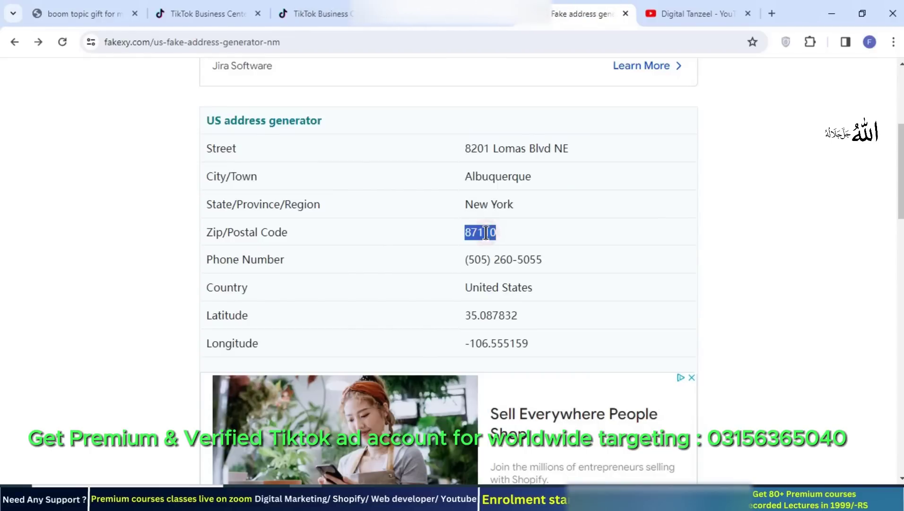
left_click(294, 10)
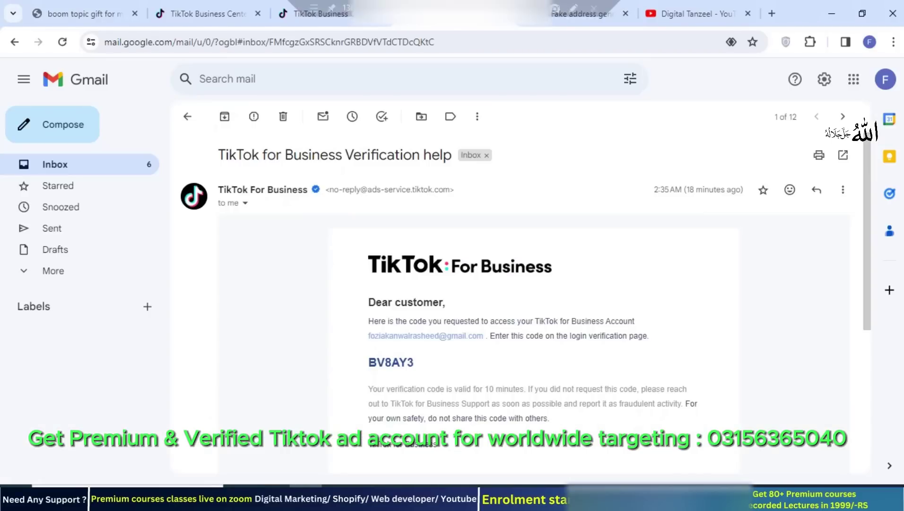
left_click(294, 10)
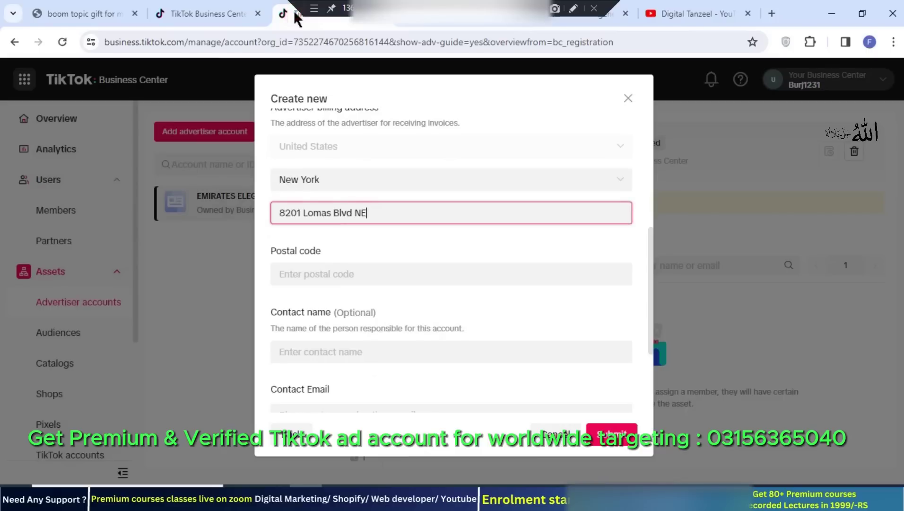
left_click(366, 270)
key("ctrl+v")
left_click(434, 319)
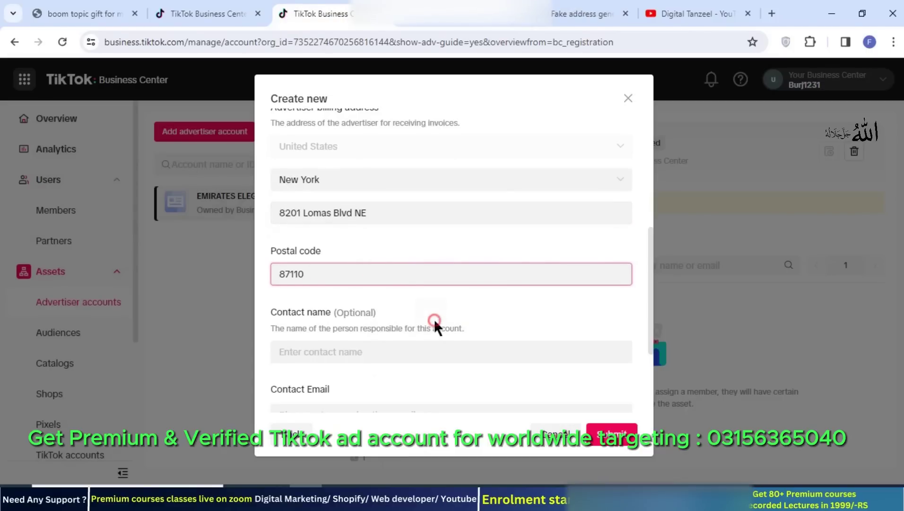
Step: Switch to Gmail and copy the signed-in account's e-mail address for use as the advertiser's contact email
scroll(434, 321, "down", 3)
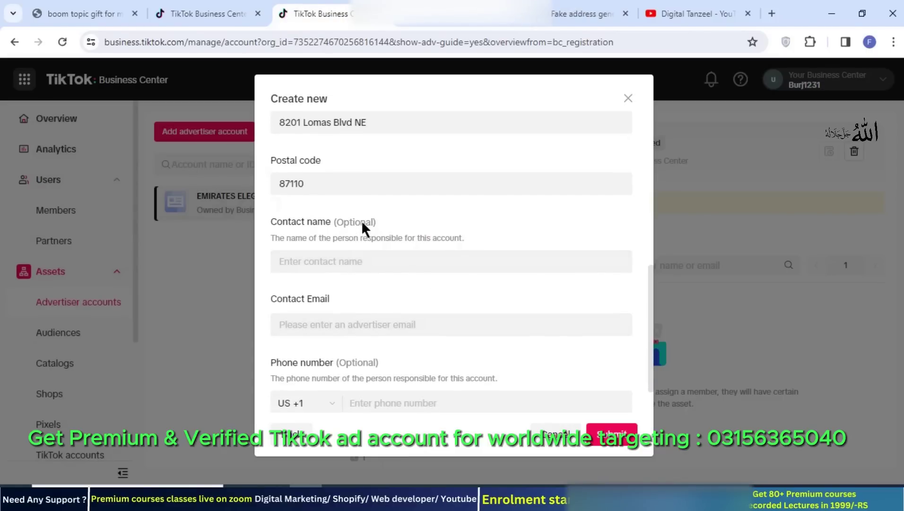
scroll(382, 257, "down", 1)
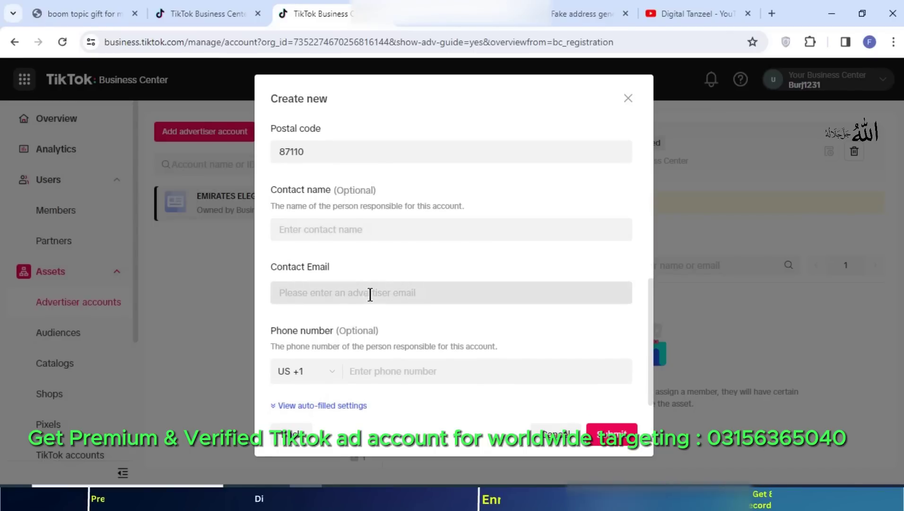
left_click(428, 14)
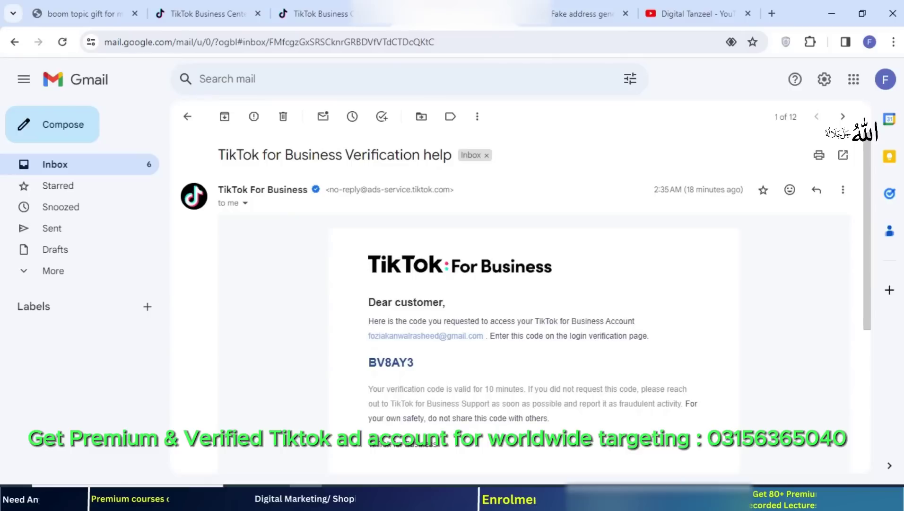
left_click(885, 80)
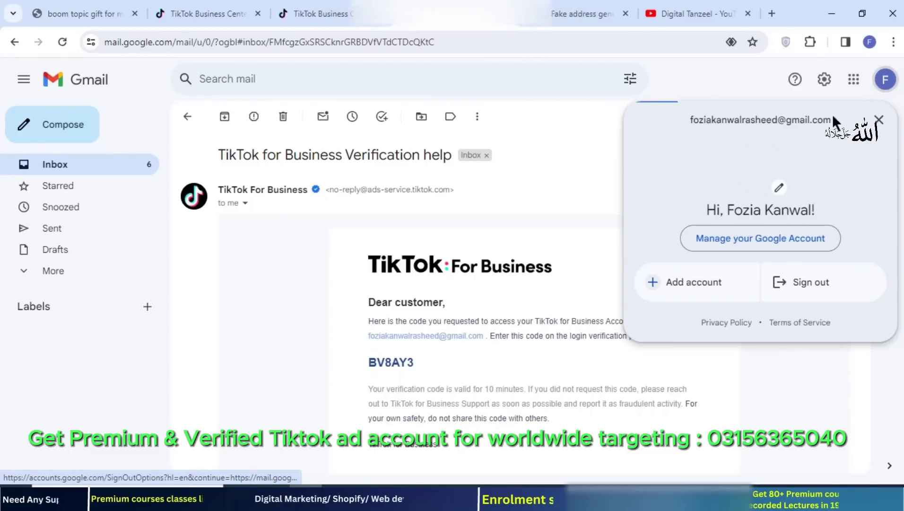
triple_click(783, 123)
key("ctrl+c")
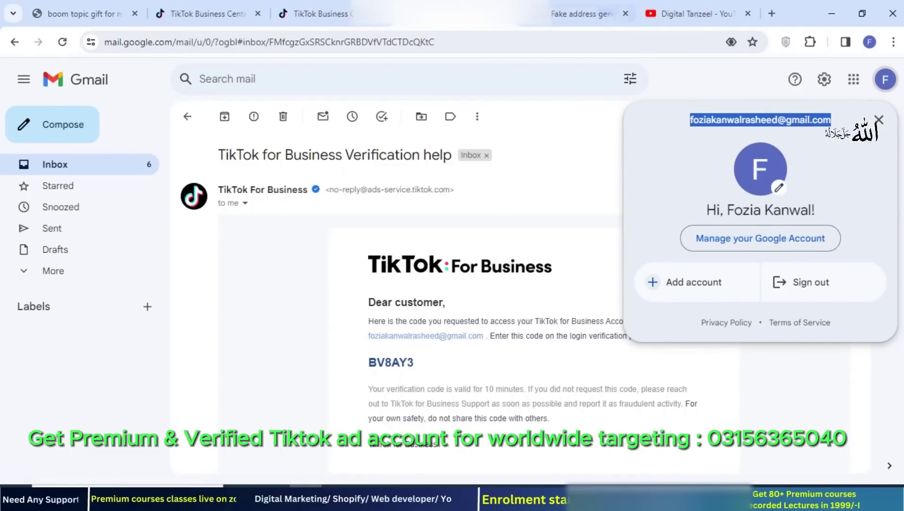
Step: Return to the advertiser account form and paste the copied e-mail address into the Contact Email field
left_click(321, 11)
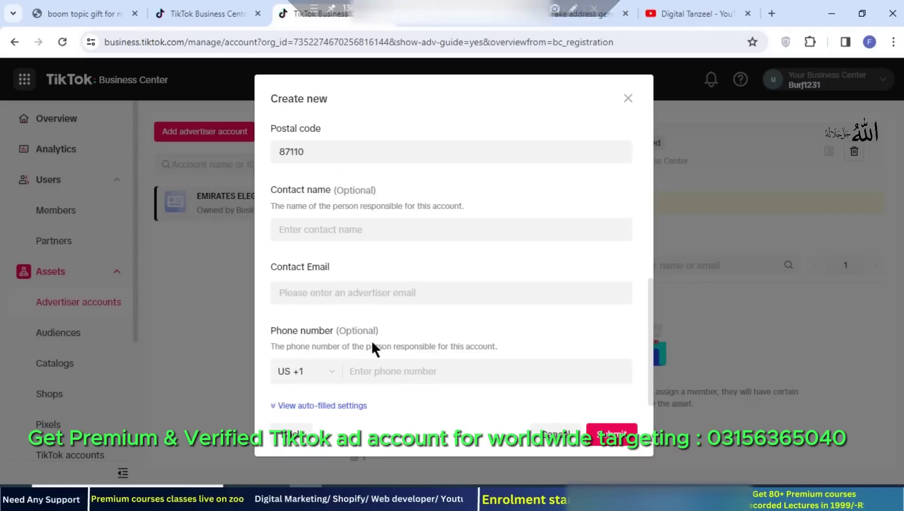
left_click(381, 291)
key("ctrl+v")
left_click(463, 269)
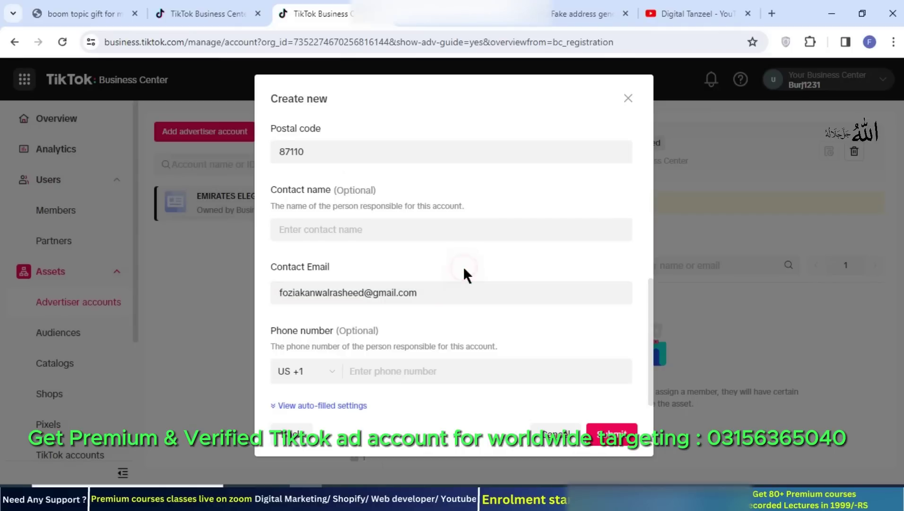
Step: Copy the generated phone number from the US address generator page into the advertiser form's Phone number field
scroll(461, 331, "down", 1)
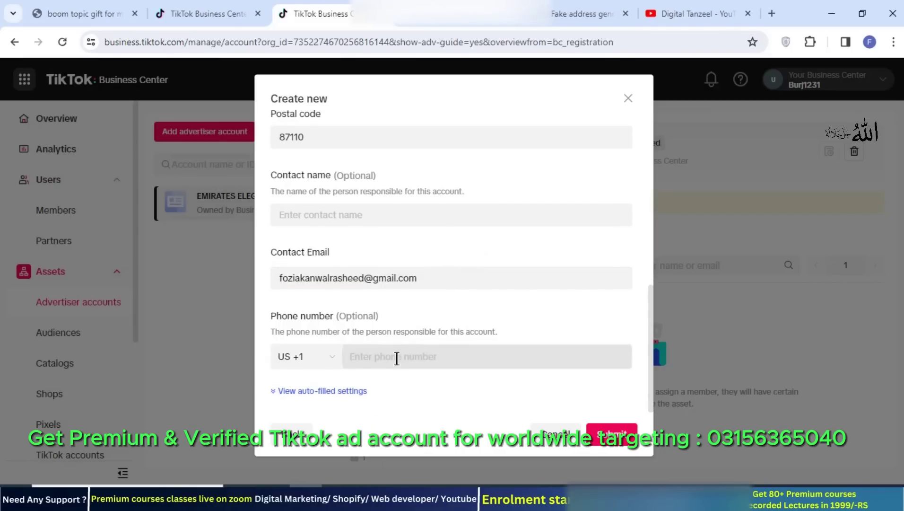
left_click(453, 19)
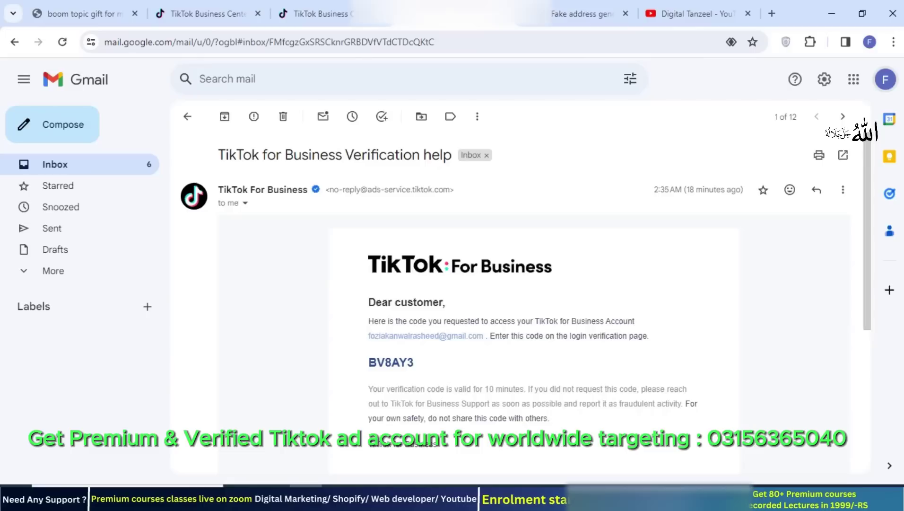
left_click(533, 18)
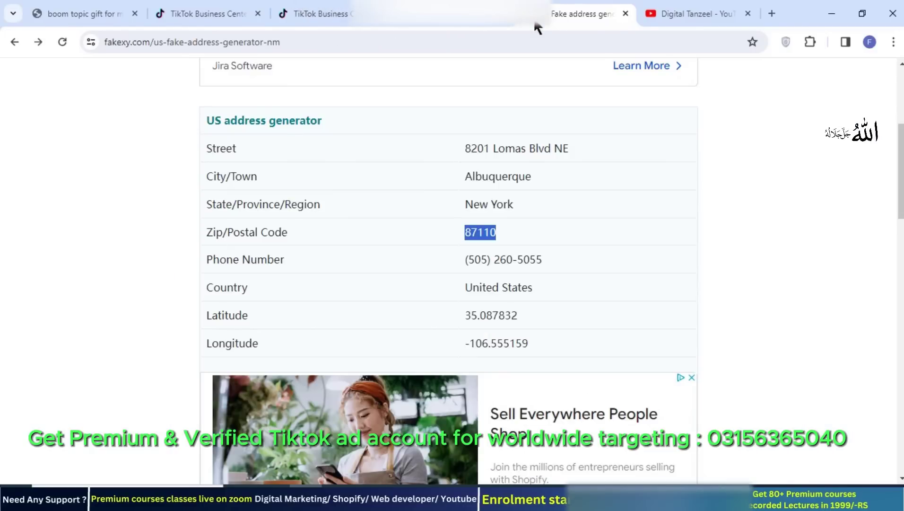
double_click(505, 260)
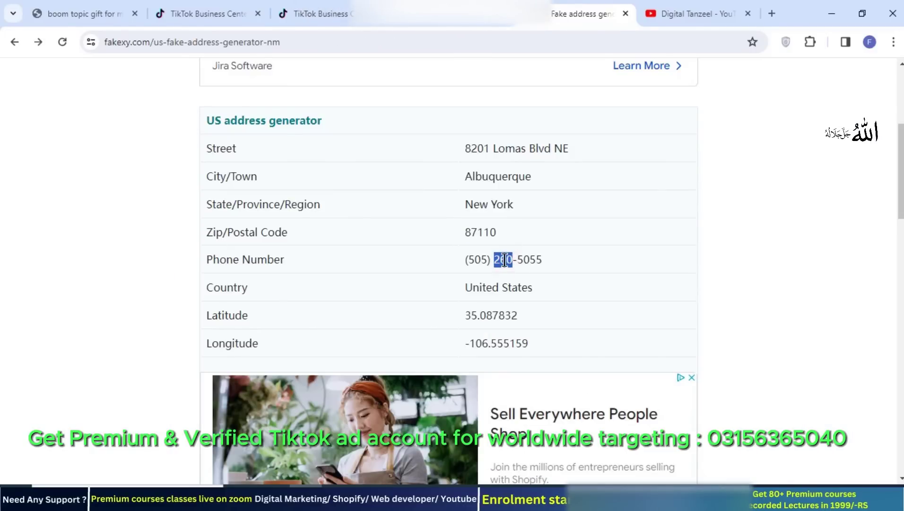
triple_click(504, 260)
key("ctrl+c")
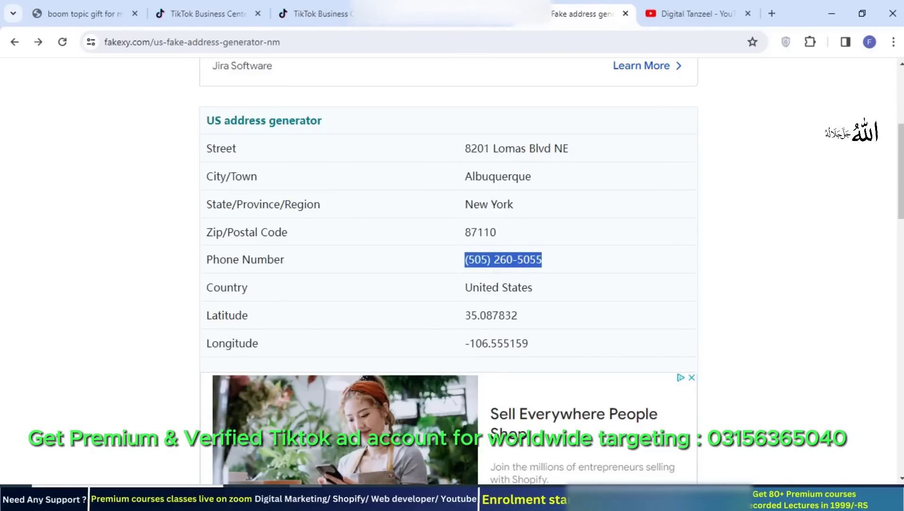
left_click(331, 12)
left_click(469, 360)
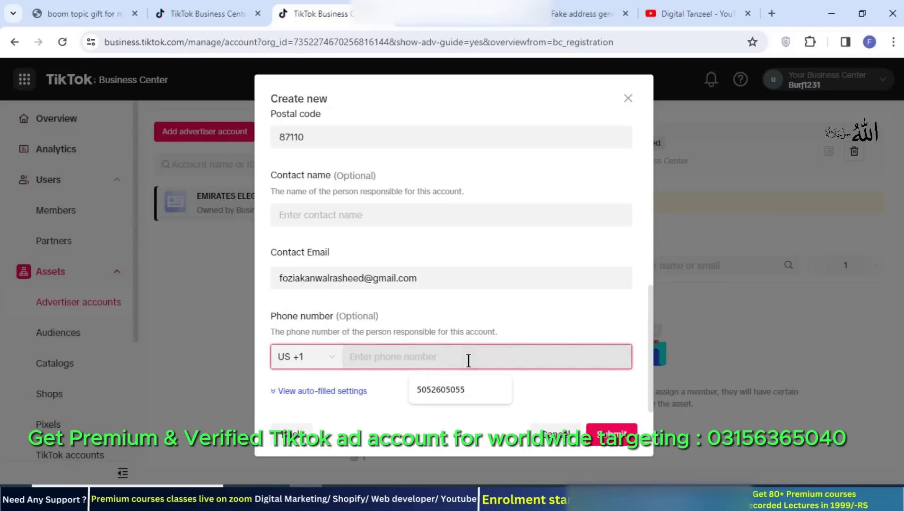
key("ctrl+v")
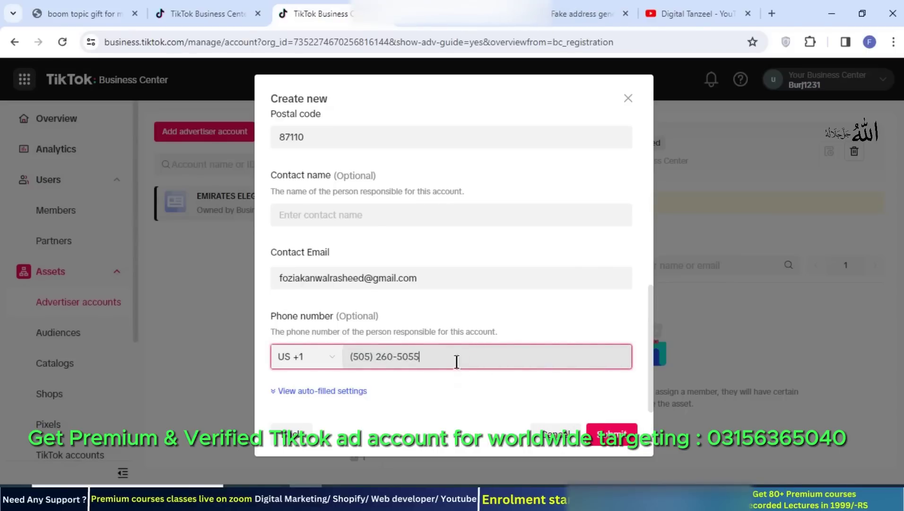
Step: Remove the brackets, space and hyphen from the phone number and submit the new advertiser account
left_click(354, 357)
key("BackSpace")
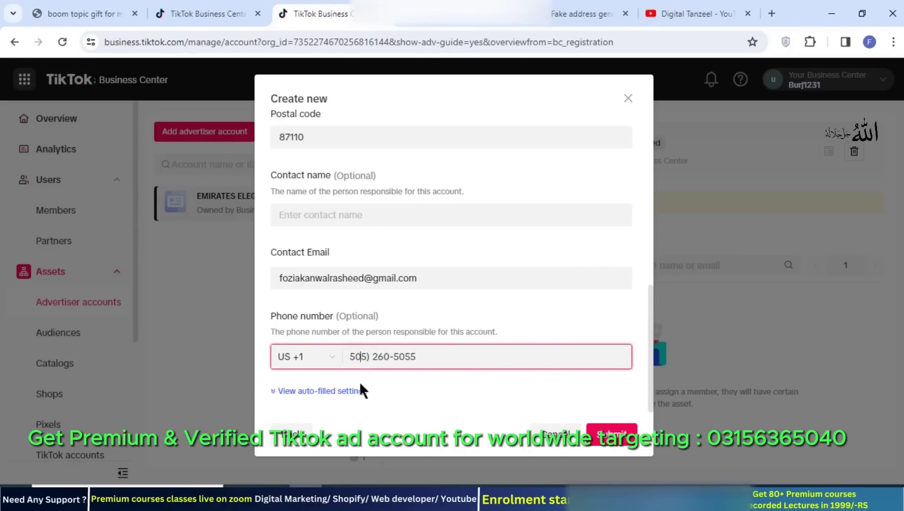
key("BackSpace")
key("BackSpace")
left_click(390, 361)
key("BackSpace")
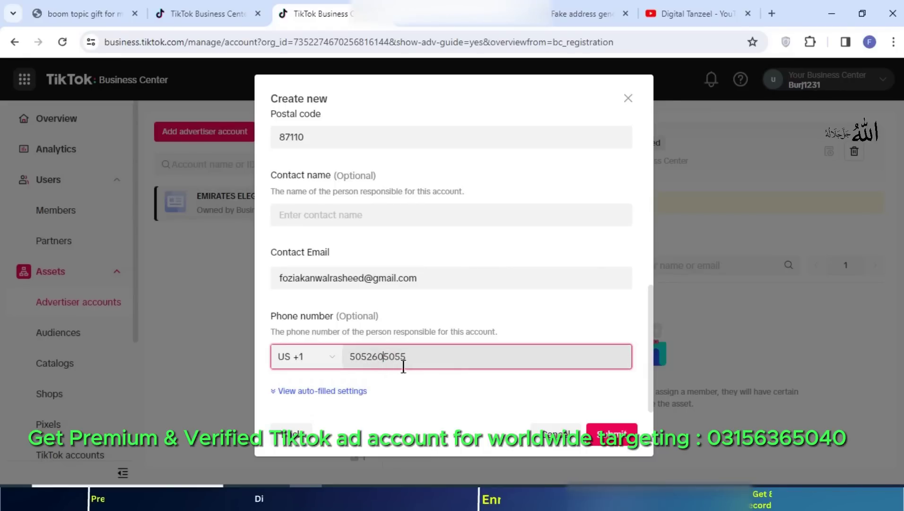
left_click(416, 373)
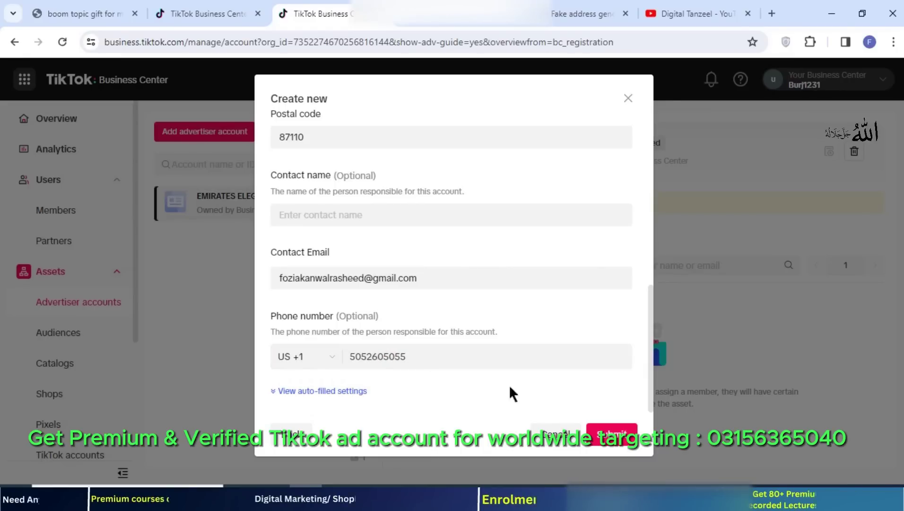
left_click(613, 443)
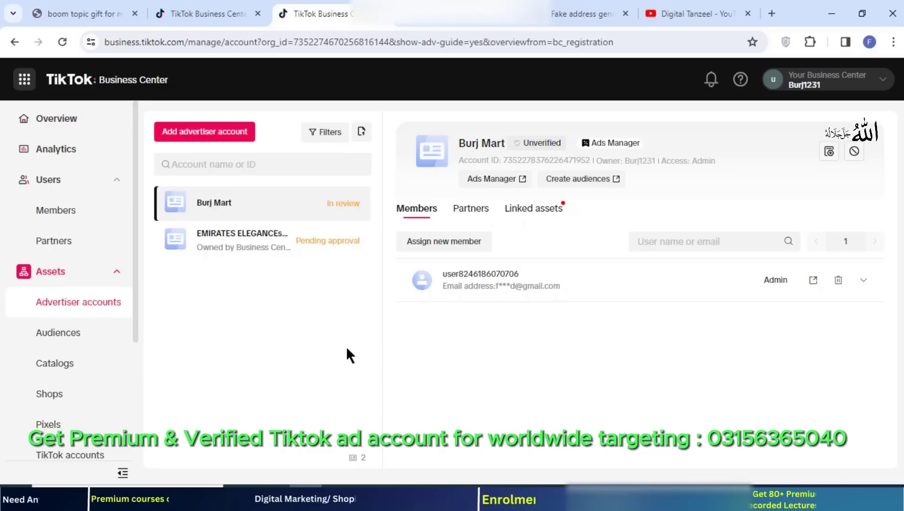
Step: In Payment management, review Burj Mart's Add balance options for making a payment and transferring Business Center balance, then cancel without adding funds
left_click(269, 244)
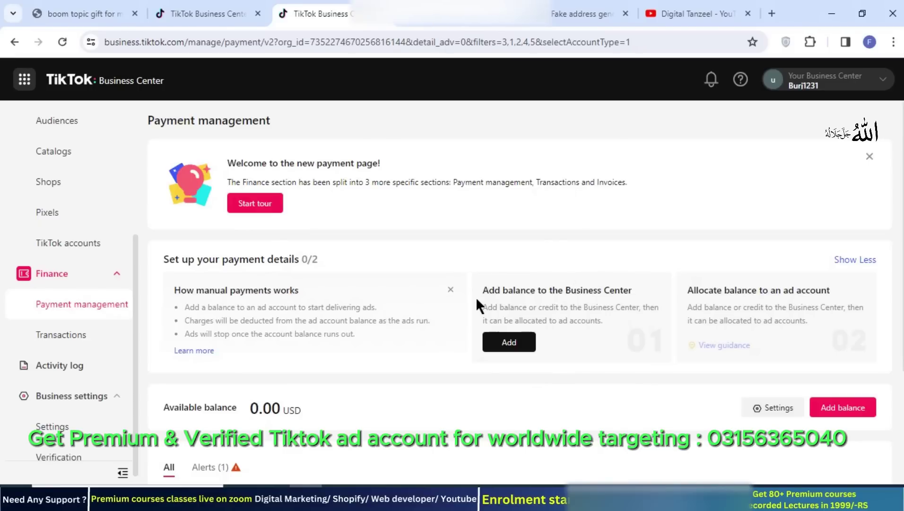
scroll(476, 297, "down", 3)
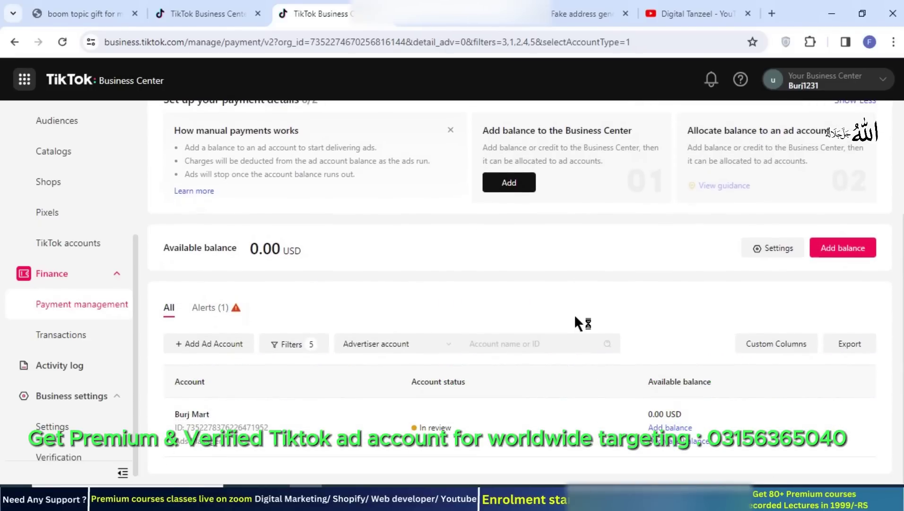
left_click(662, 427)
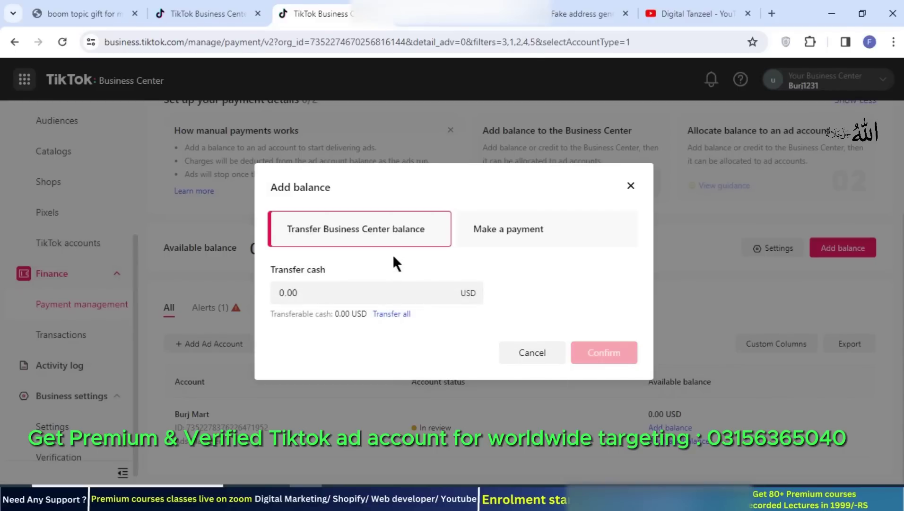
left_click(499, 235)
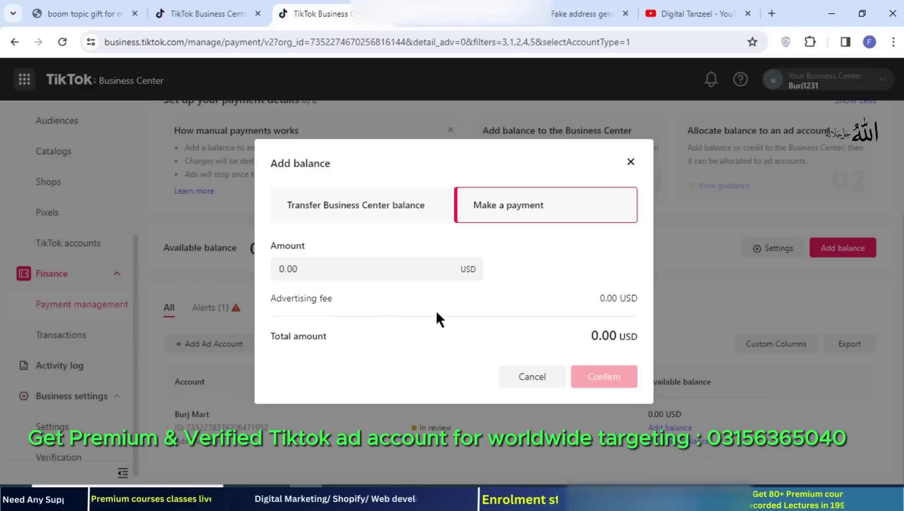
left_click(395, 273)
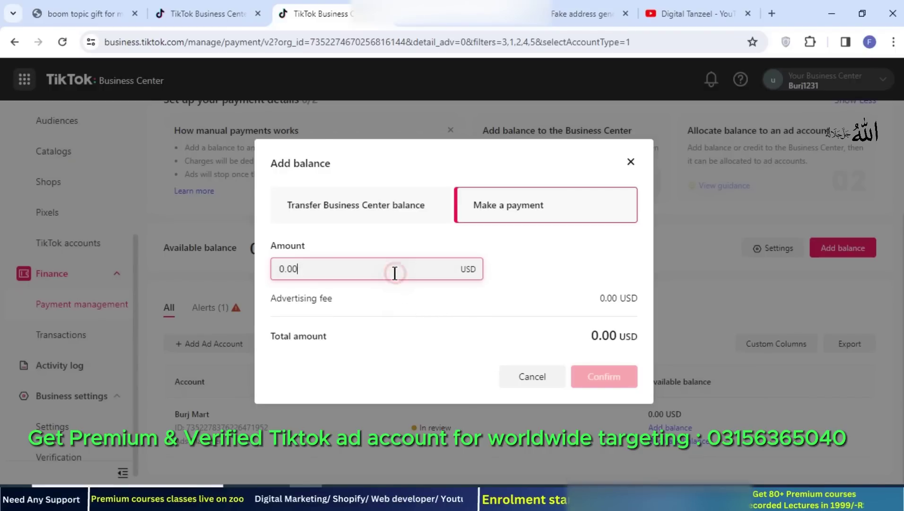
left_click(349, 201)
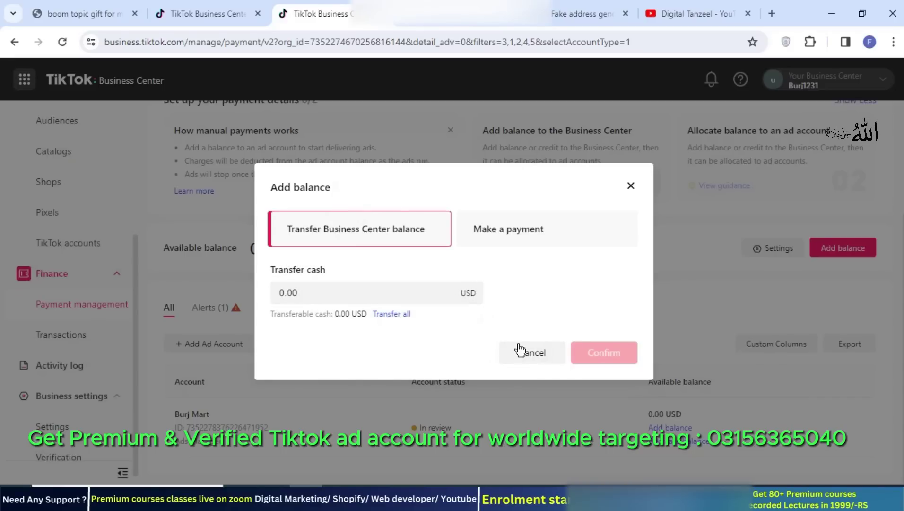
left_click(520, 347)
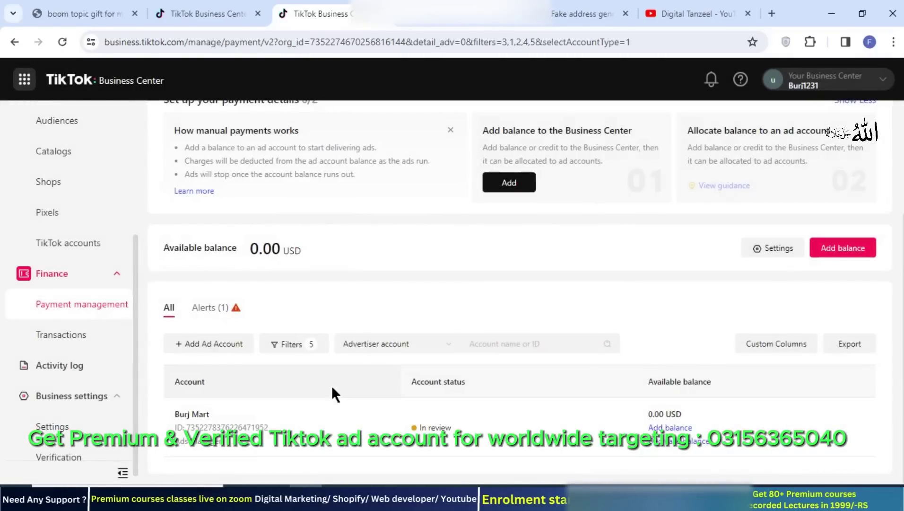
Step: Examine the manual payment details, available balance and advertiser account list on the Payment management page
scroll(332, 393, "up", 3)
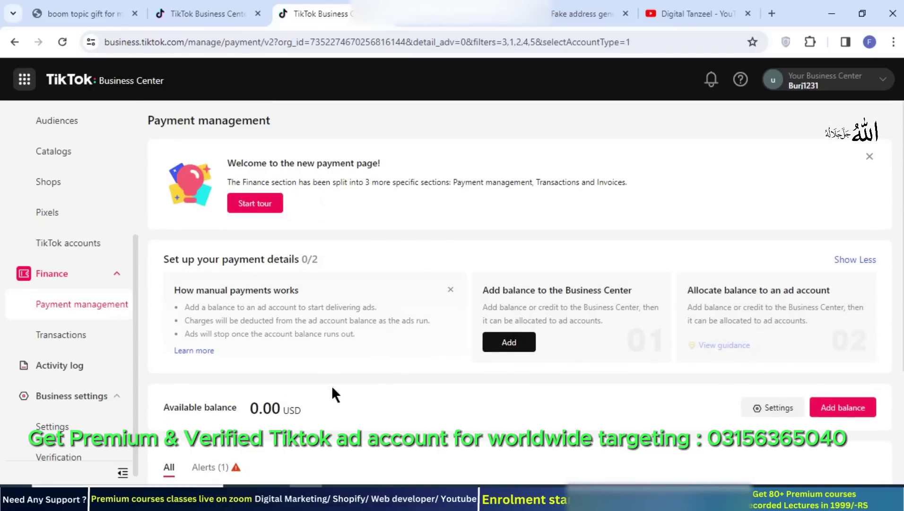
scroll(298, 304, "down", 3)
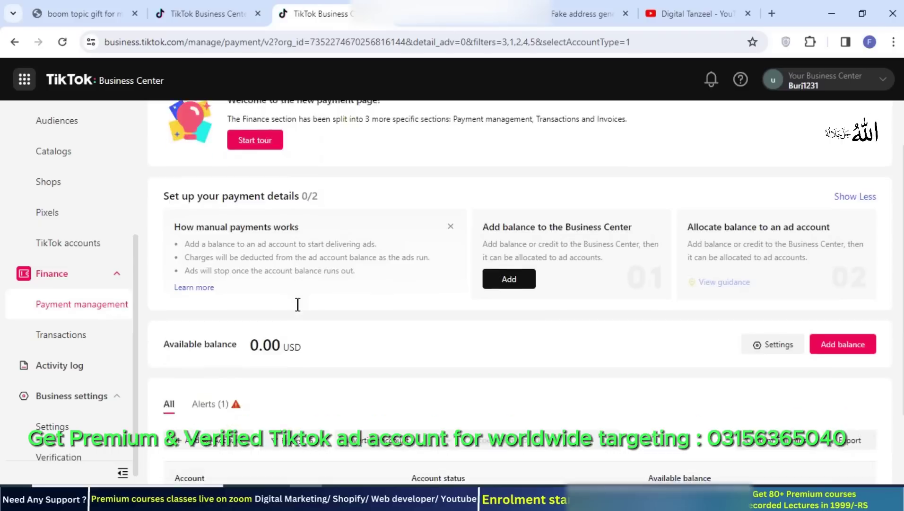
scroll(298, 305, "down", 1)
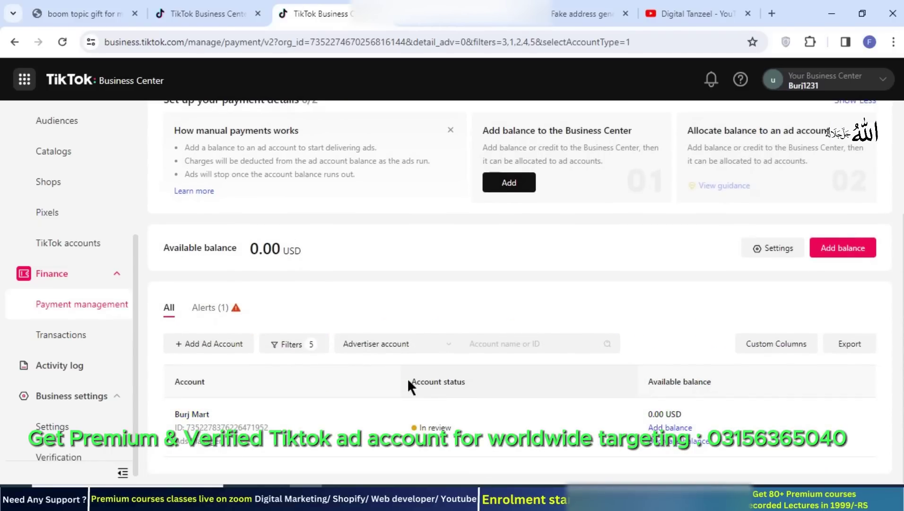
scroll(105, 281, "up", 5)
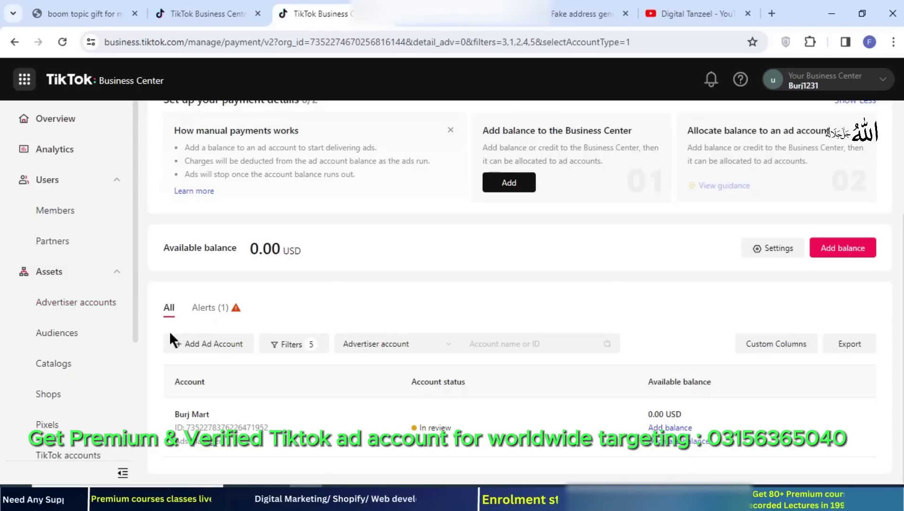
scroll(236, 307, "up", 3)
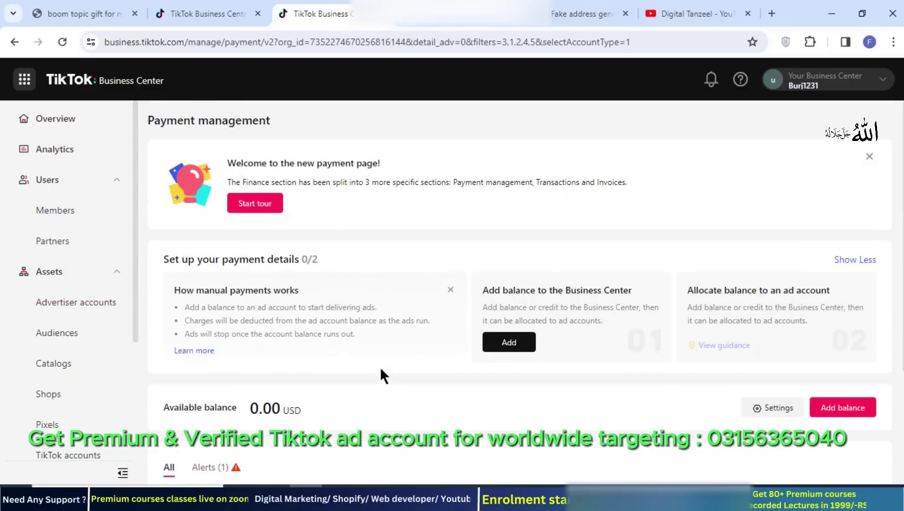
scroll(376, 372, "down", 3)
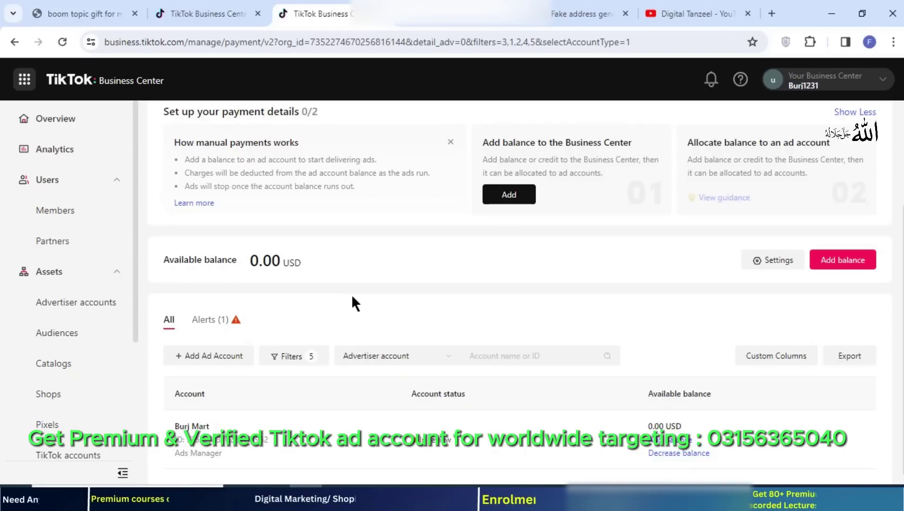
scroll(353, 297, "down", 1)
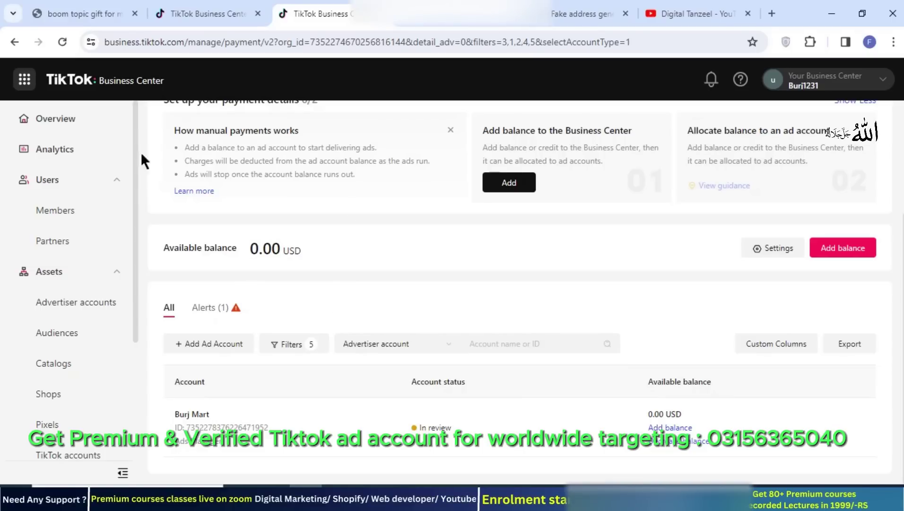
scroll(282, 259, "up", 4)
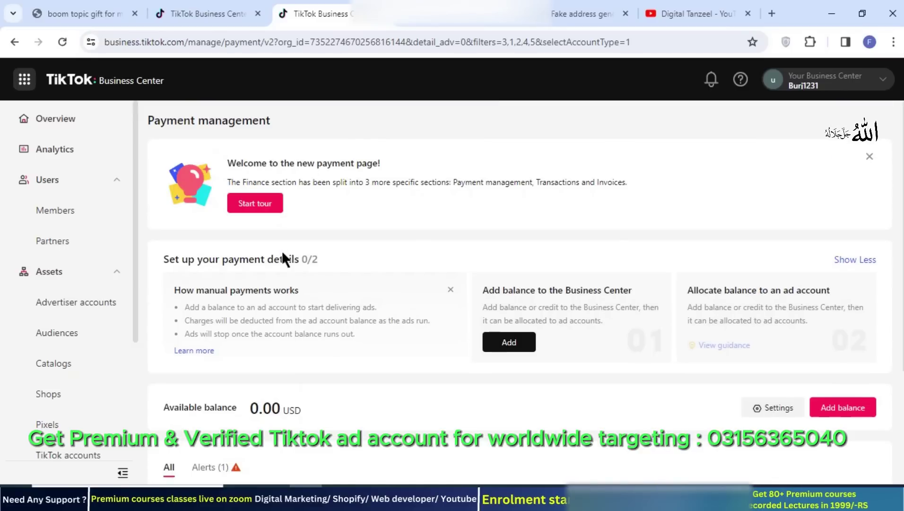
scroll(281, 251, "down", 2)
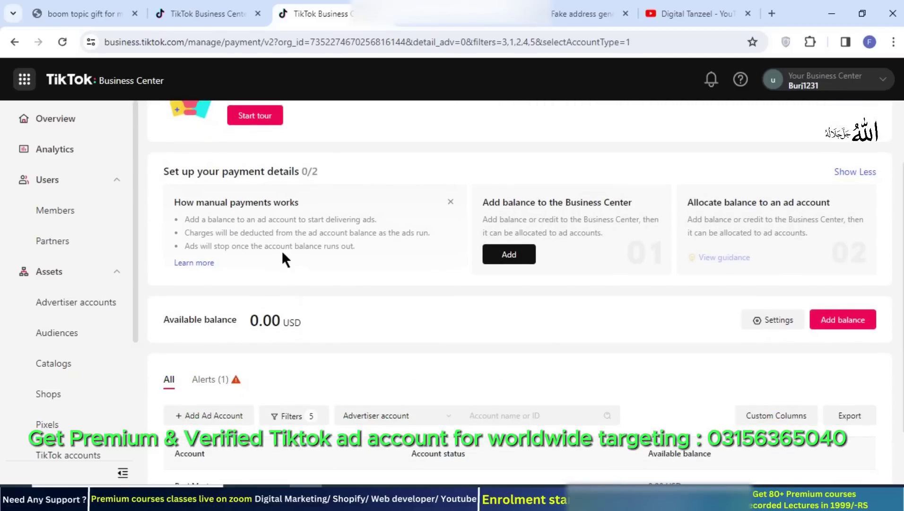
scroll(281, 255, "up", 2)
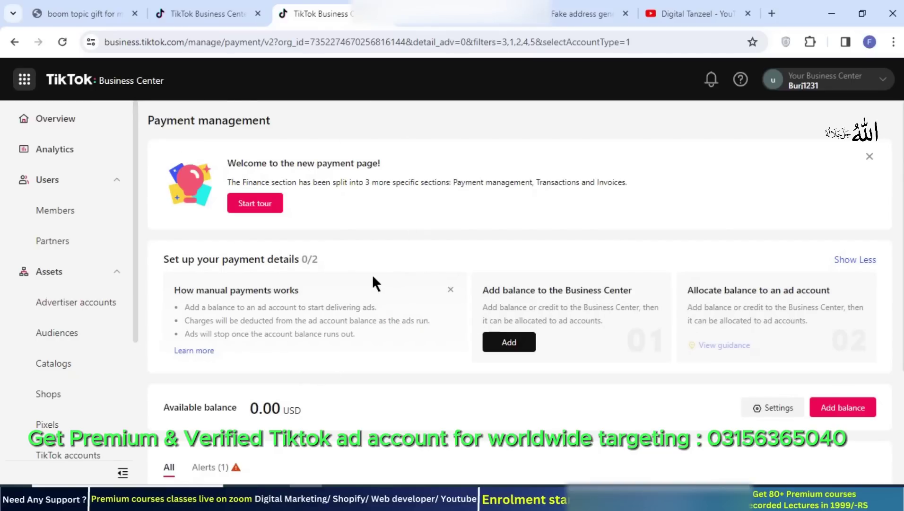
scroll(372, 278, "down", 3)
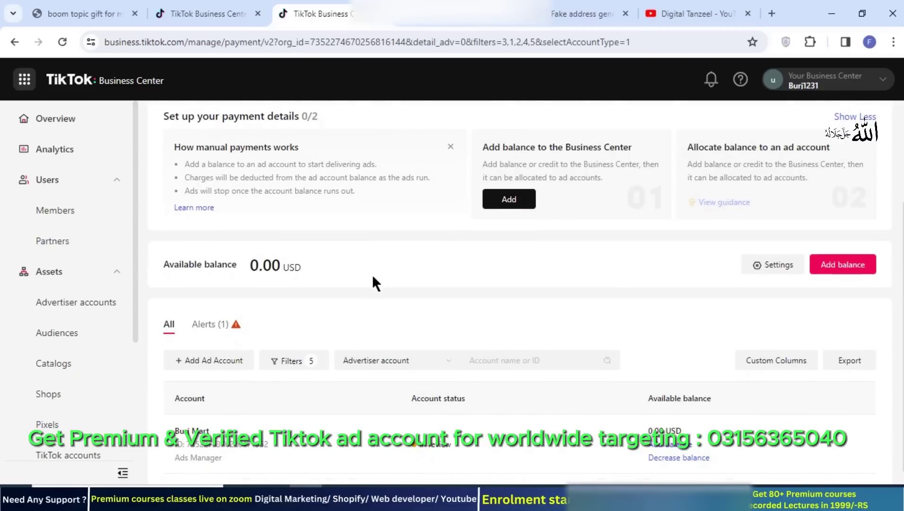
scroll(374, 283, "down", 1)
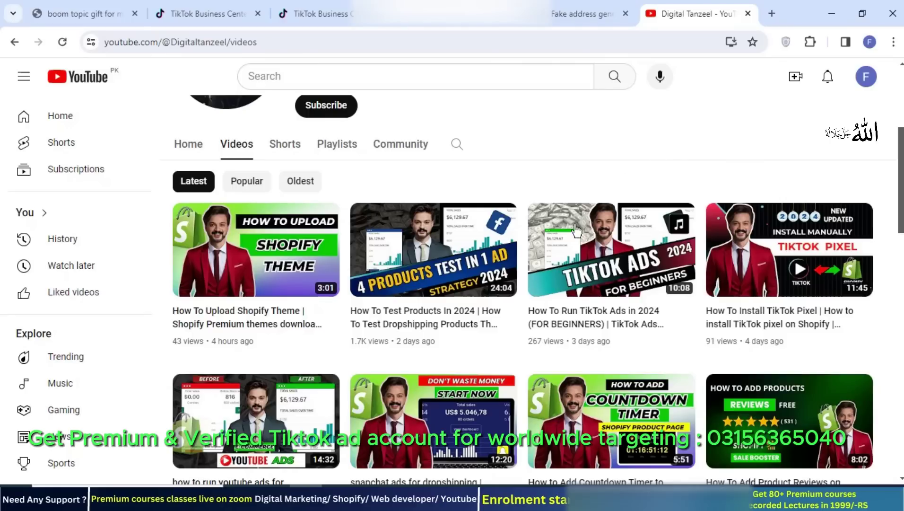
mouse_move(563, 358)
scroll(579, 125, "down", 1)
scroll(579, 125, "up", 3)
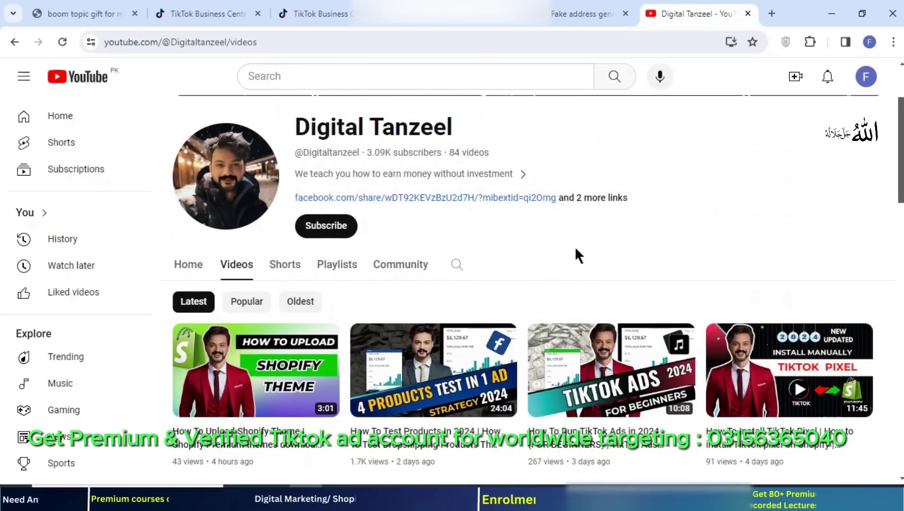
scroll(575, 247, "down", 2)
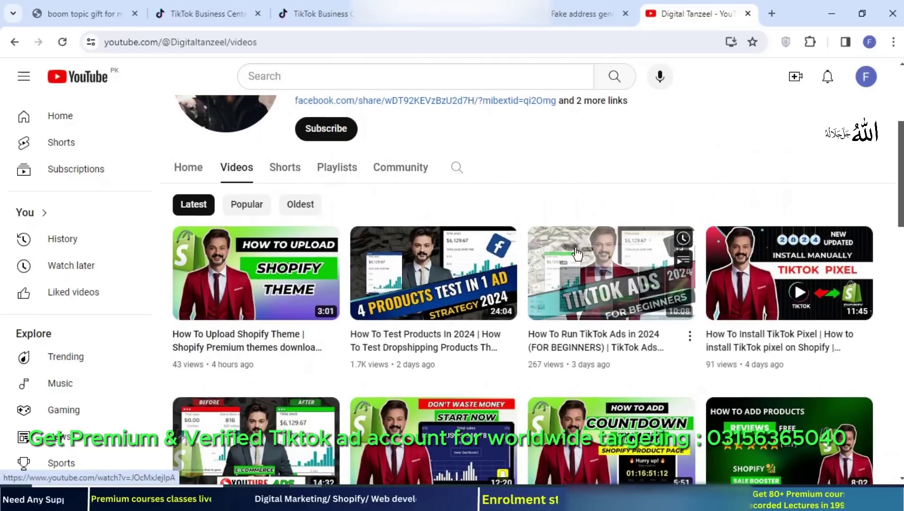
scroll(596, 189, "up", 2)
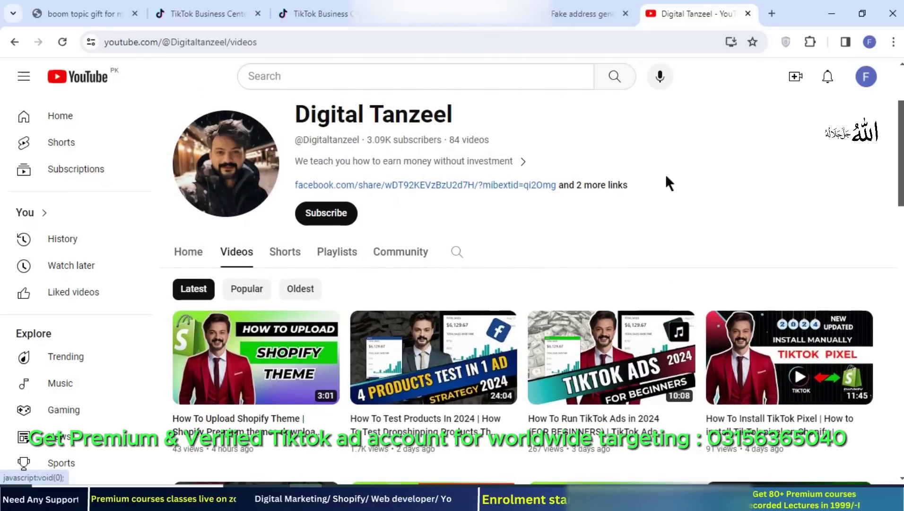
scroll(685, 178, "down", 1)
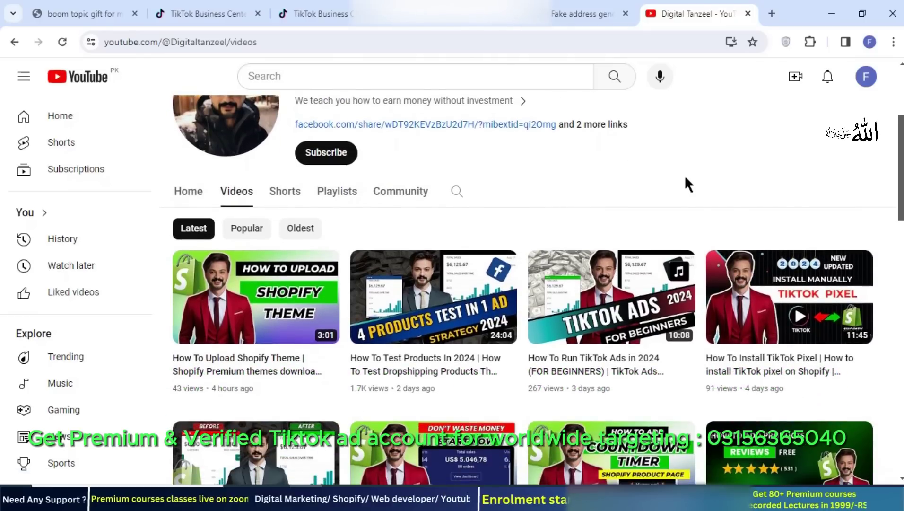
scroll(685, 178, "up", 1)
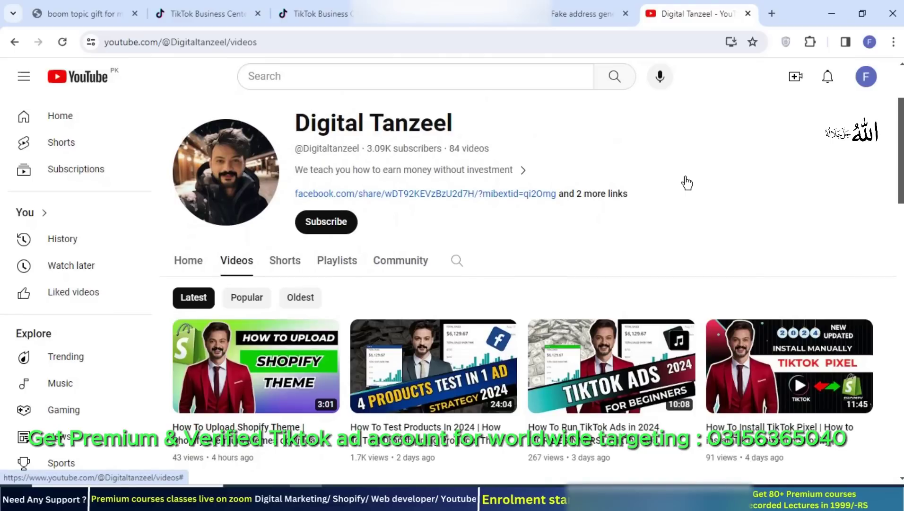